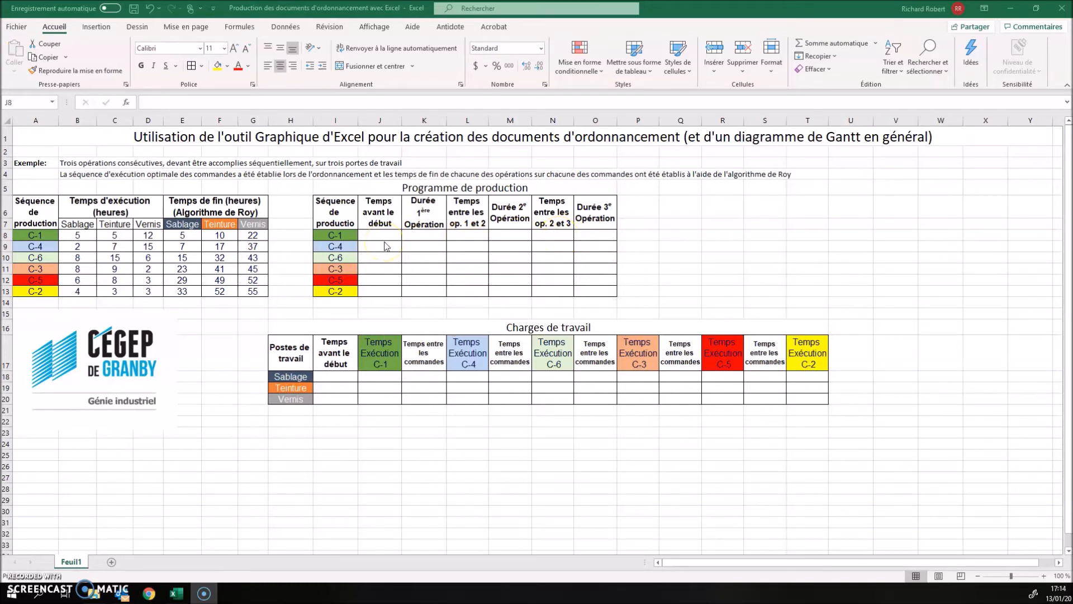
Enter 0 as C-1's time before start in J8, and fill the first-operation durations K8:K13 from =B8
left_click(384, 236)
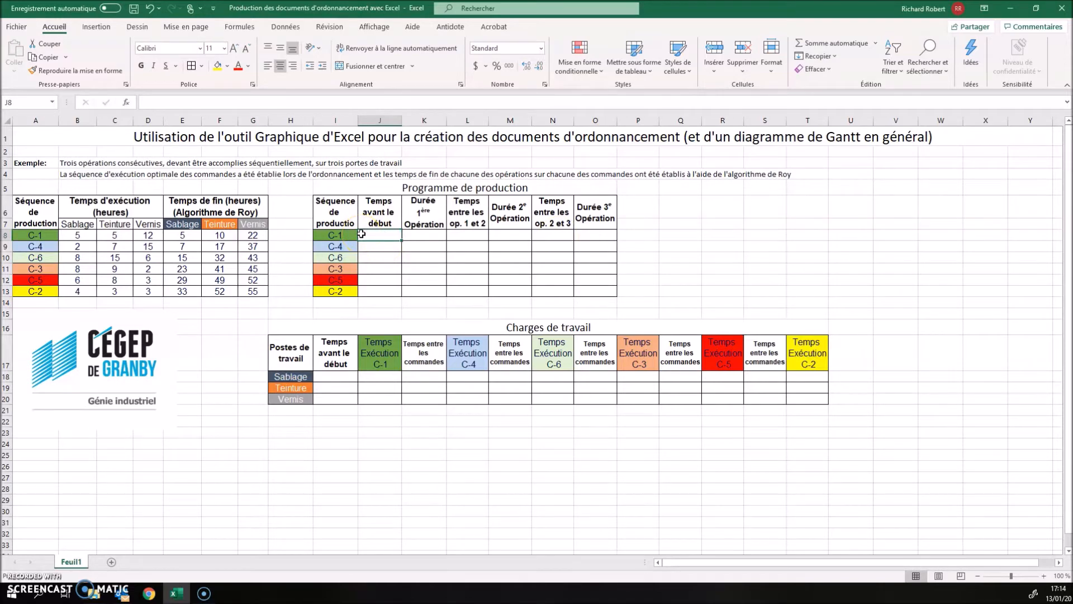
type("0")
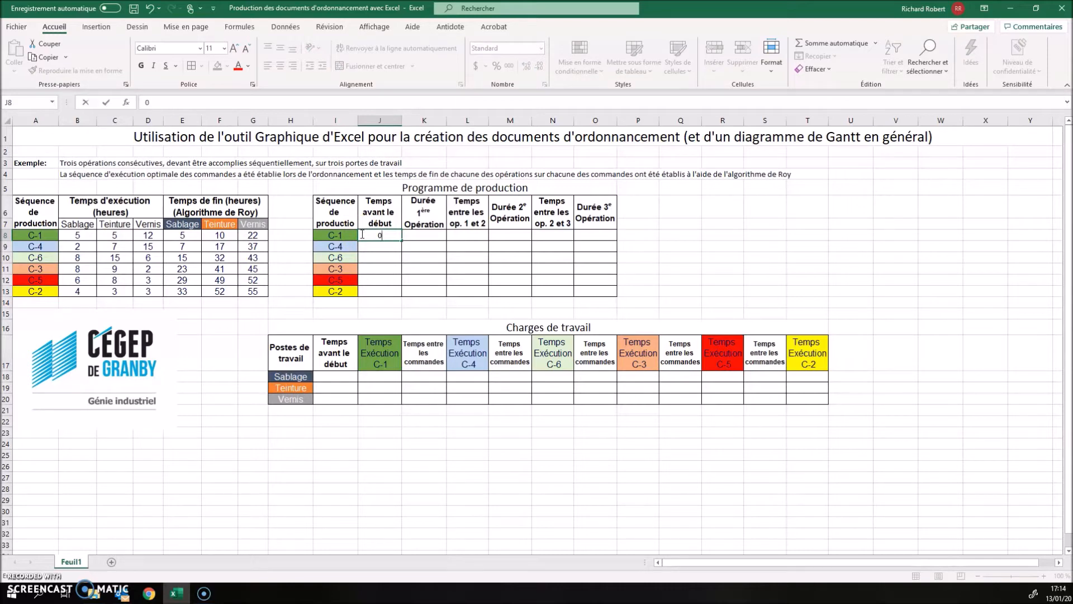
key("Tab")
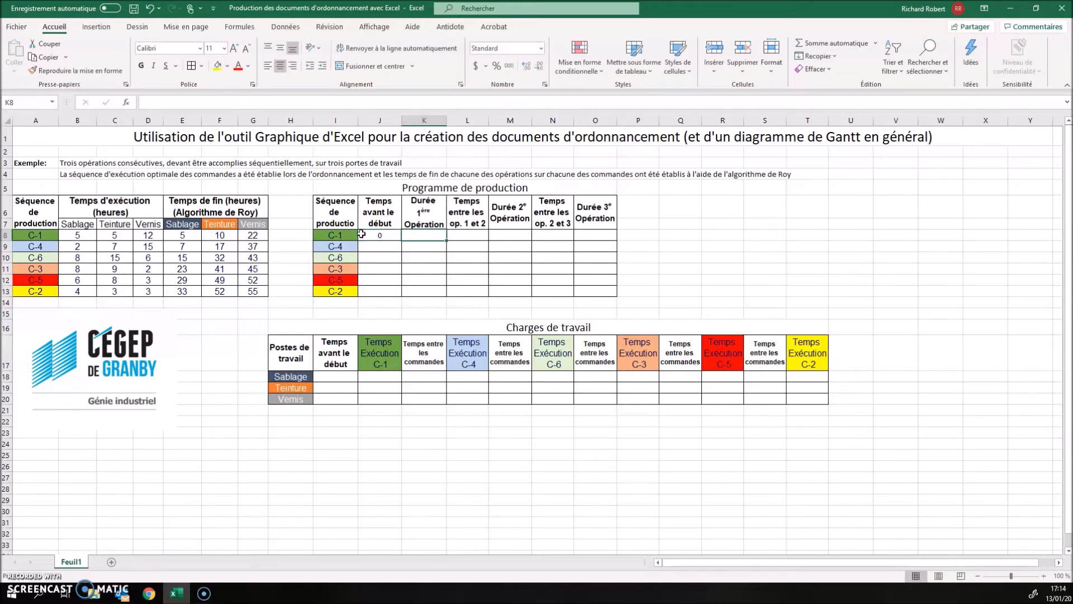
type("=")
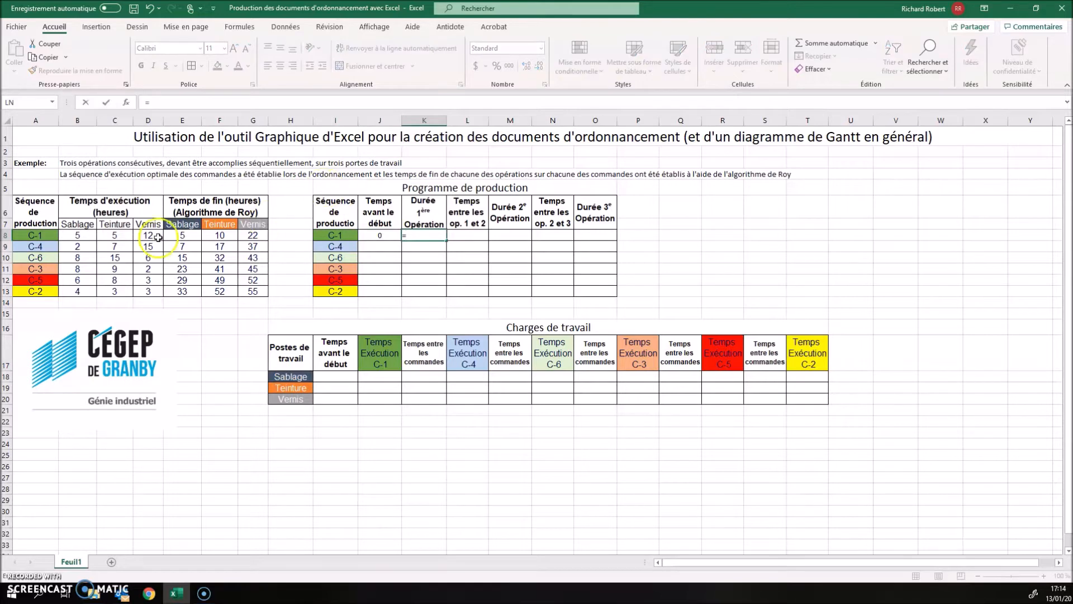
left_click(76, 235)
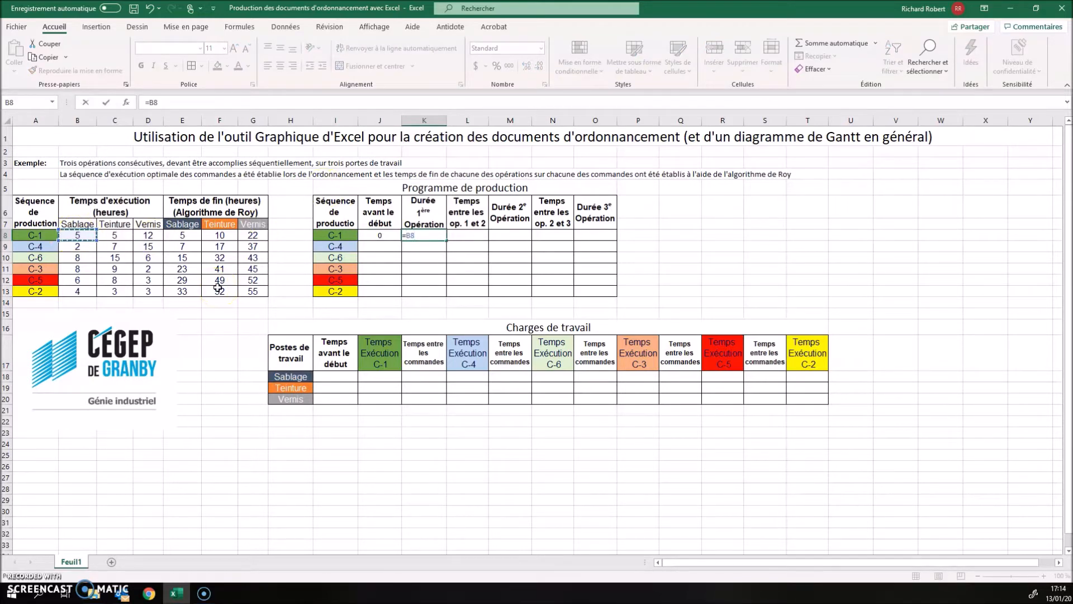
key("Return")
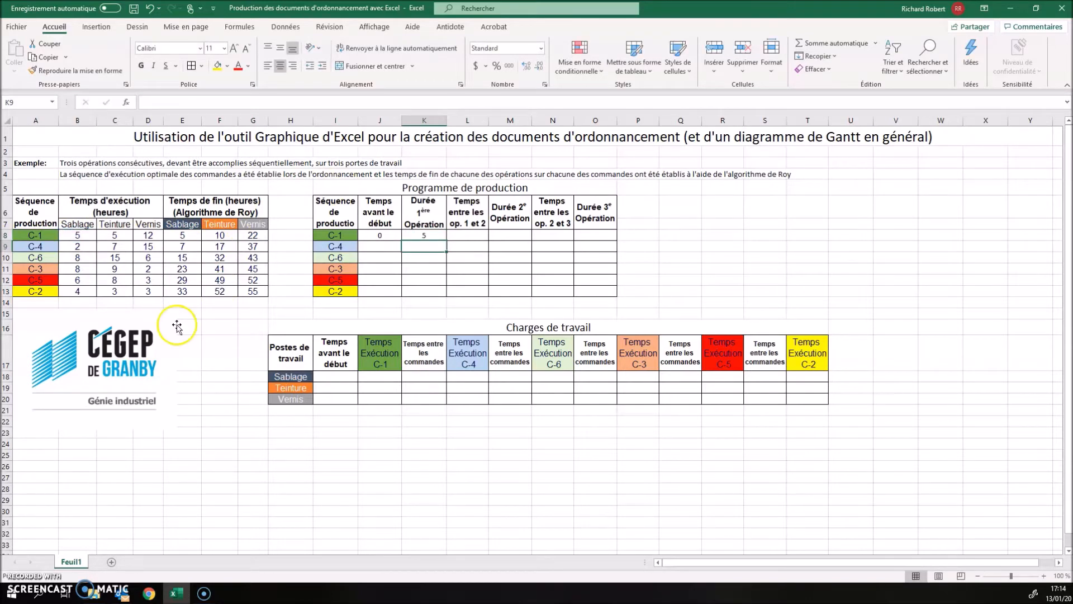
left_click(441, 236)
left_click_drag(445, 240, 444, 297)
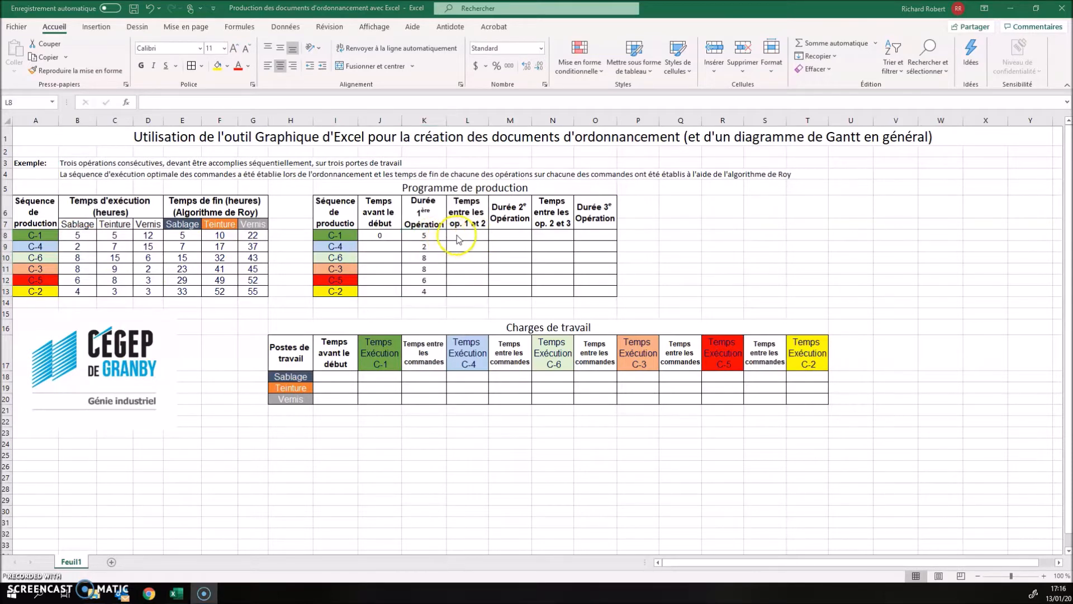
Enter 0 as C-1's time between operations 1 and 2 in L8, and fill the second-operation durations M8:M13 from =C8
left_click(463, 235)
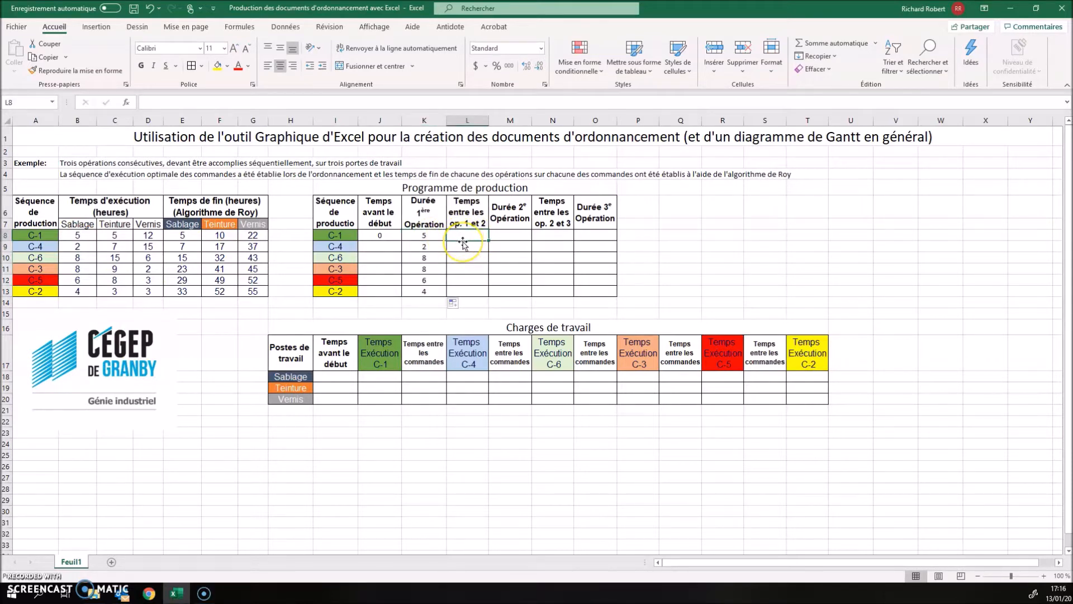
type("0")
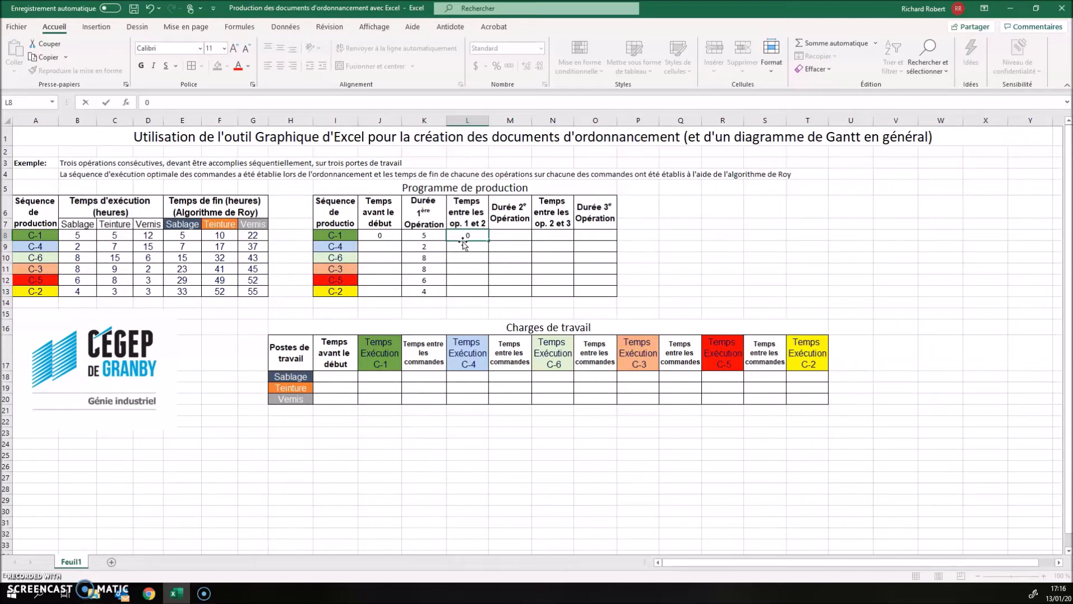
left_click(512, 236)
type("=")
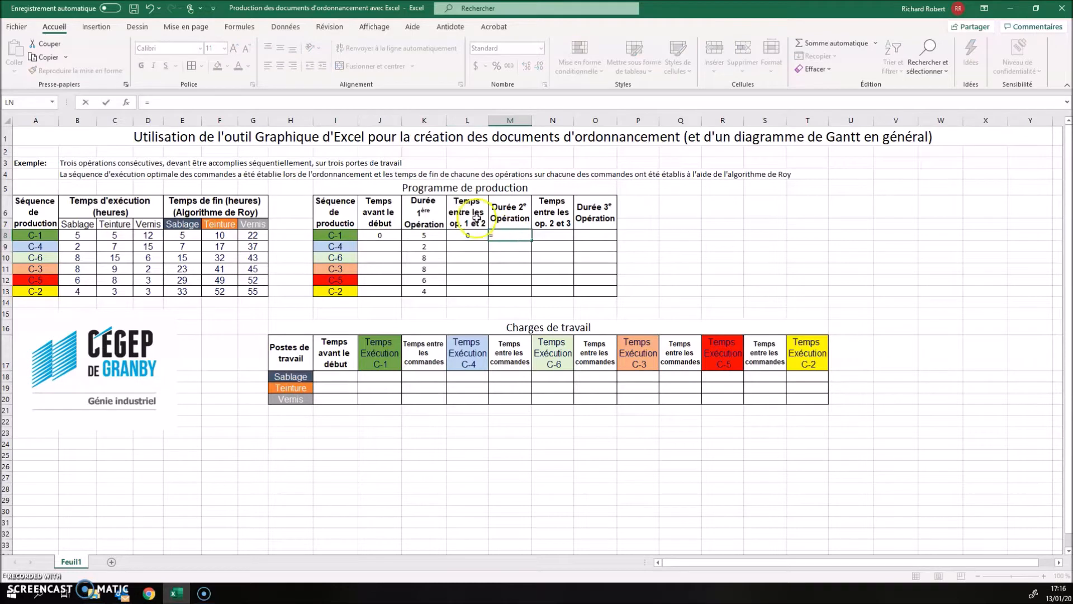
left_click(114, 235)
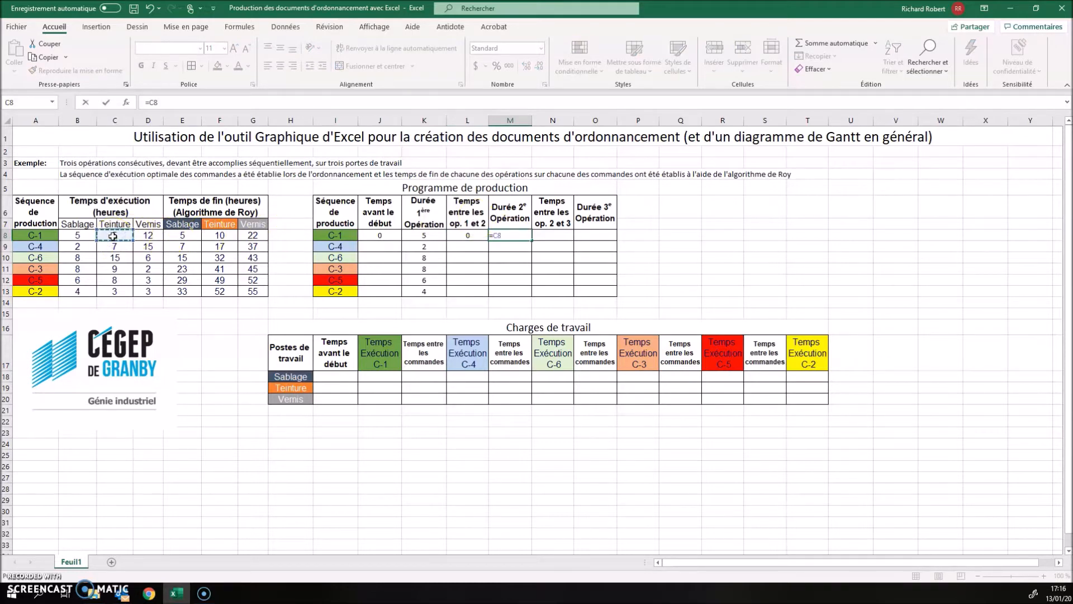
key("Return")
left_click(510, 236)
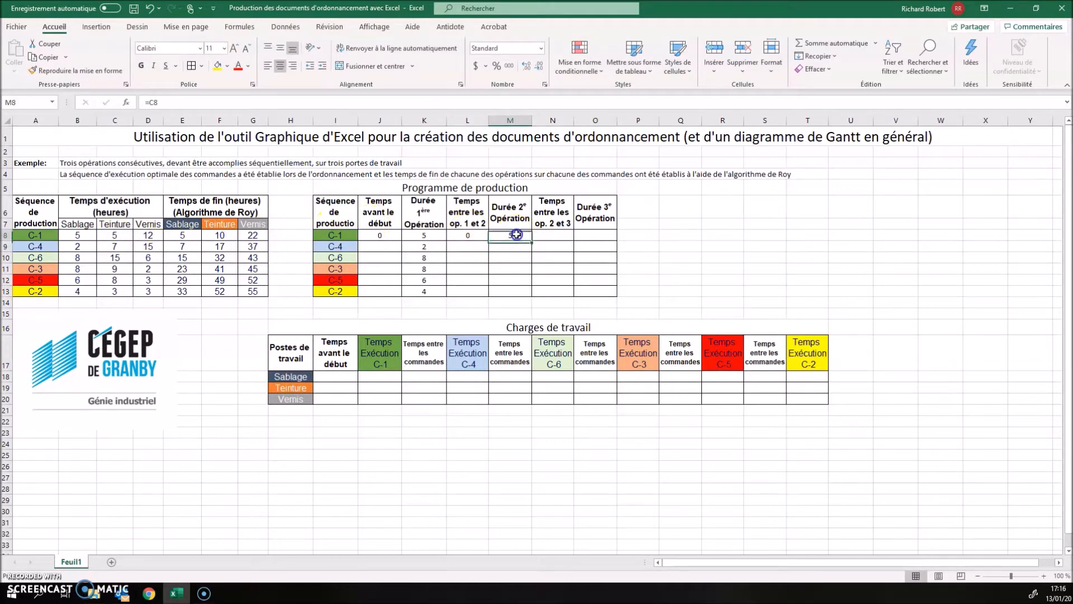
left_click_drag(532, 239, 526, 294)
Enter 0 as C-1's time between operations 2 and 3 in N8, and fill the third-operation durations O8:O13 from =D8
left_click(551, 236)
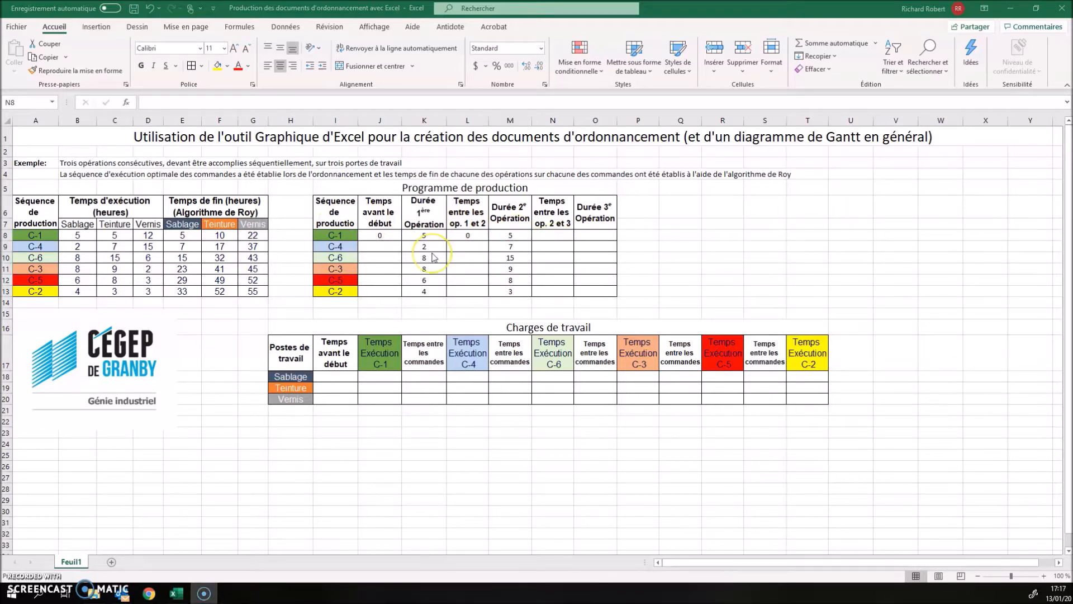
left_click(555, 237)
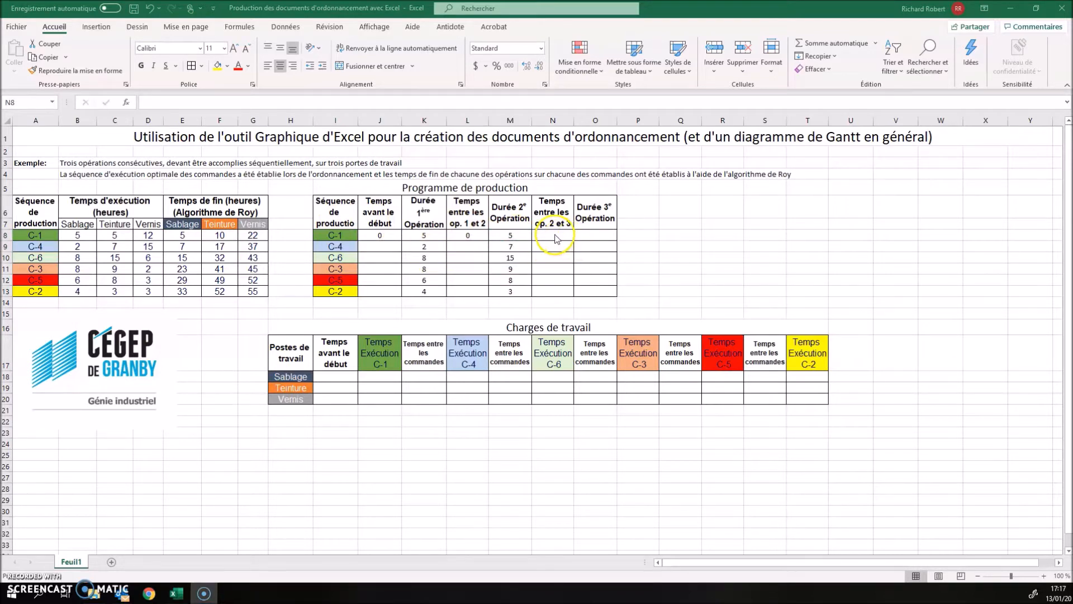
left_click(553, 235)
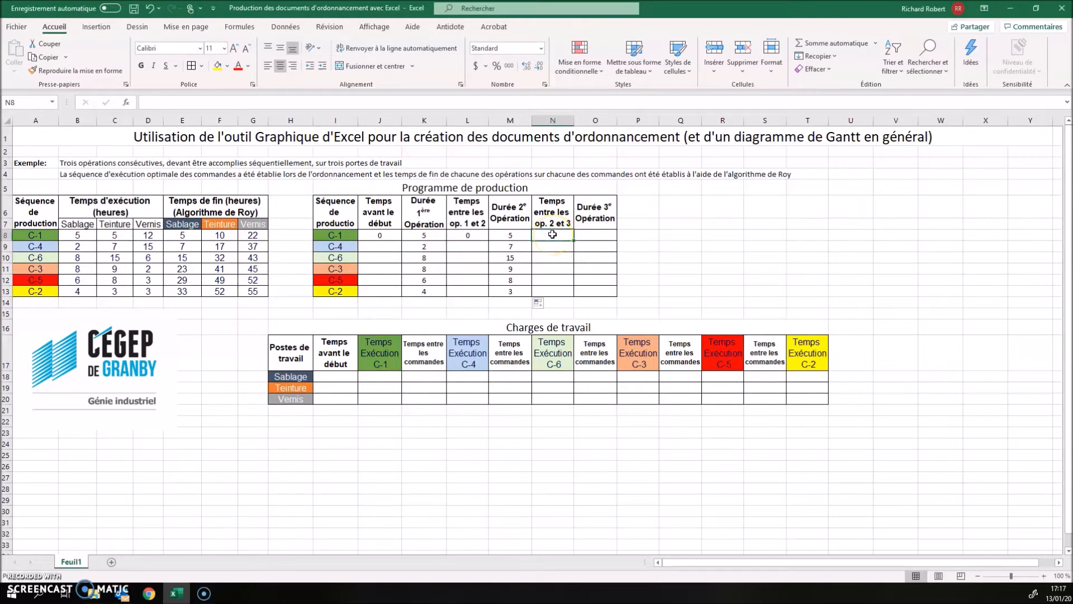
type("0")
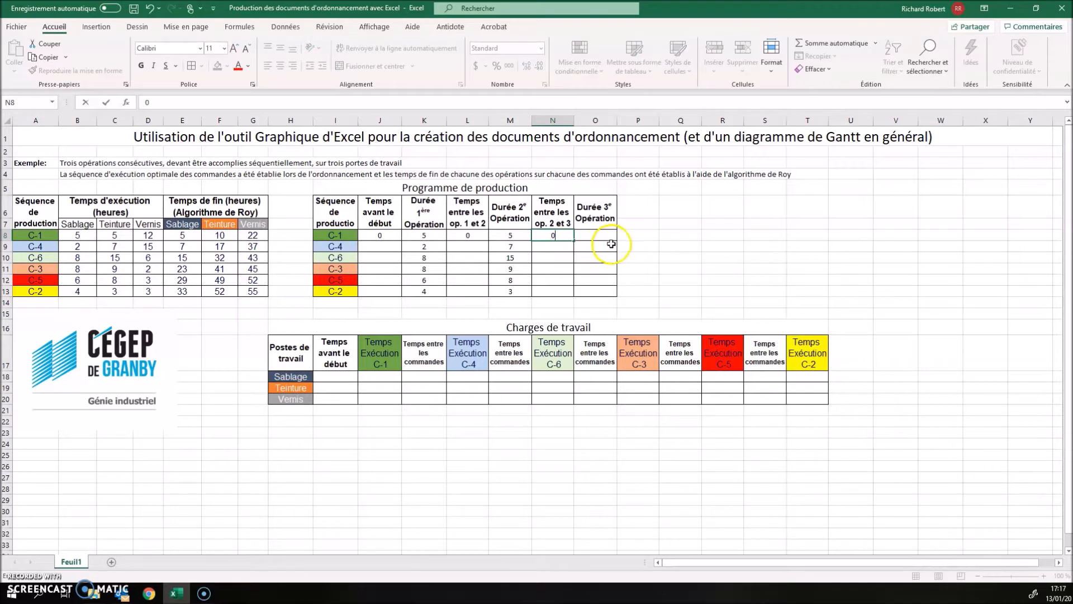
left_click(610, 235)
type("=")
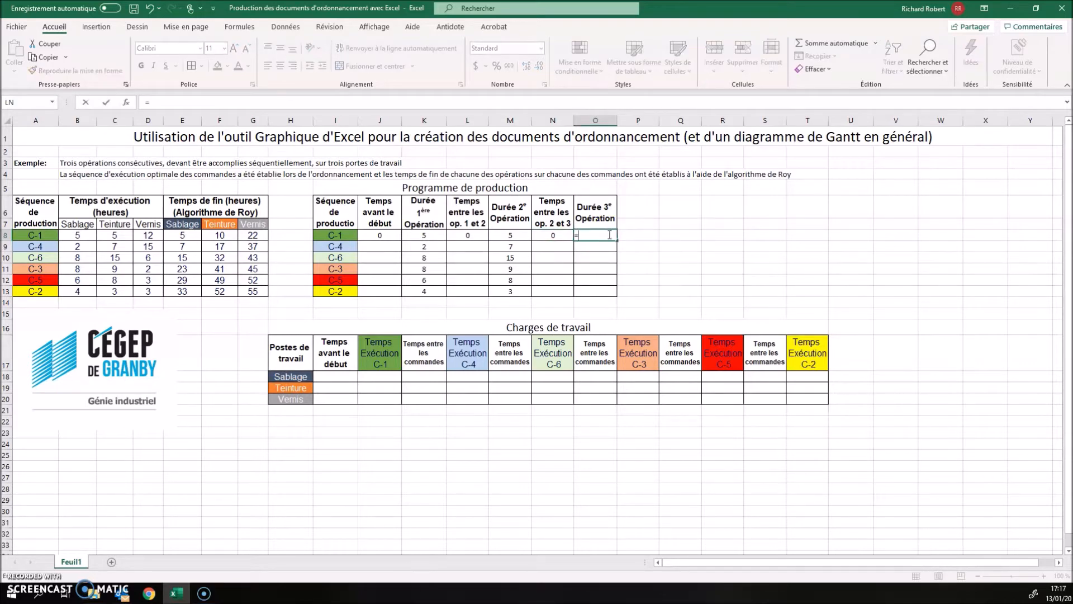
left_click(156, 237)
key("Return")
left_click(604, 235)
left_click_drag(619, 239, 618, 292)
Calculate C-4's time before start in J9 with the formula =J8+K8
left_click(385, 250)
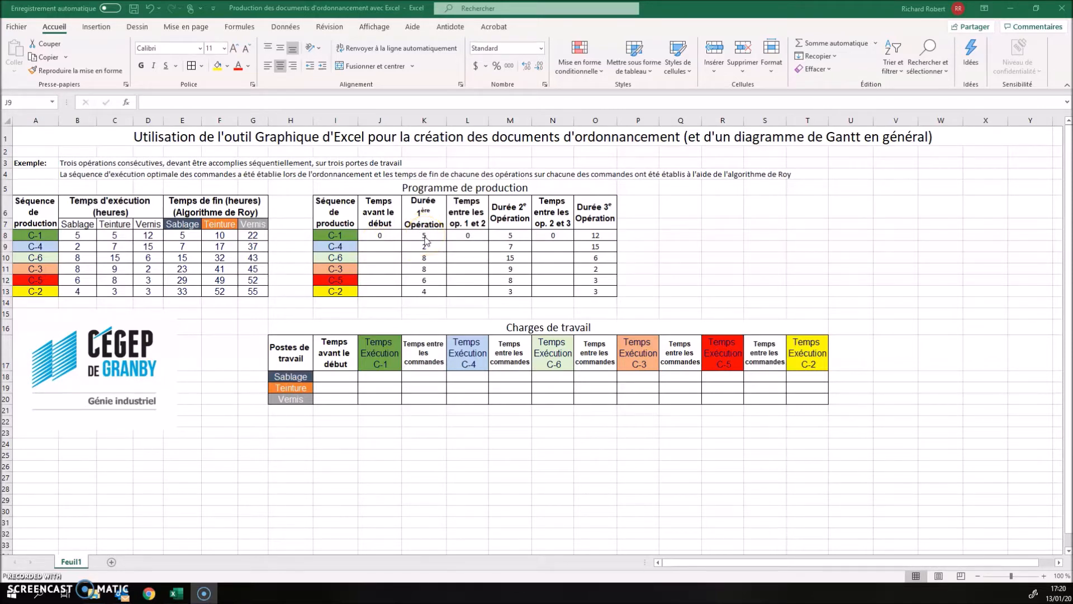
left_click(379, 248)
type("=")
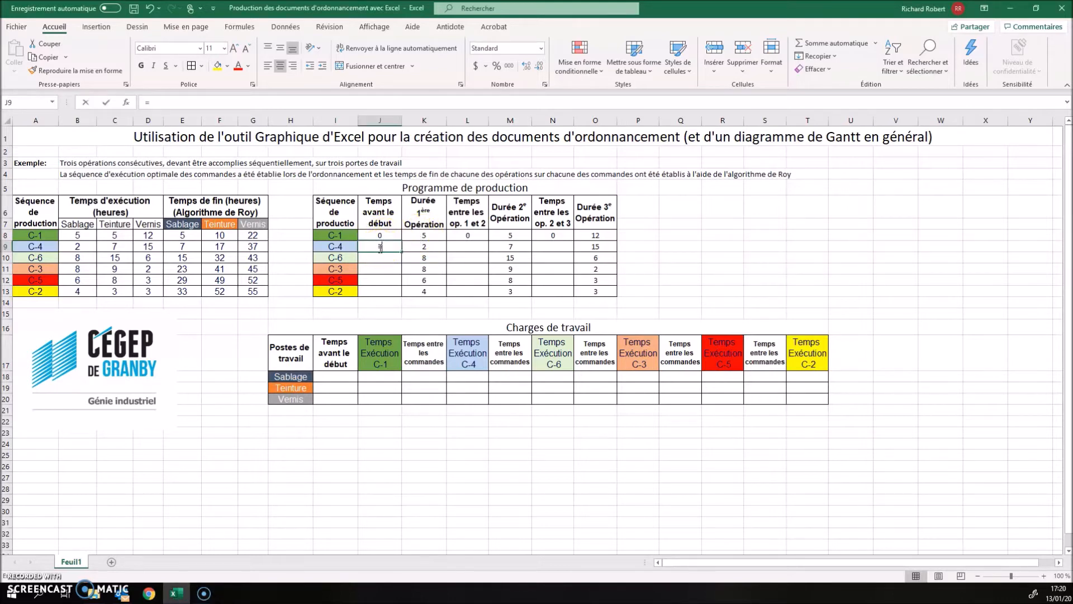
left_click(392, 235)
type("+")
left_click(423, 235)
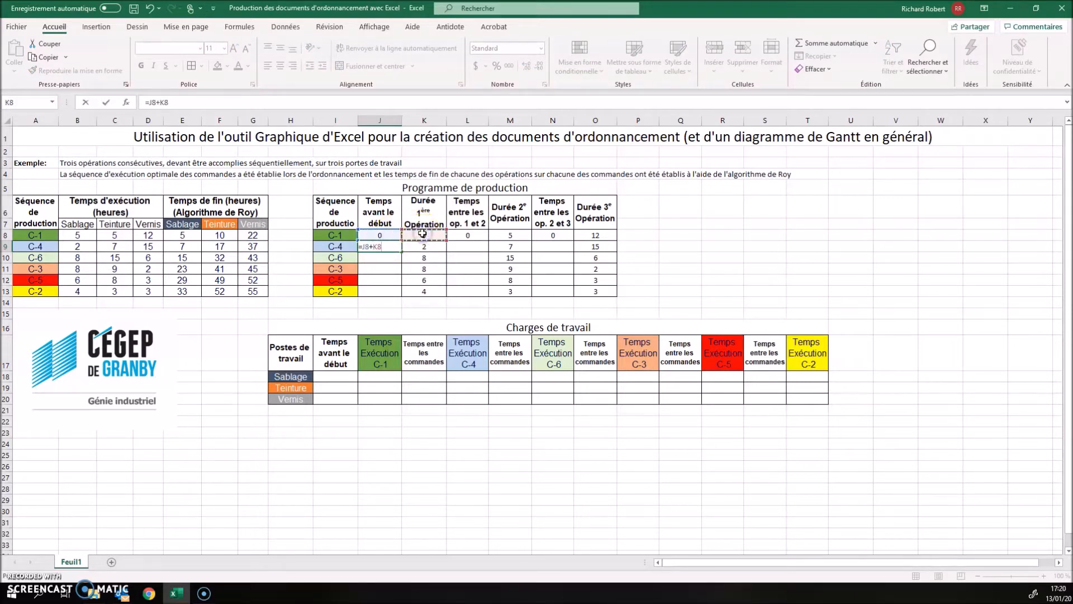
key("Return")
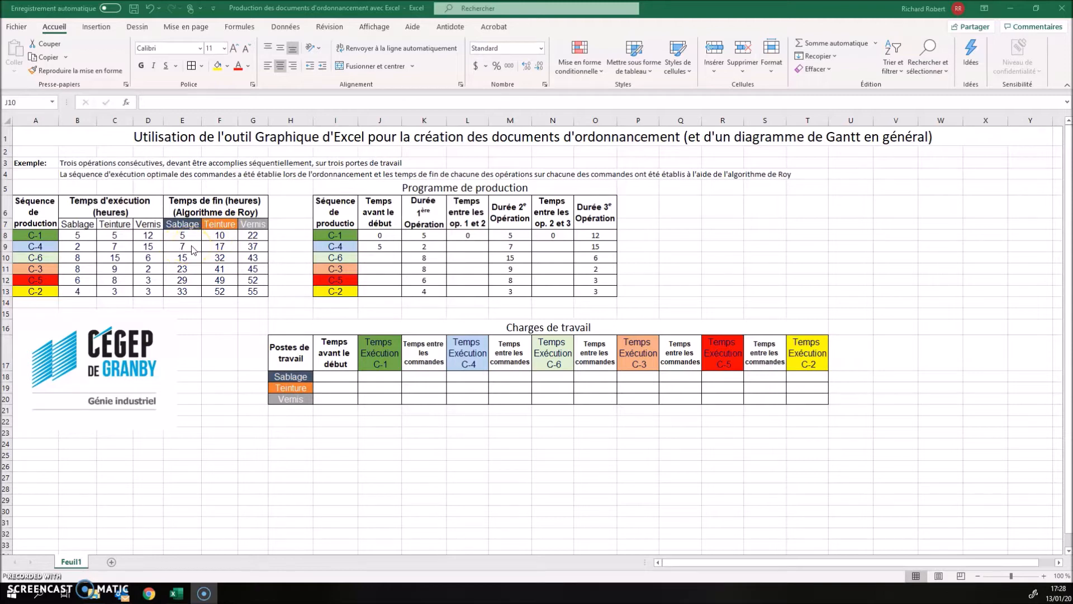
Calculate C-4's time between operations 1 and 2 in L9 with the formula =MAX(F8-E9;0)
left_click(471, 249)
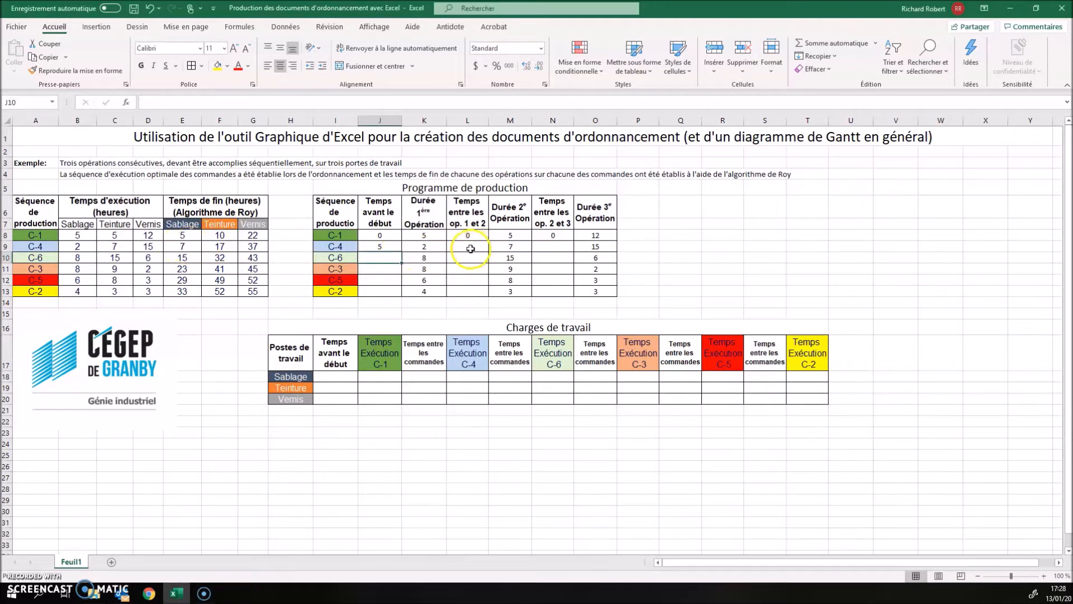
left_click(470, 249)
type("=")
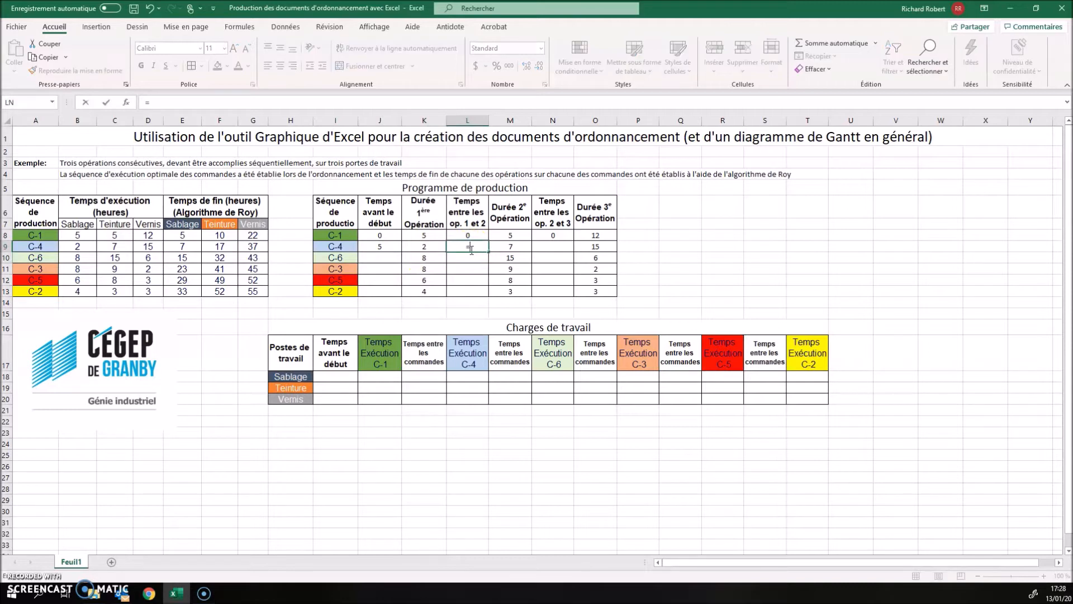
type("max(")
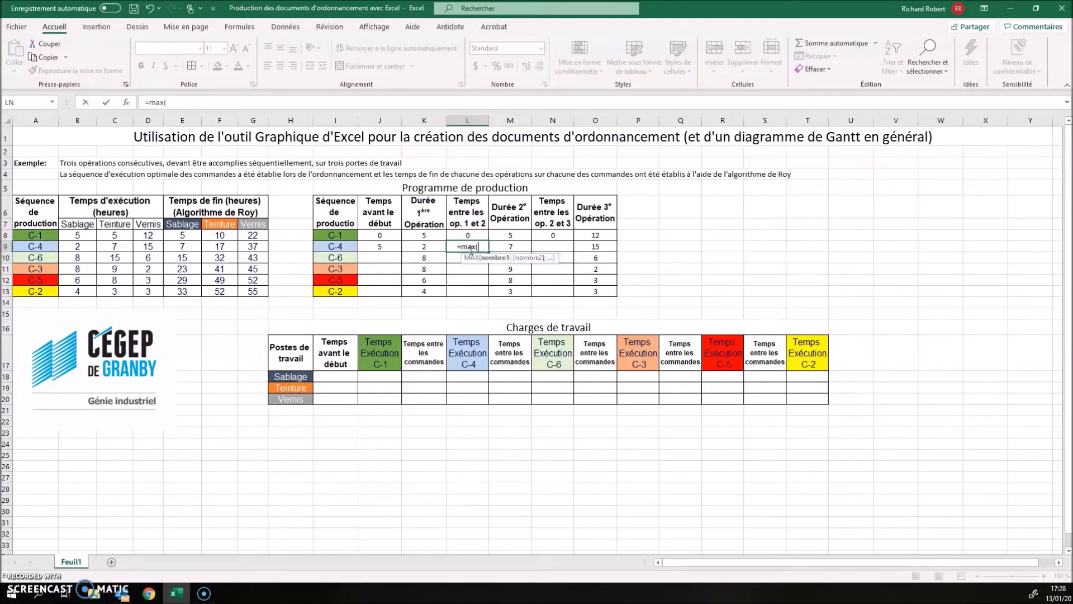
left_click(220, 236)
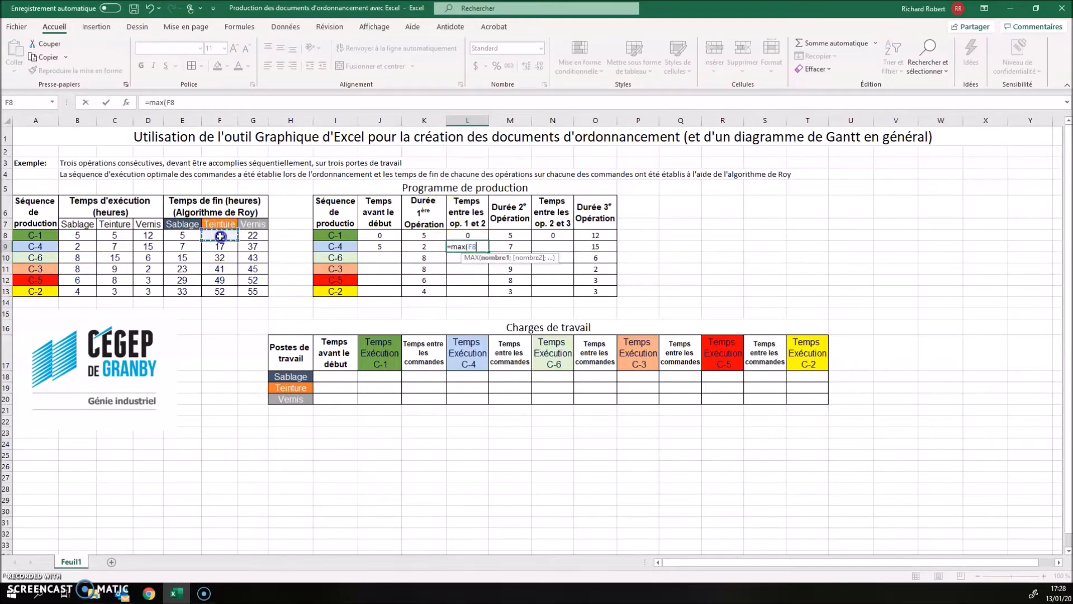
type("-")
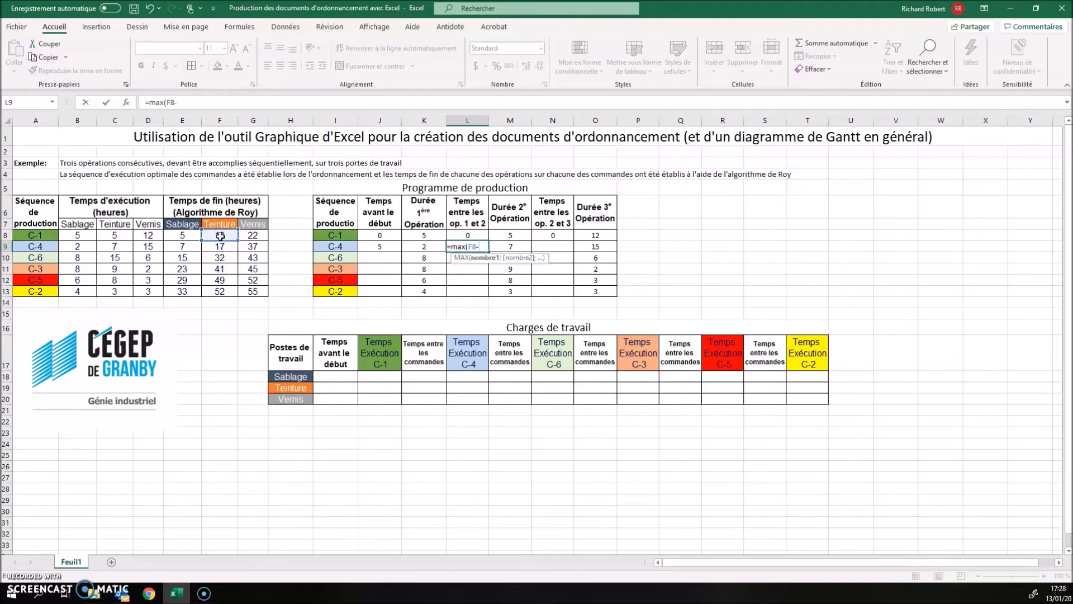
left_click(189, 246)
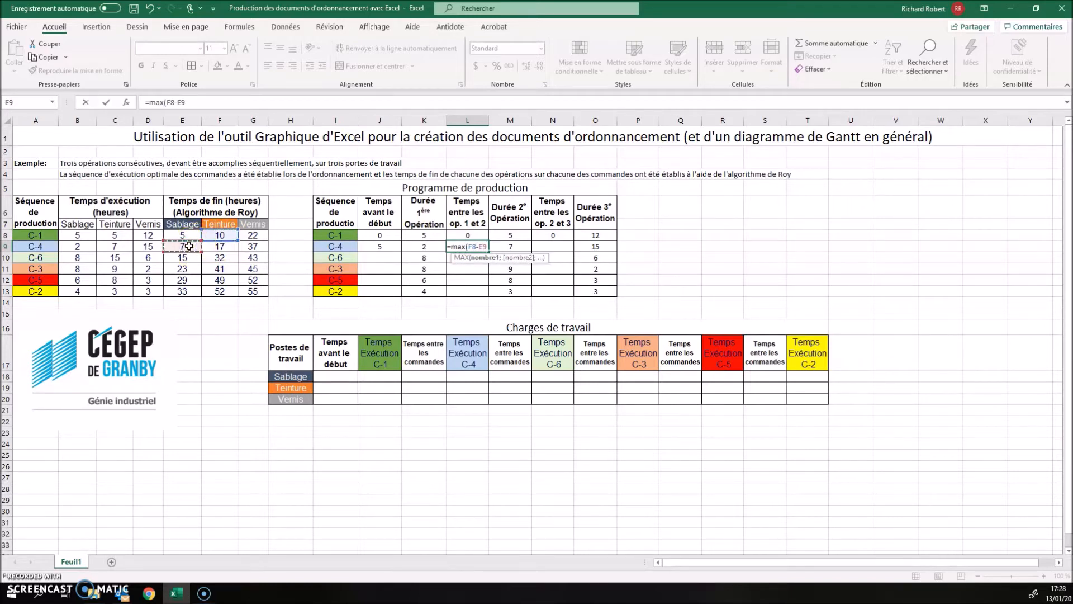
type(";")
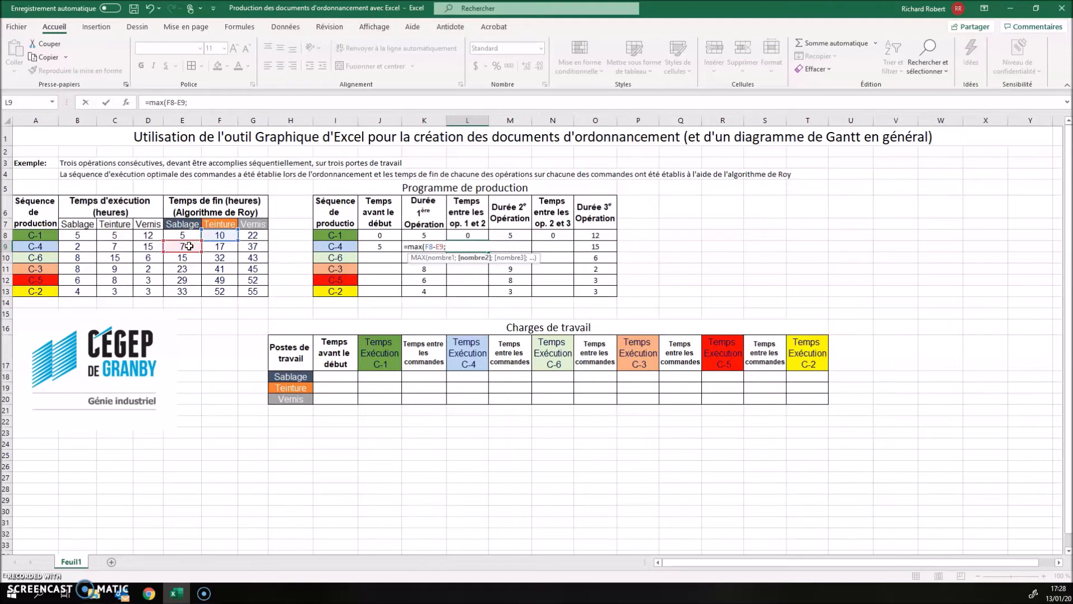
type("0)")
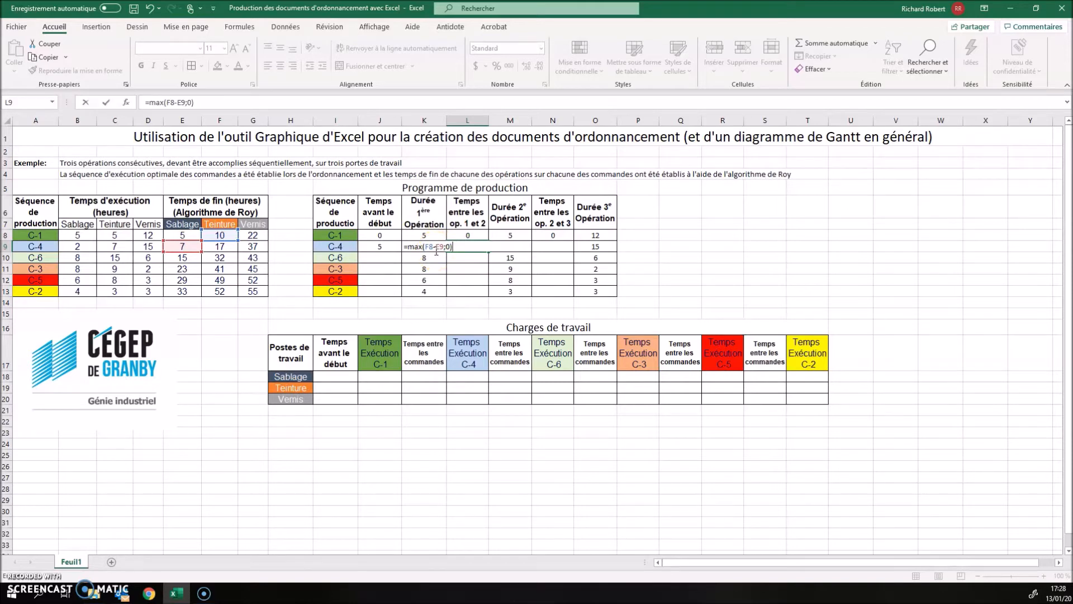
key("Return")
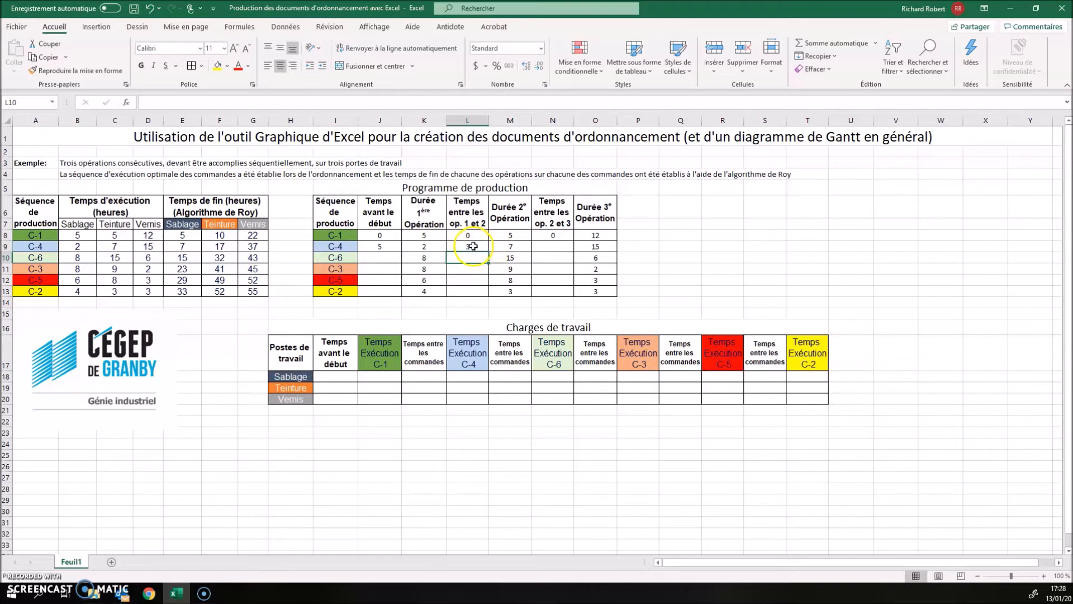
Calculate C-4's time between operations 2 and 3 in N9 with the formula =MAX(G8-F9;0)
left_click(554, 247)
type("=")
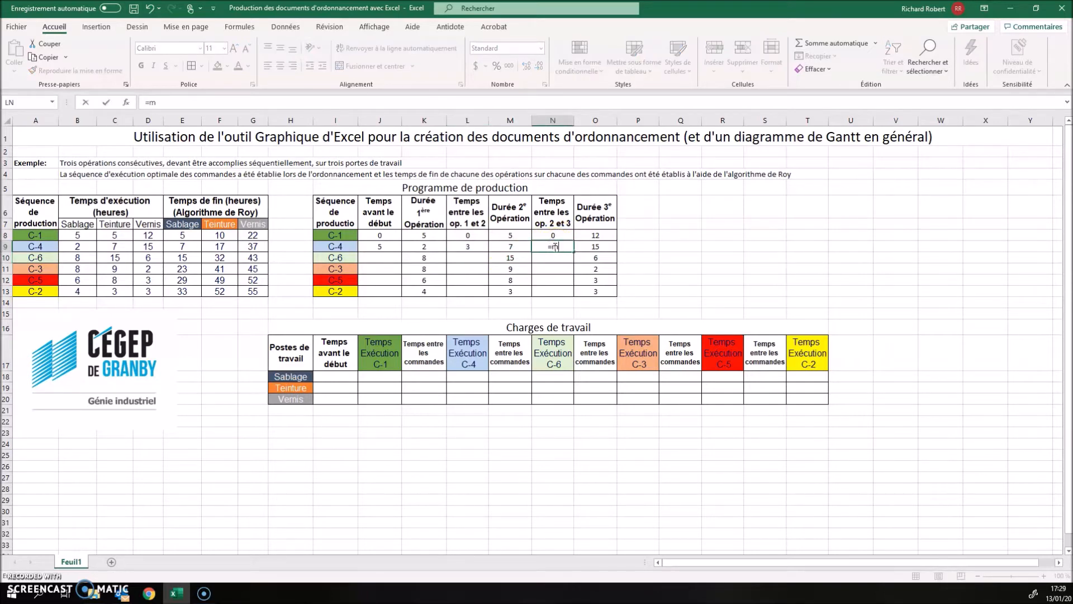
type("max(")
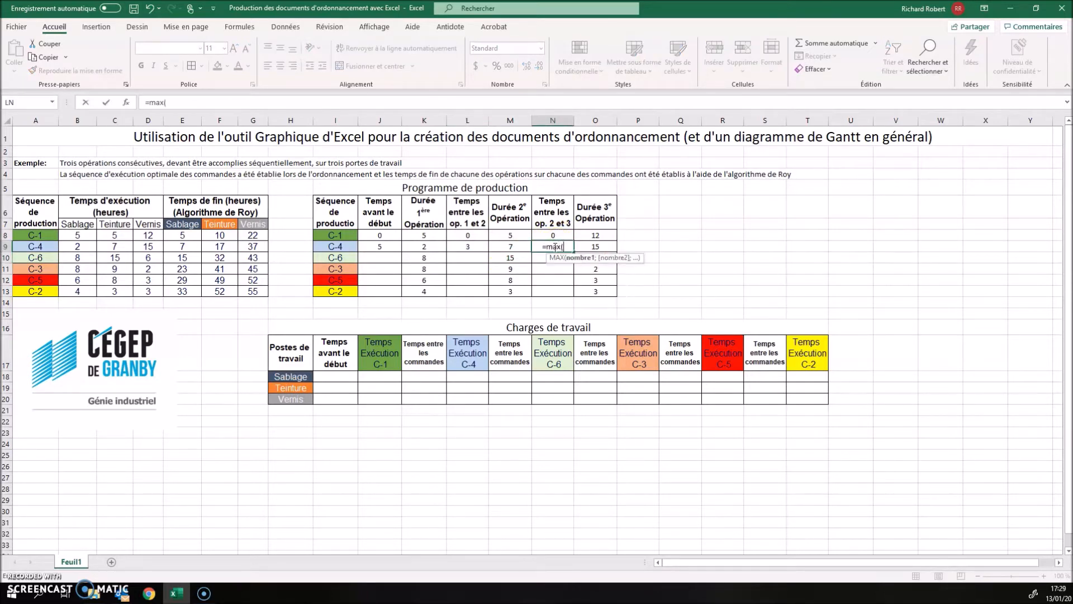
left_click(254, 237)
type("-")
left_click(219, 247)
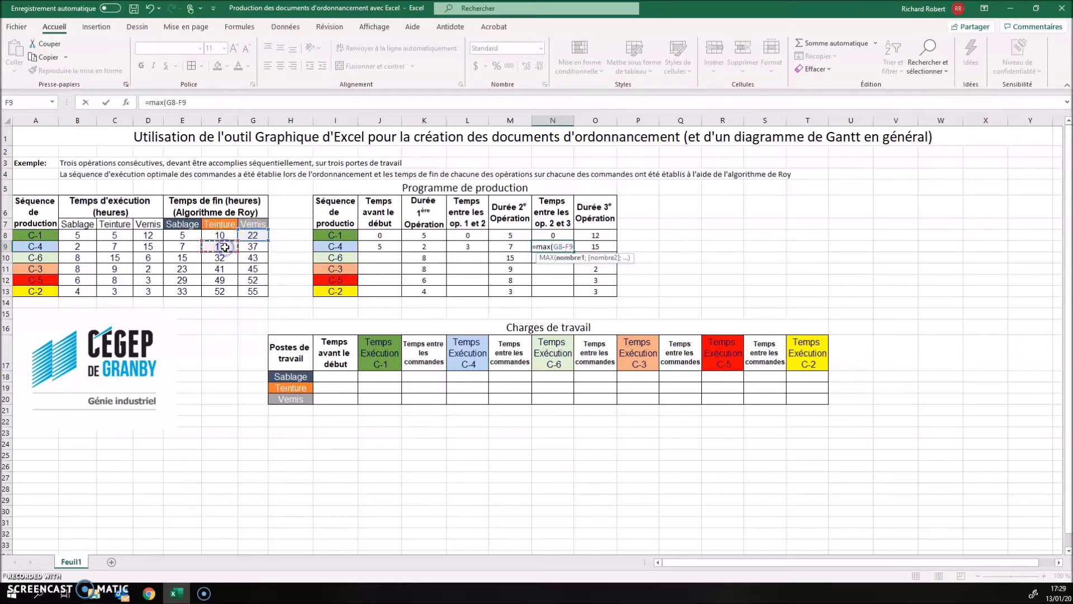
type(";0)")
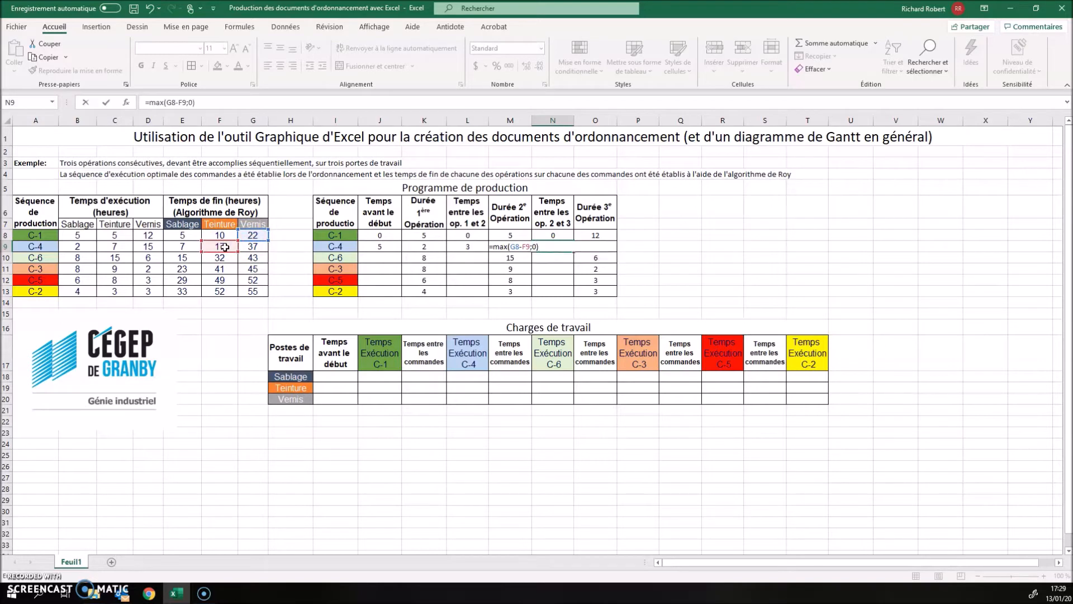
key("Return")
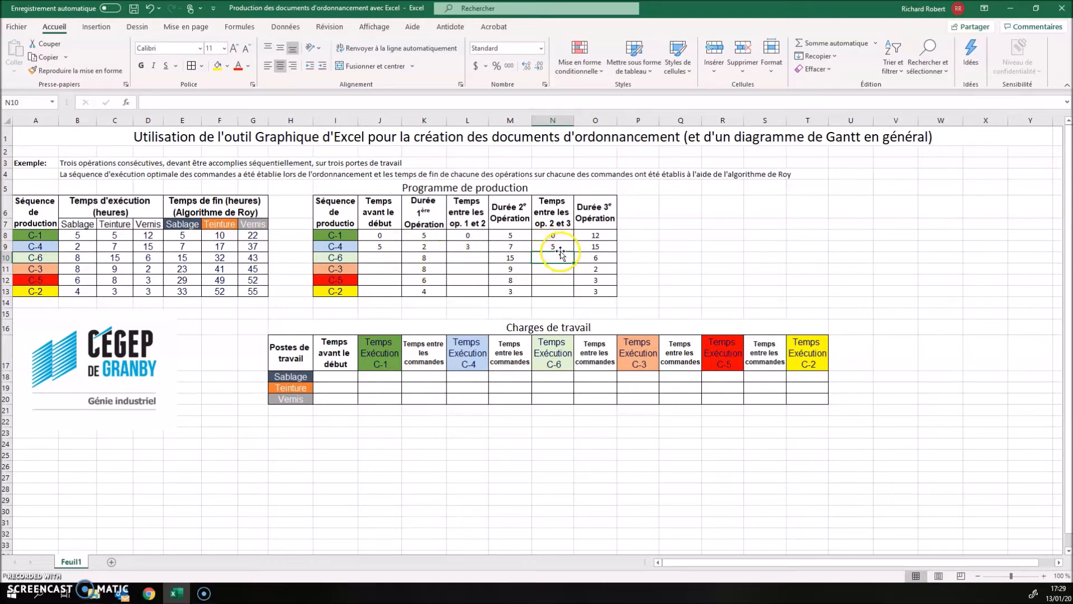
Fill the waiting-time formulas in J9, L9 and N9 down to row 13 for the remaining orders
left_click(386, 247)
left_click_drag(403, 253, 403, 292)
left_click(475, 245)
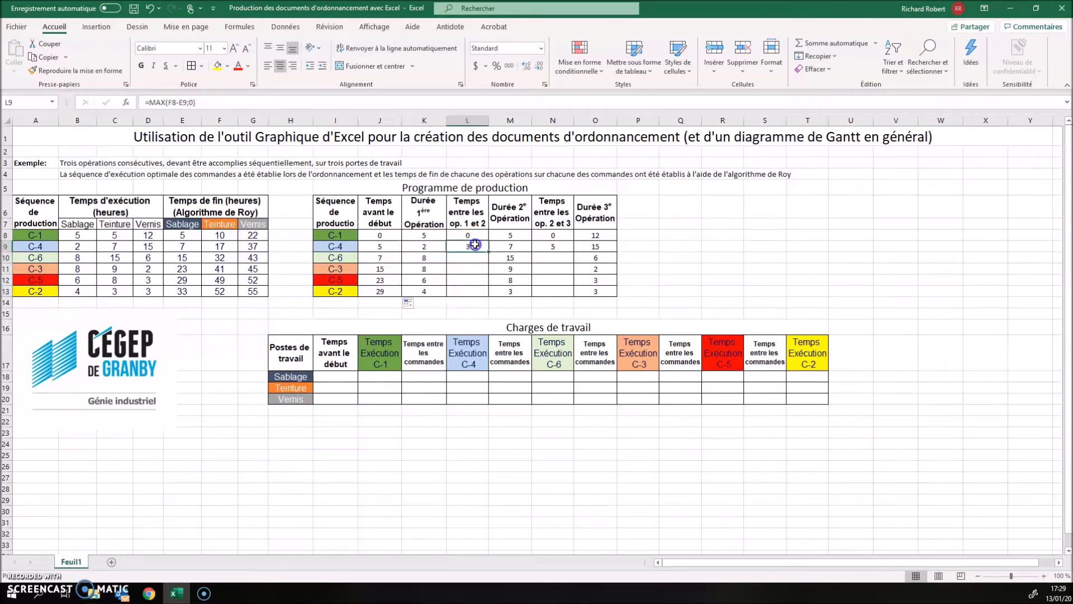
left_click_drag(489, 253, 489, 293)
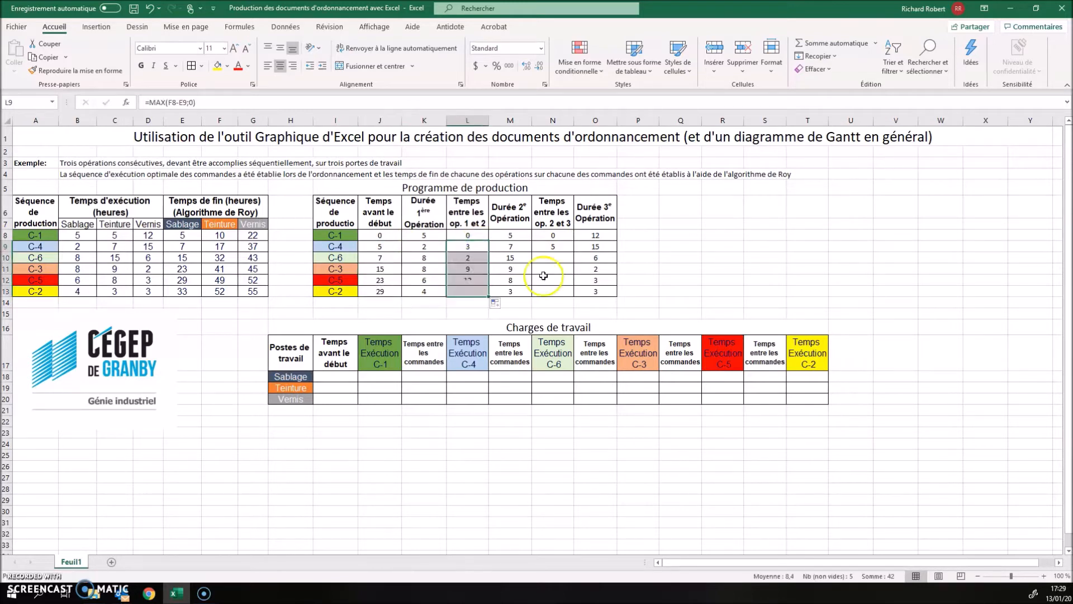
left_click(562, 248)
left_click_drag(576, 250, 574, 297)
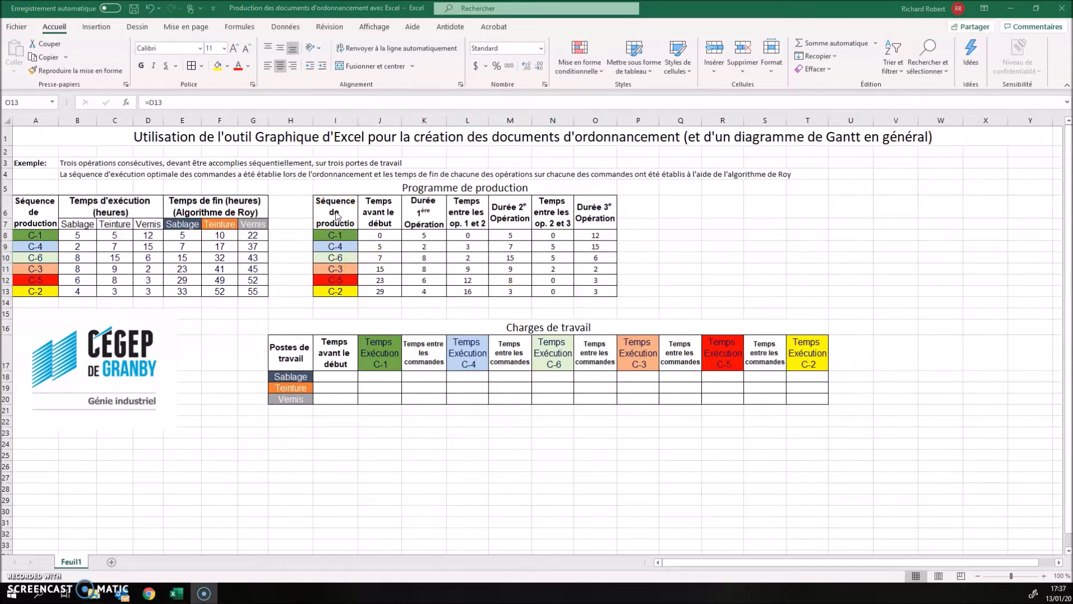
Insert a stacked bar chart (Barres empilées) from the programme table I6:O13 and place it beside the table, starting around column P
left_click_drag(335, 218, 582, 288)
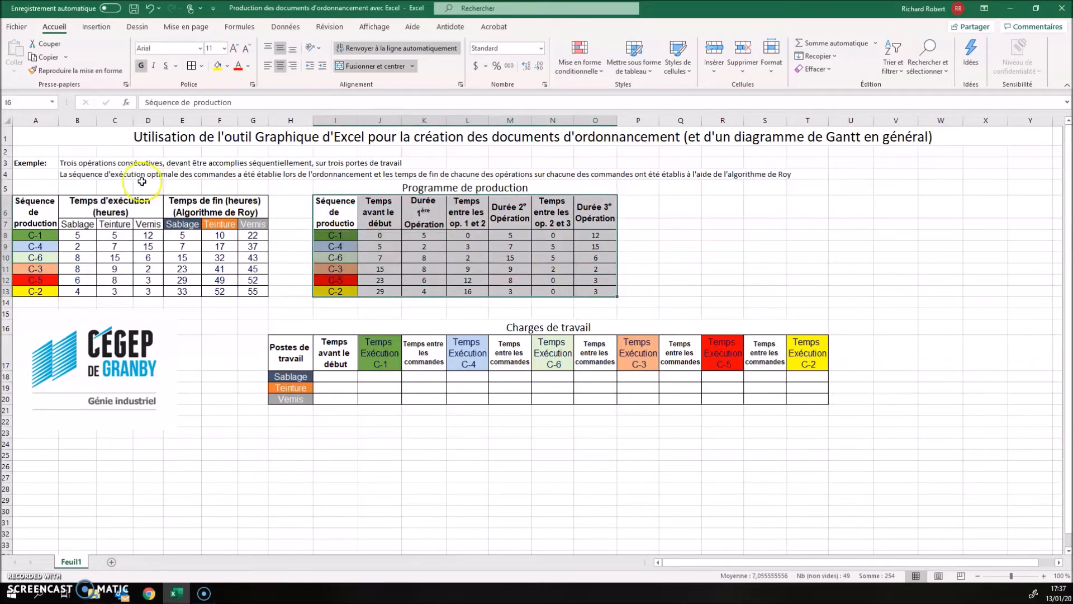
left_click(96, 27)
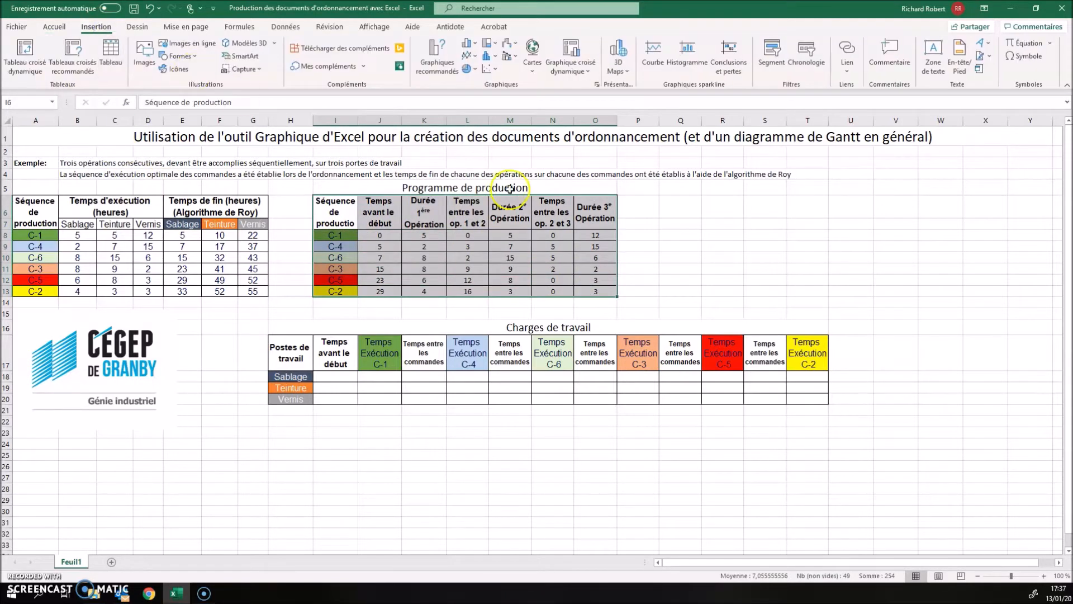
left_click(596, 84)
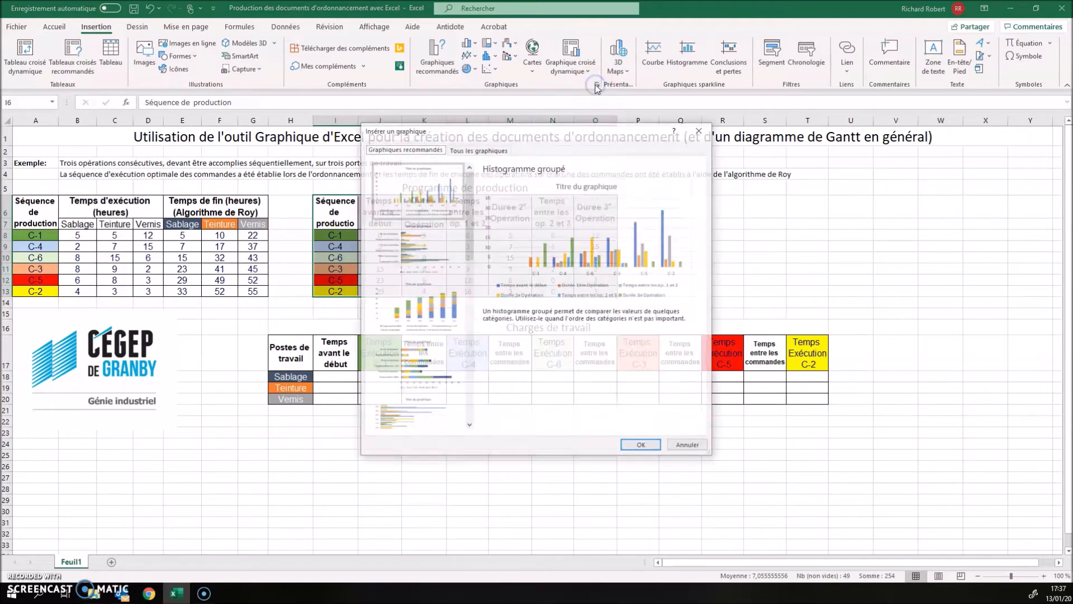
left_click(471, 149)
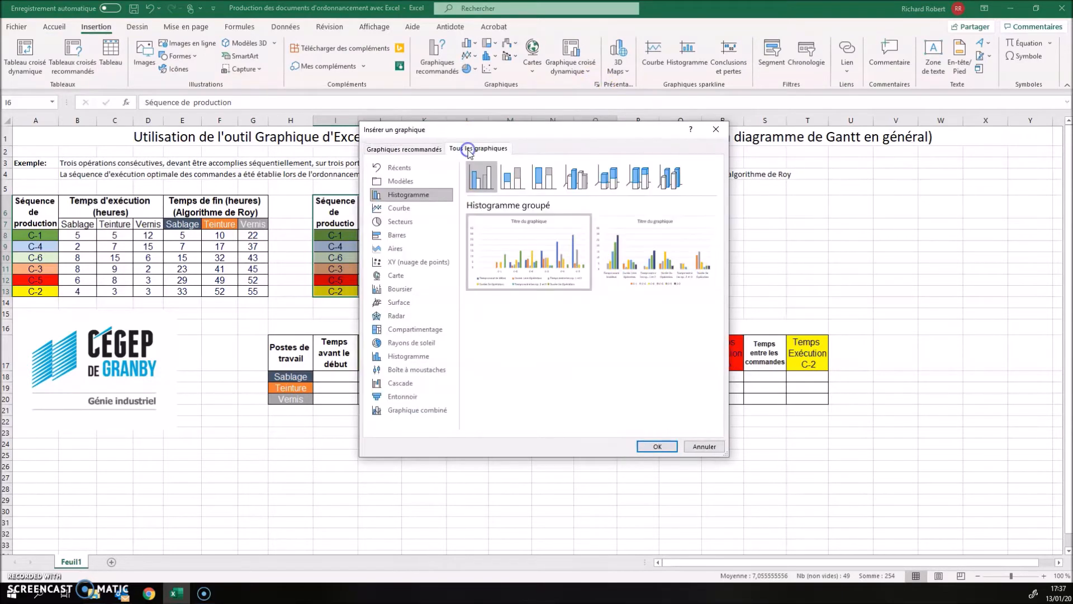
left_click(395, 240)
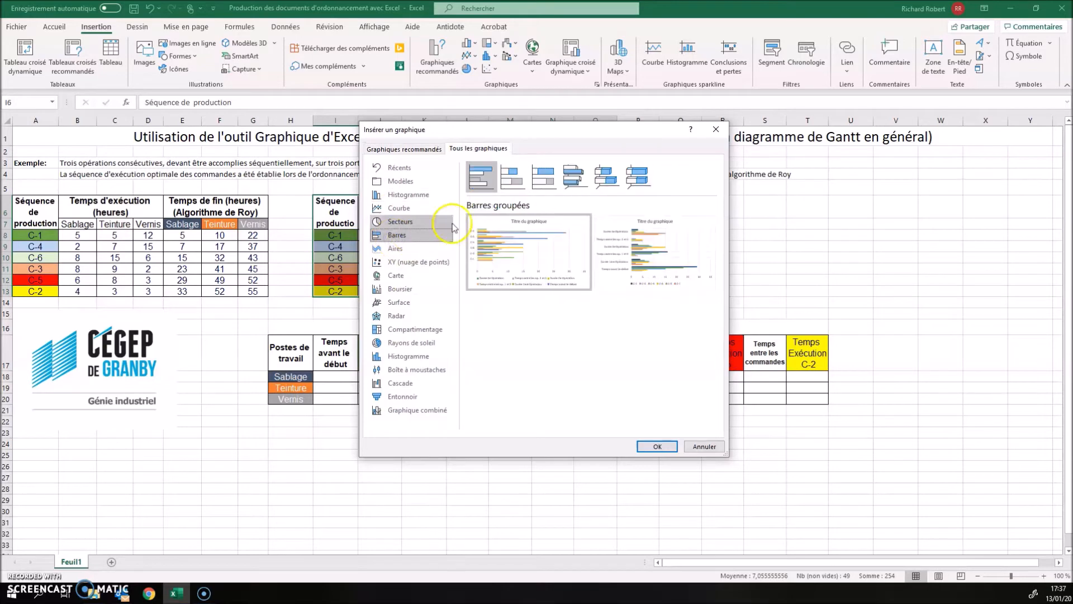
left_click(510, 180)
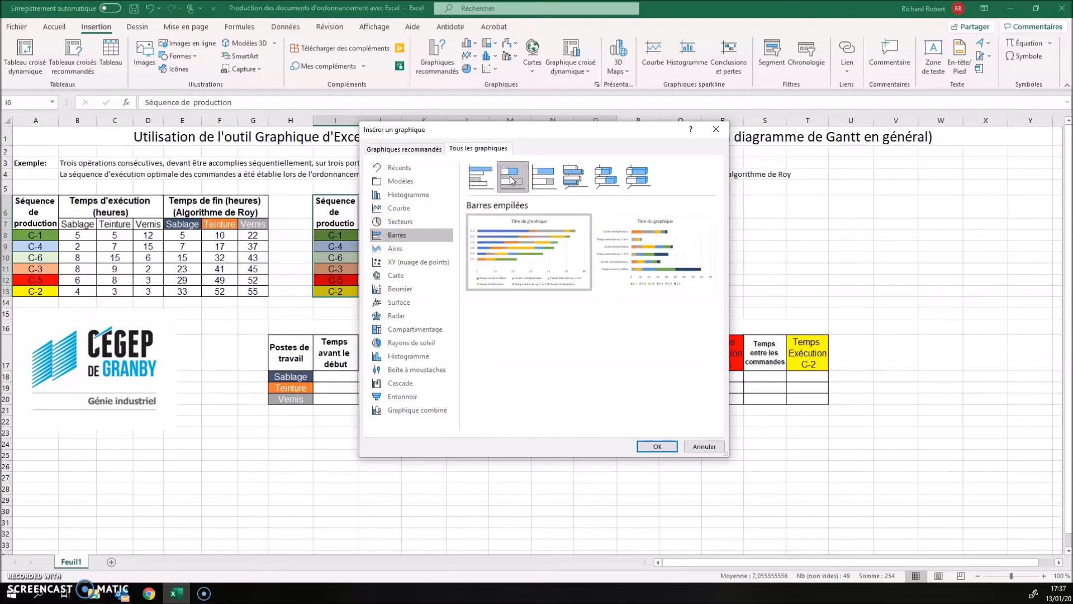
left_click(544, 176)
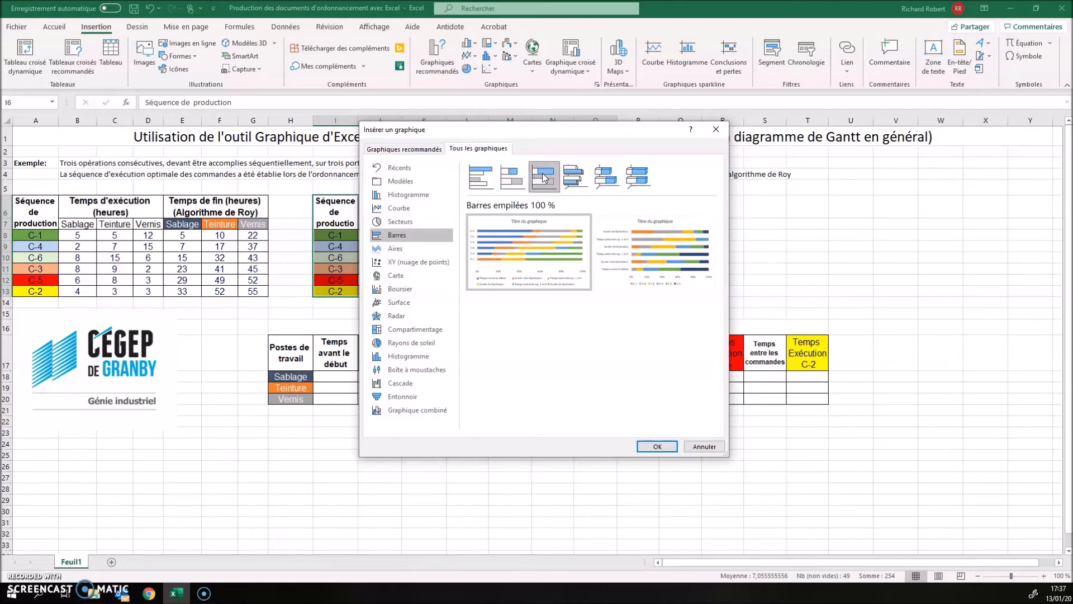
left_click(513, 177)
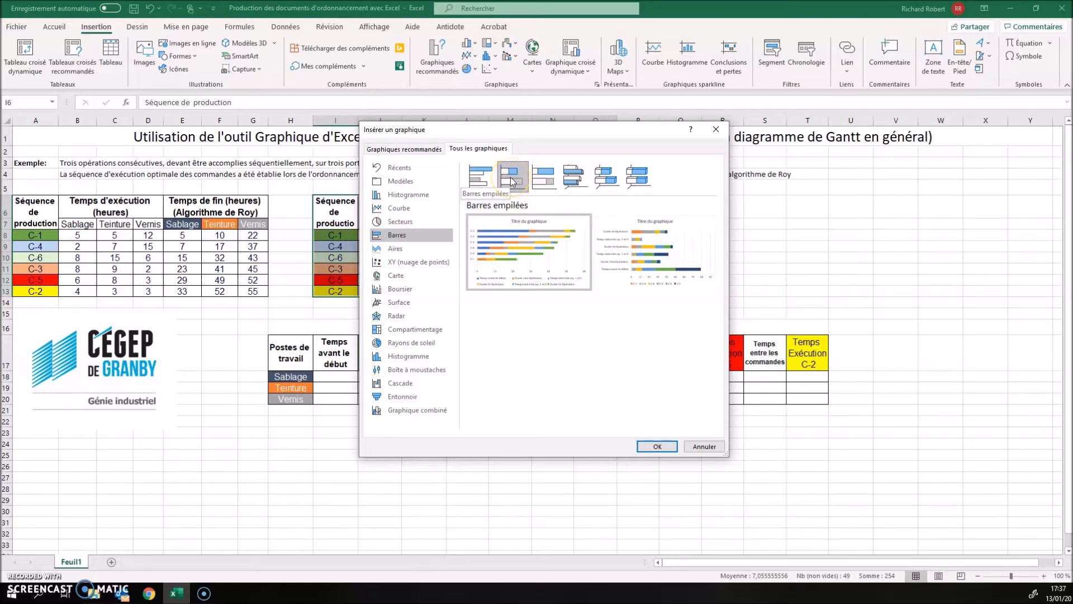
left_click(657, 446)
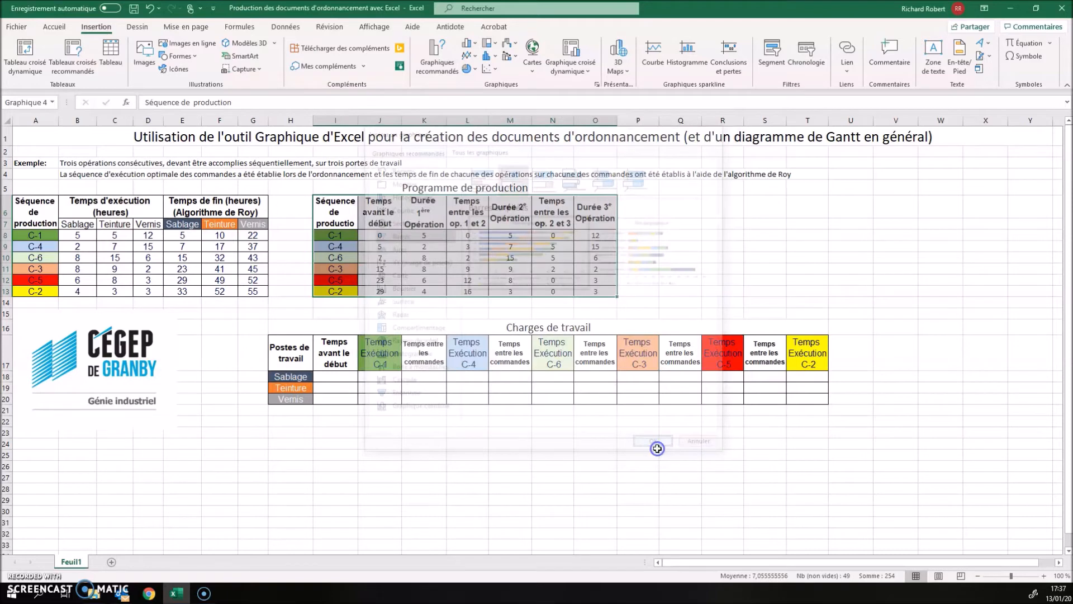
left_click(618, 424)
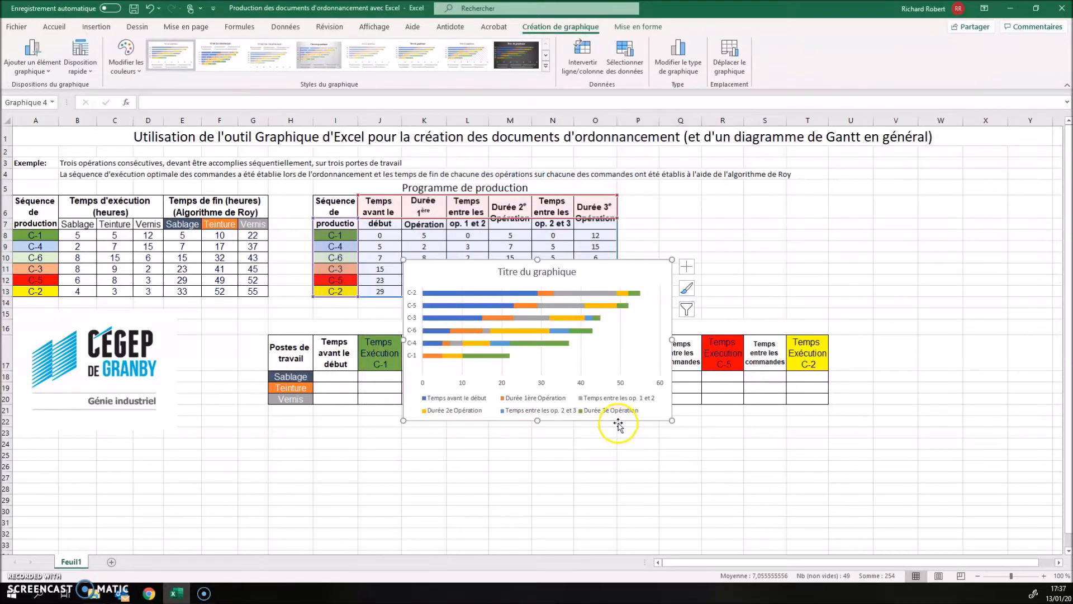
left_click_drag(618, 424, 864, 349)
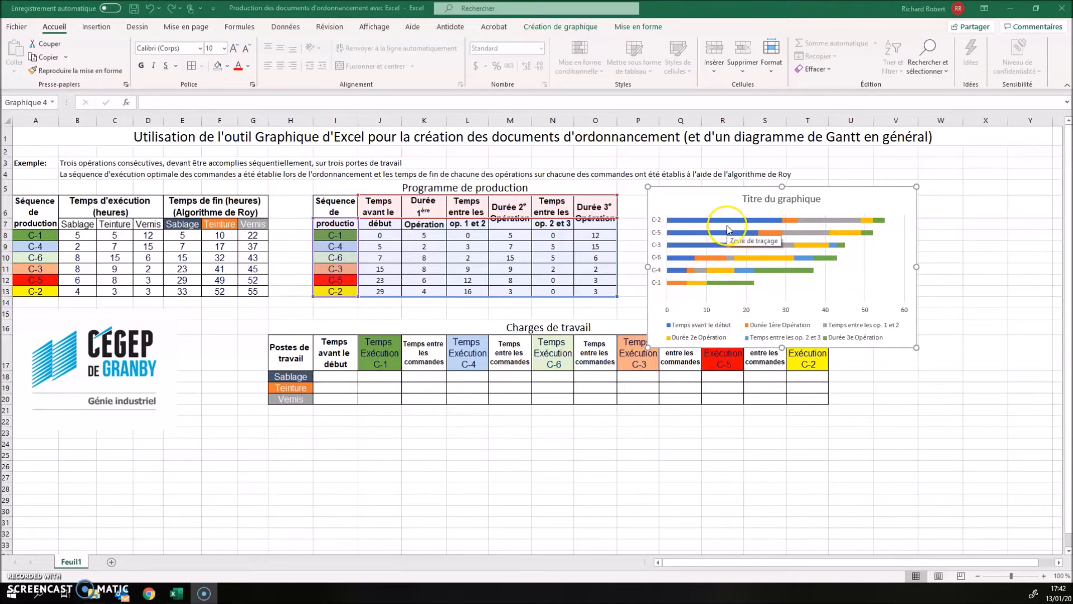
Set the chart's "Temps avant le début" series to no fill
left_click(699, 221)
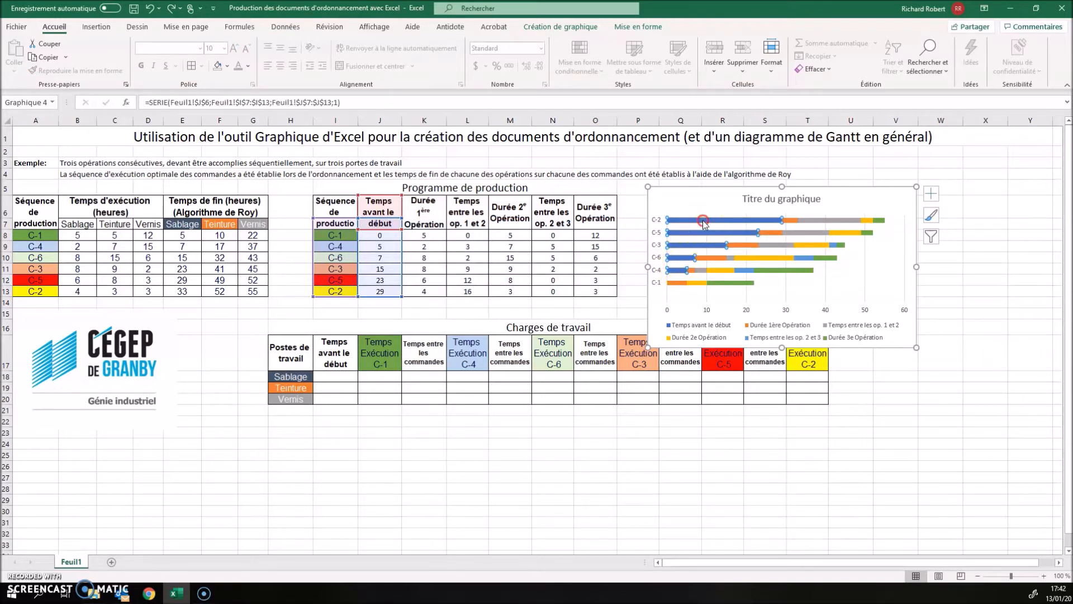
right_click(703, 223)
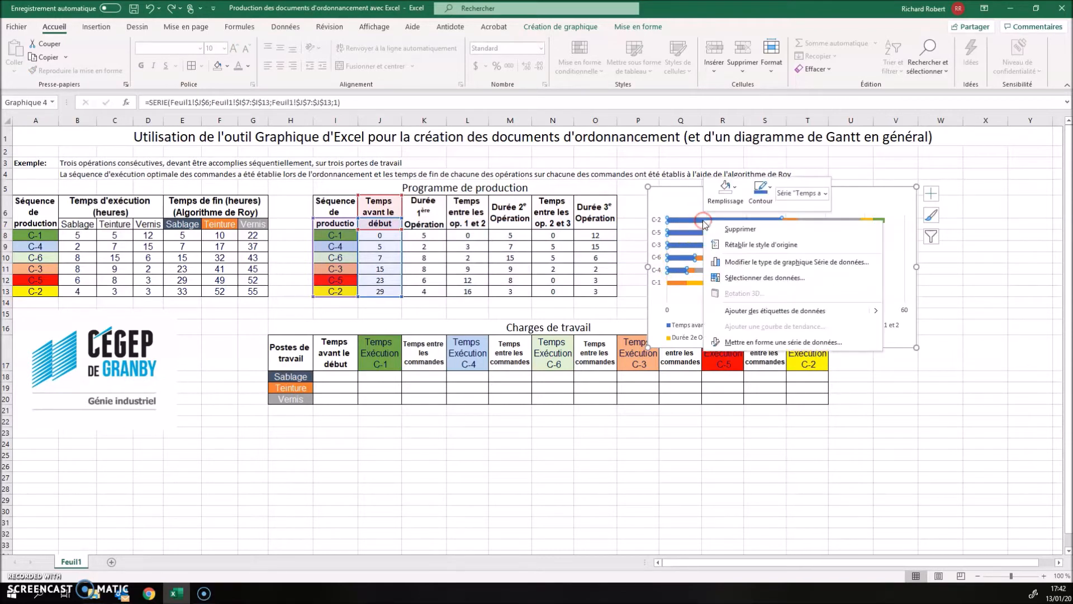
left_click(736, 189)
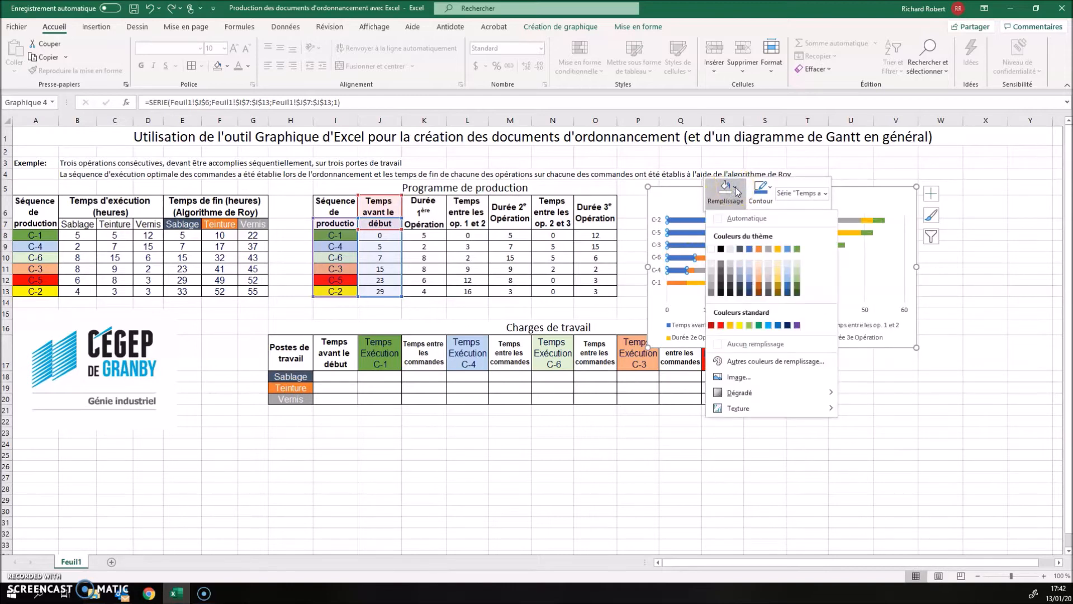
left_click(726, 347)
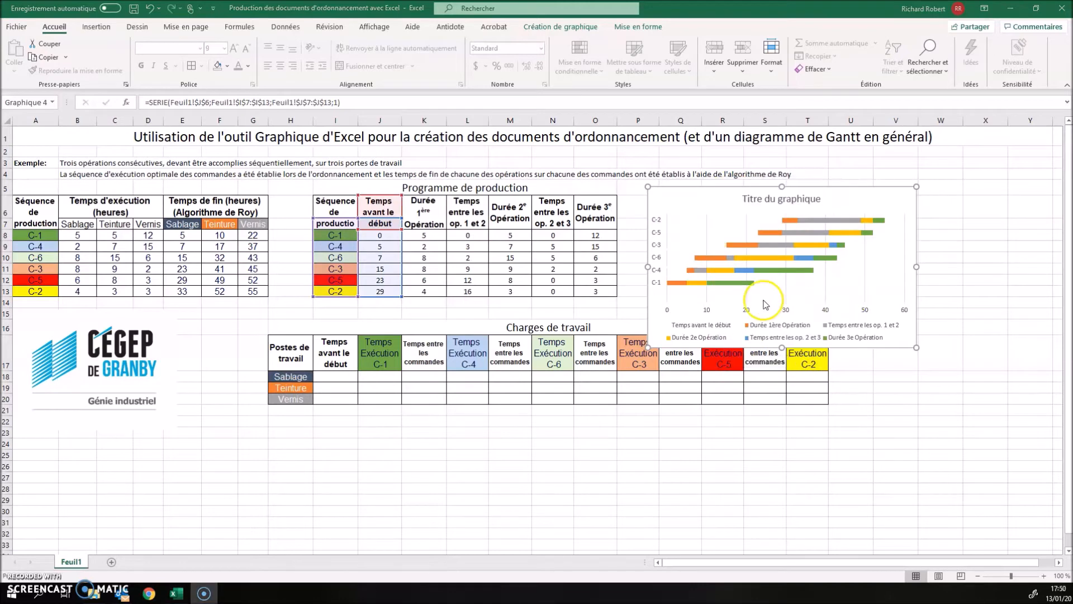
Set the chart's "Temps entre les op. 1 et 2" series to no fill
left_click(812, 222)
right_click(812, 222)
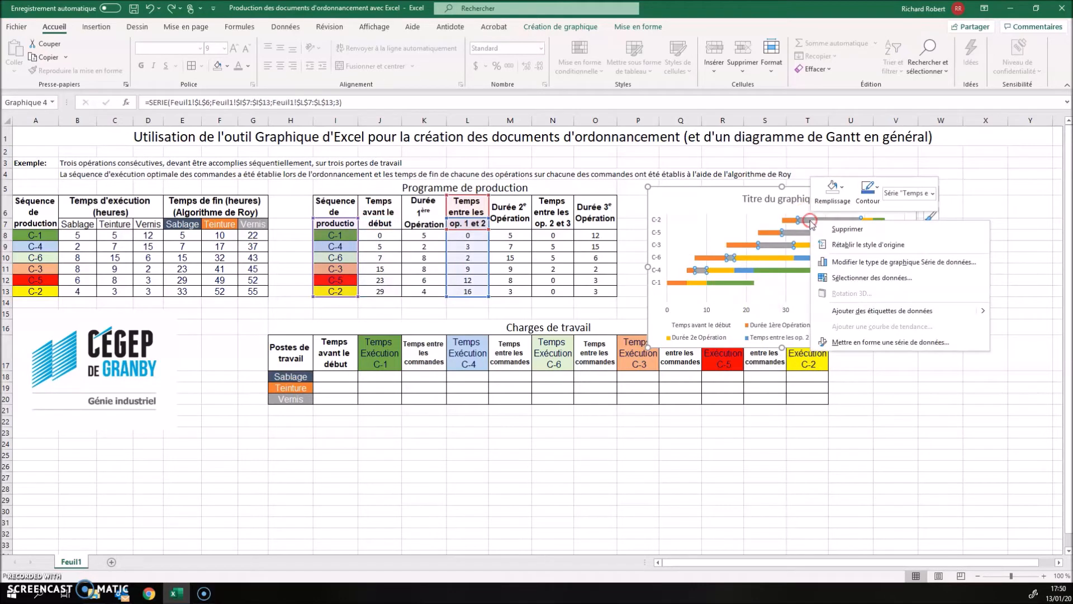
left_click(831, 188)
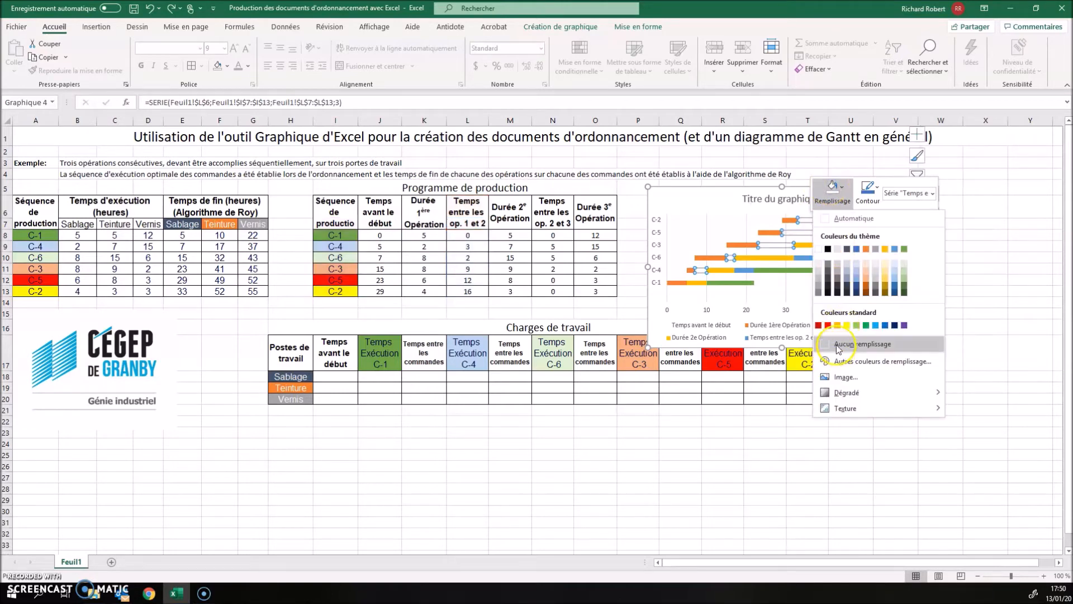
left_click(852, 343)
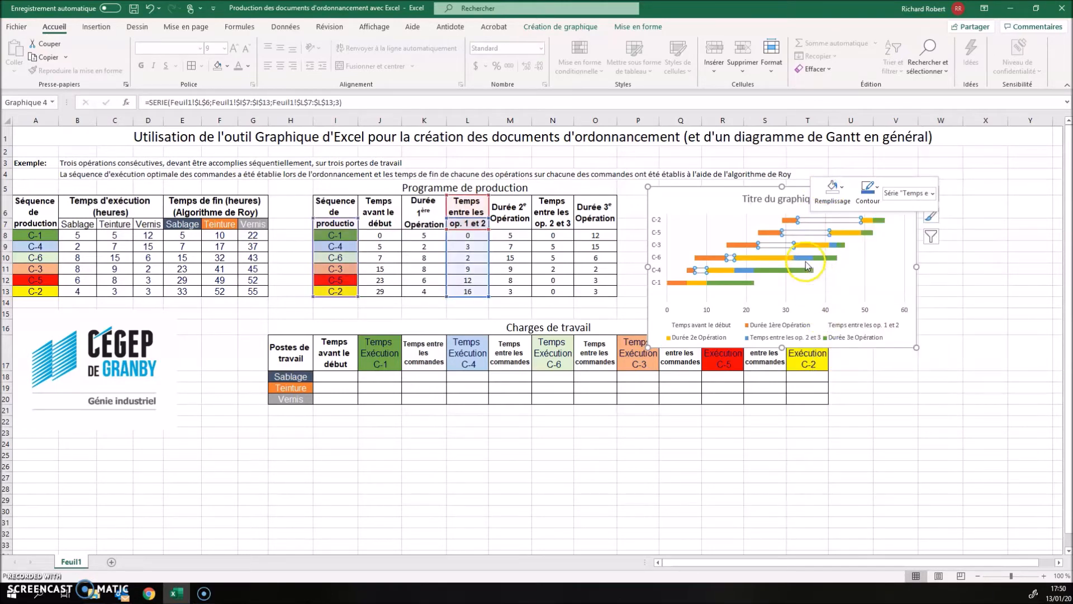
Set the chart's "Temps entre les op. 2 et 3" series to no fill and deselect the chart
left_click(804, 258)
right_click(804, 261)
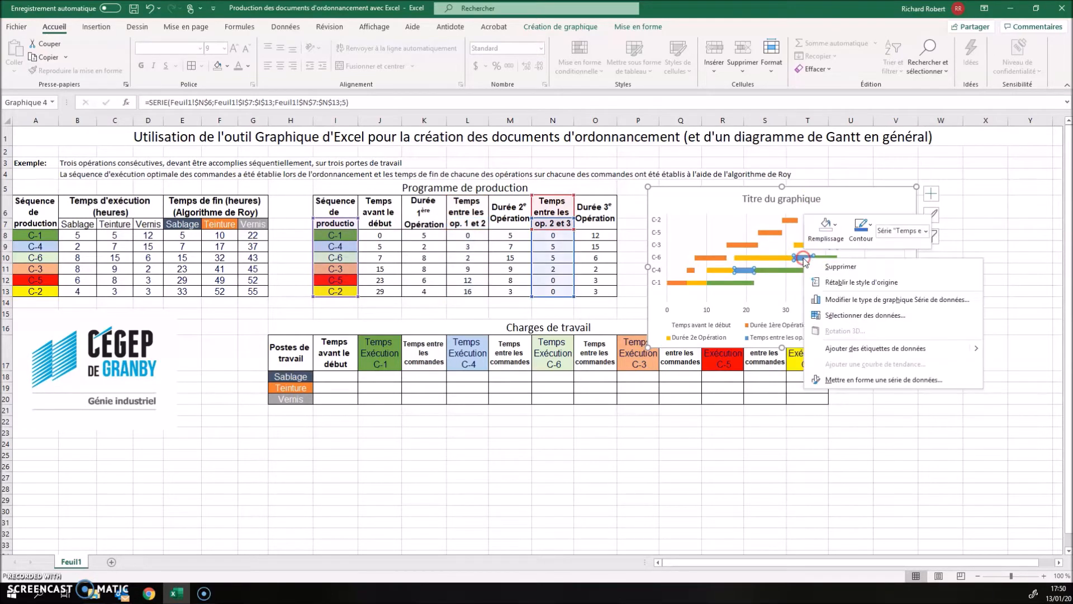
left_click(826, 226)
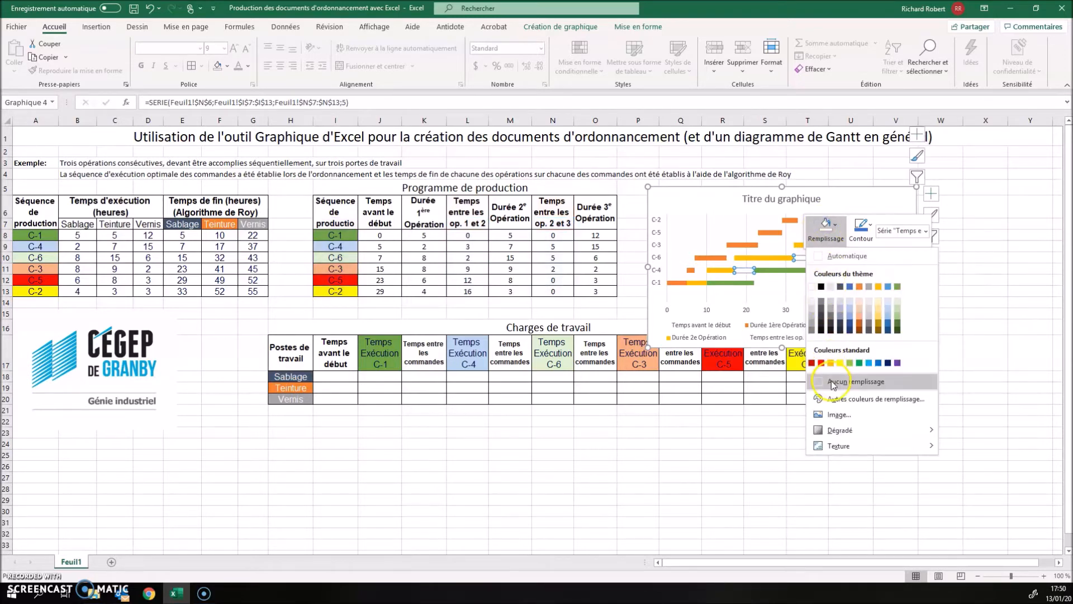
left_click(853, 381)
left_click(888, 386)
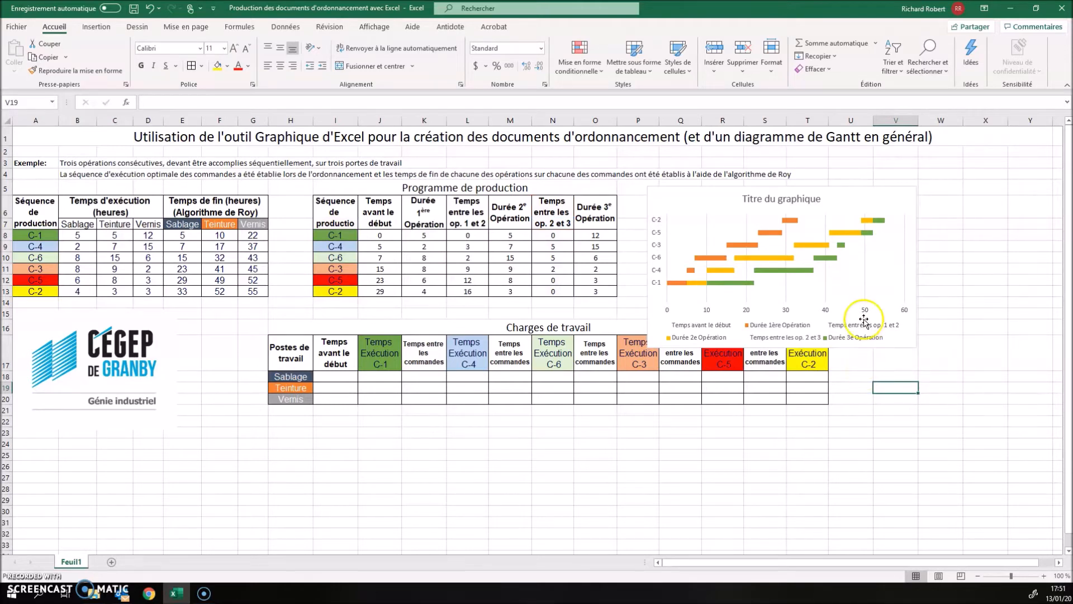
Delete the legend entries for "Temps avant le début", "Temps entre les op. 1 et 2" and "Temps entre les op. 2 et 3"
left_click(697, 330)
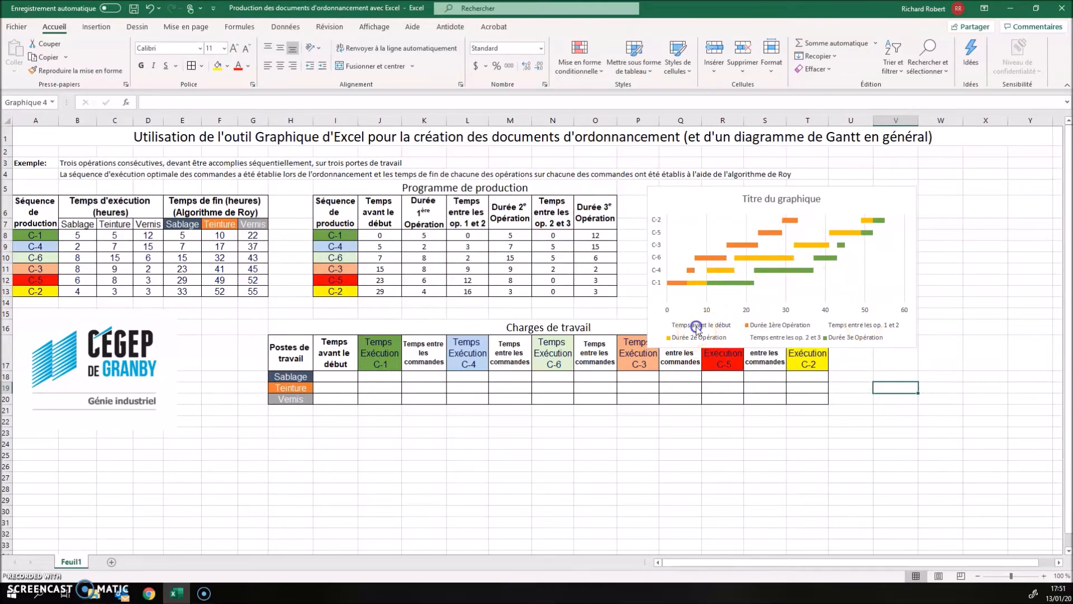
left_click(697, 330)
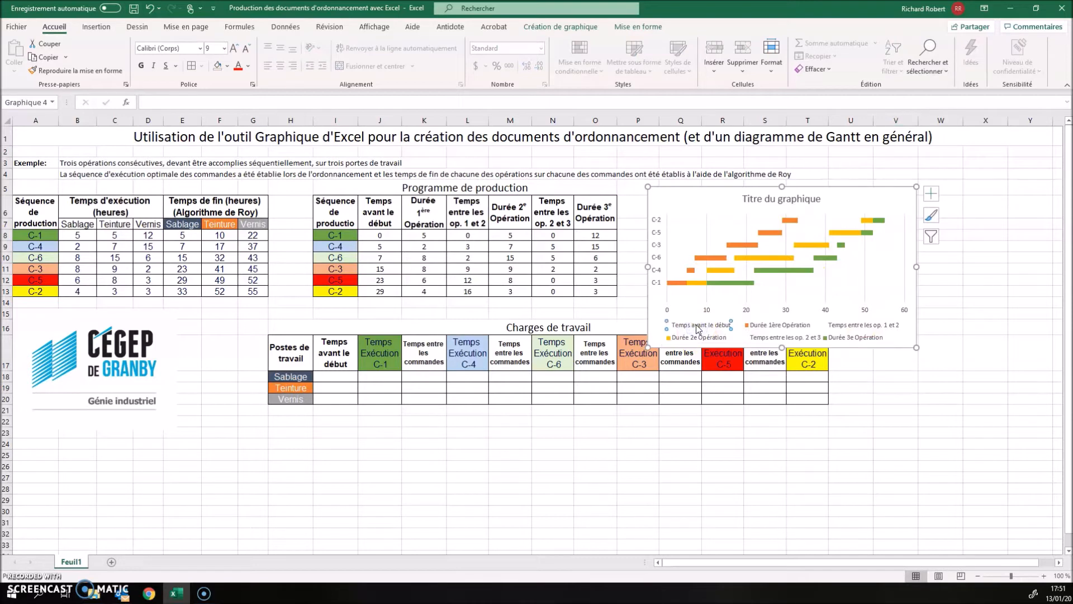
key("Delete")
left_click(762, 326)
key("Delete")
left_click(736, 338)
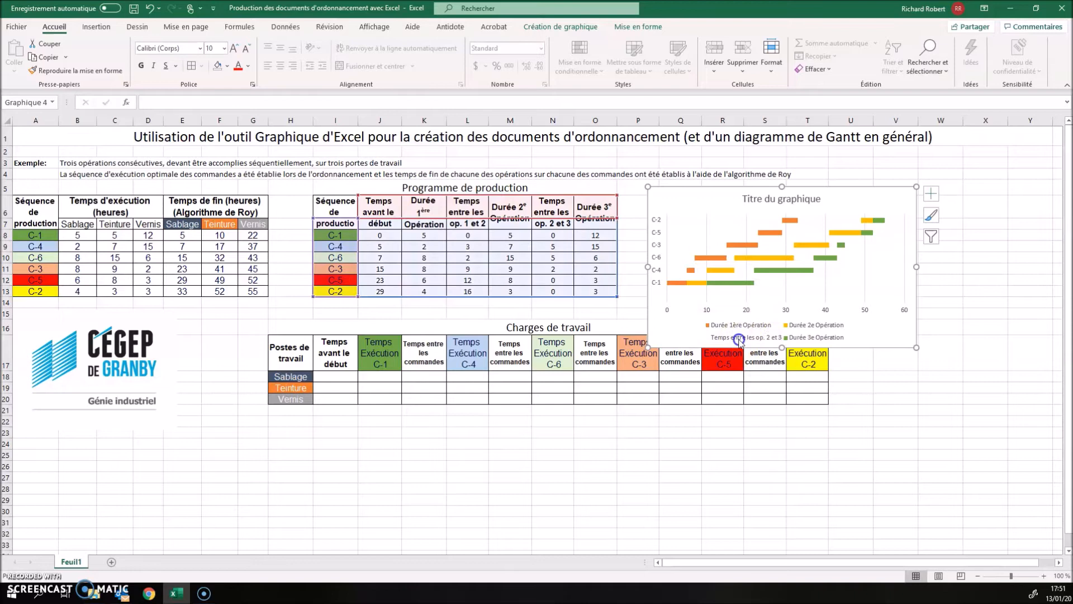
key("Delete")
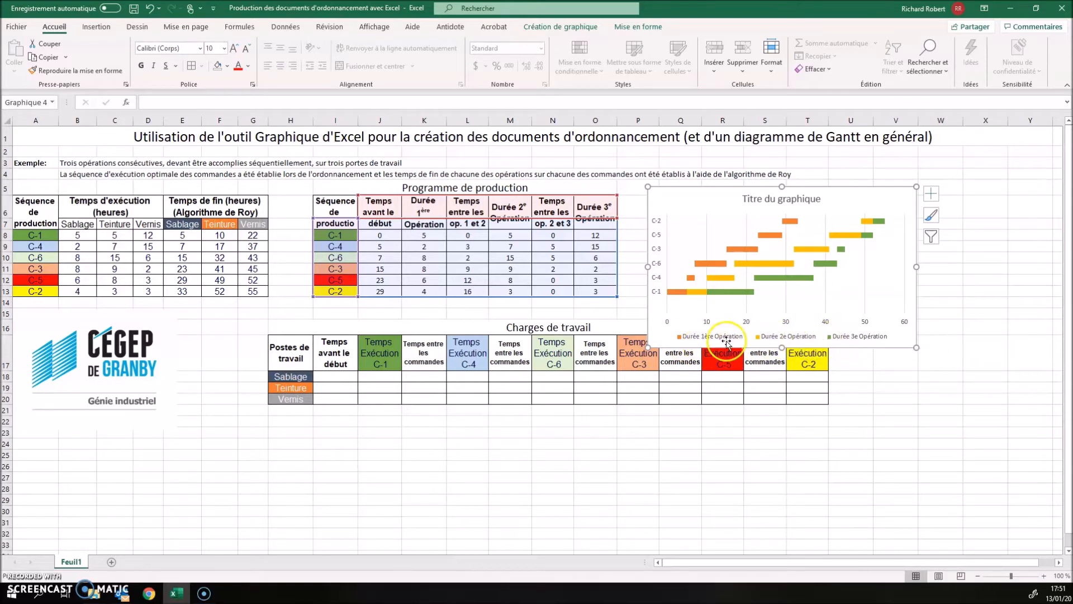
Rename the programme table's duration headers K6, M6 and O6 as Sablage, Teinture and Vernis
left_click(432, 211)
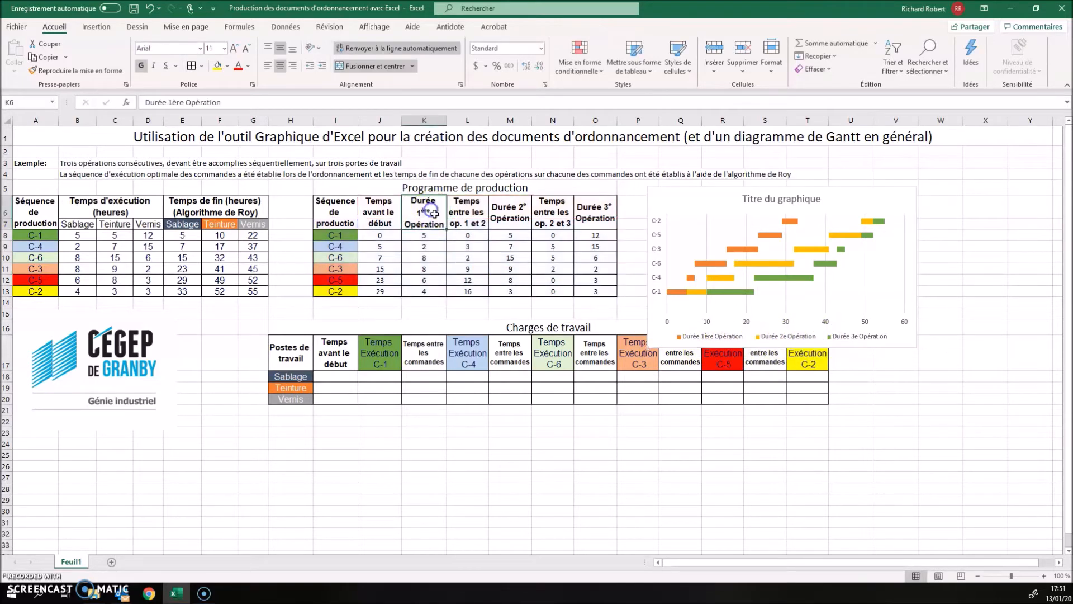
type("Sa")
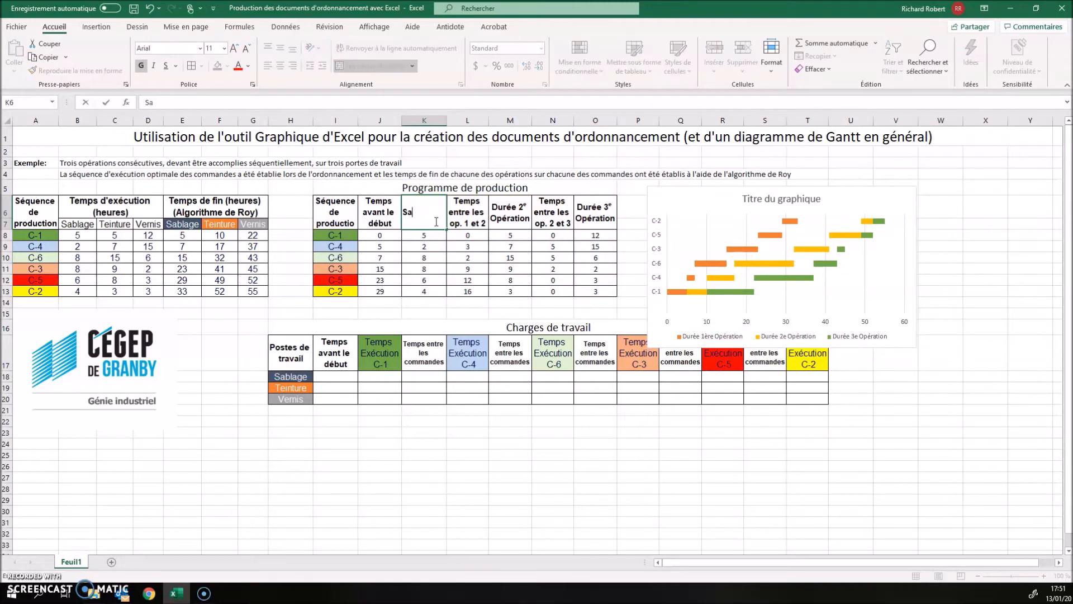
type("blage")
left_click(514, 219)
type("Teinture")
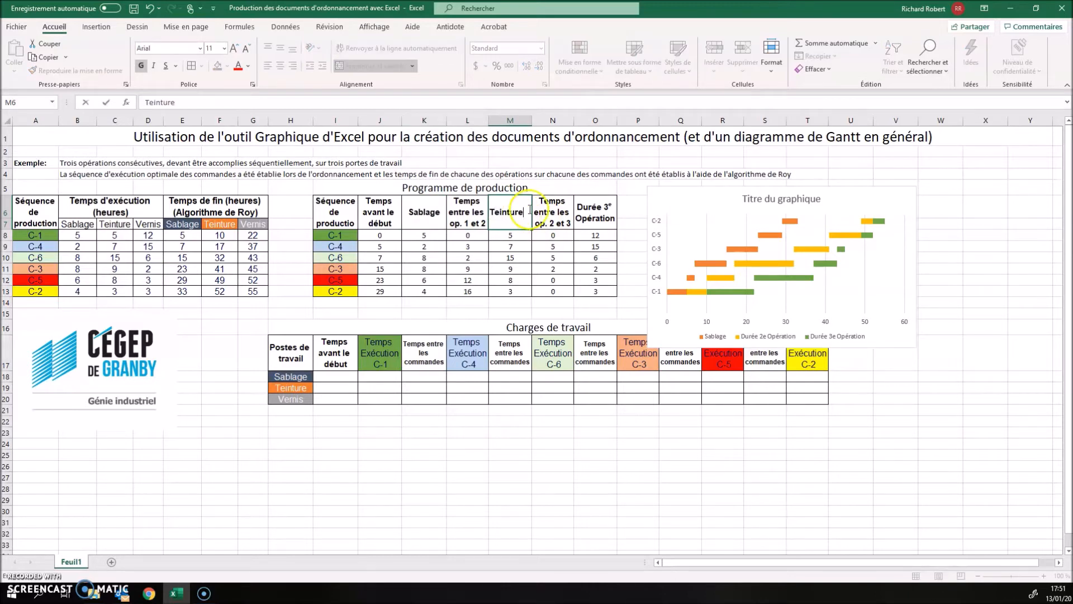
left_click(598, 217)
type("Ve")
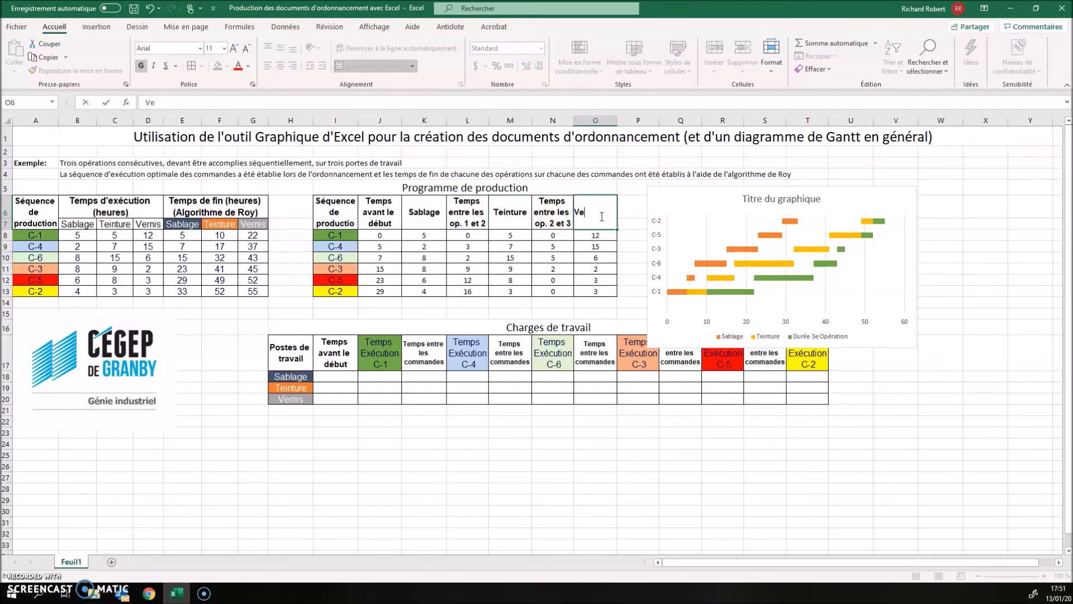
type("rnis")
key("Return")
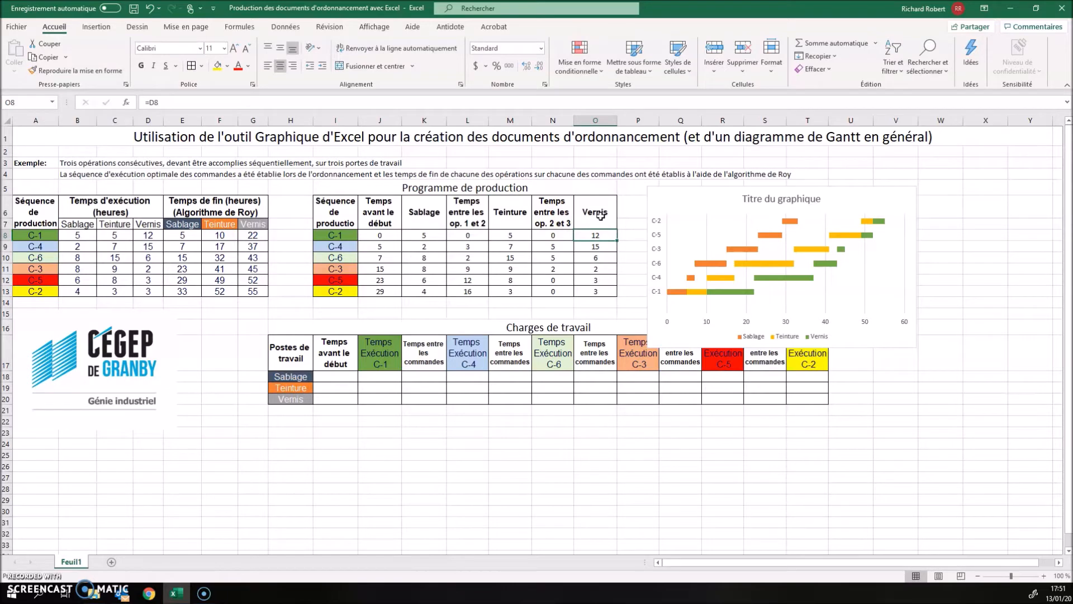
Change the Gantt chart's title to "Programme de production" and deselect the chart
left_click(786, 203)
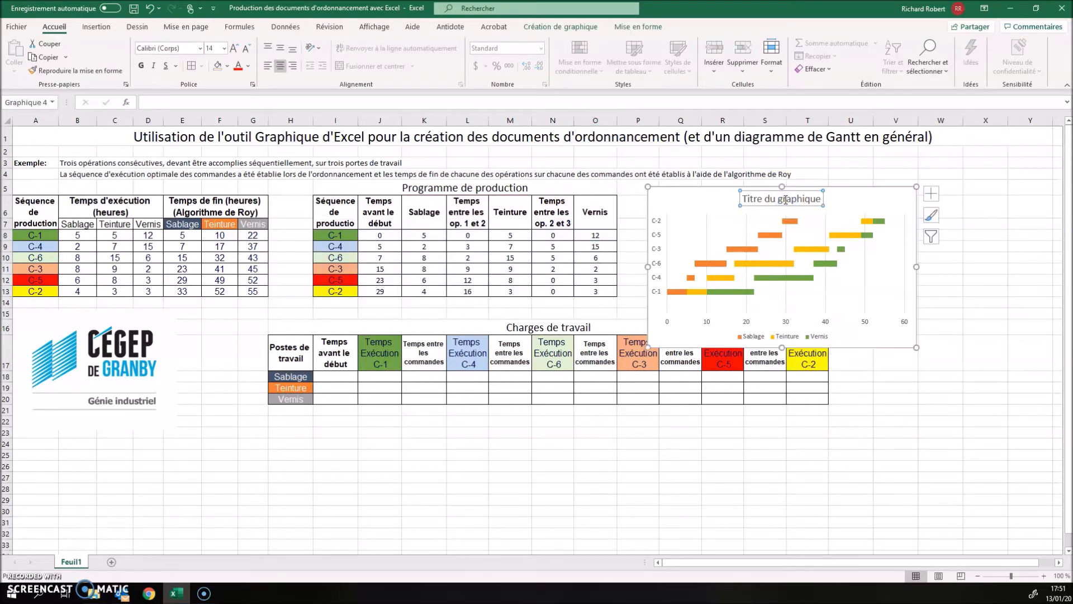
double_click(787, 203)
triple_click(786, 203)
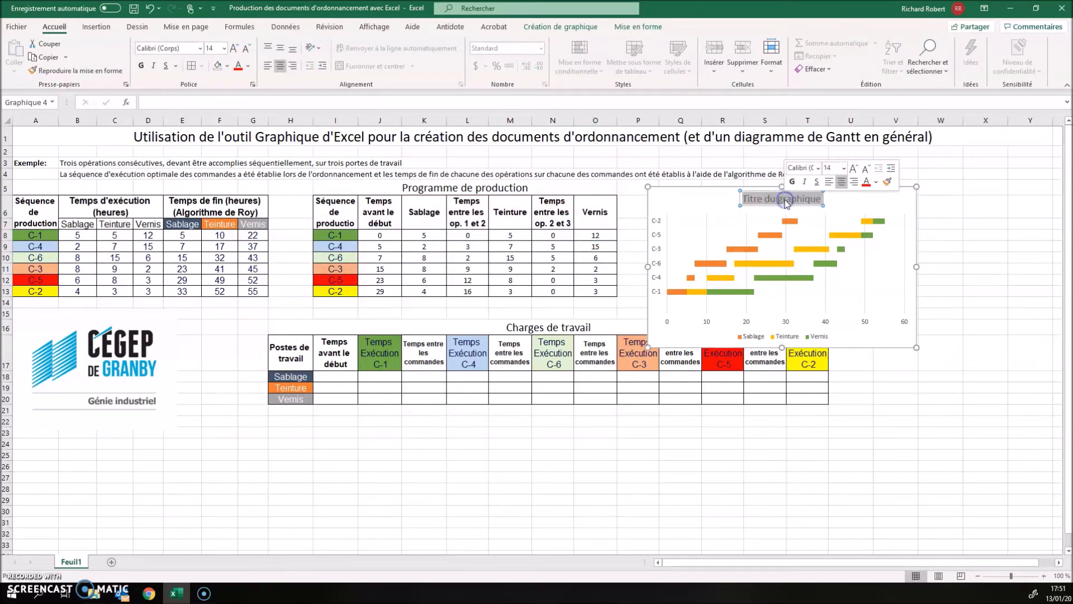
type("Pro")
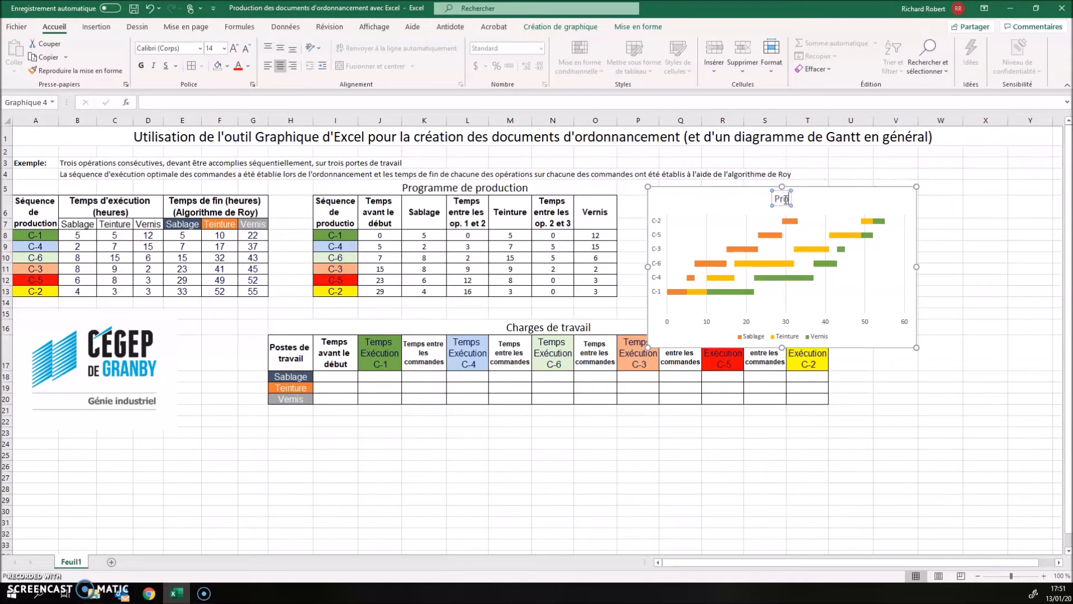
type("gramme de pr")
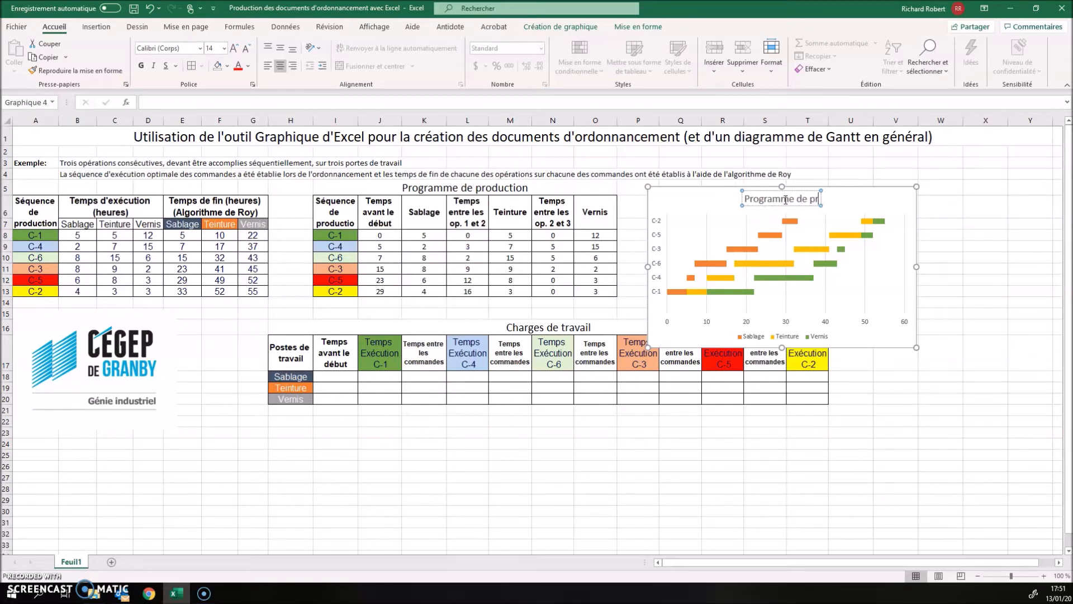
type("oduction")
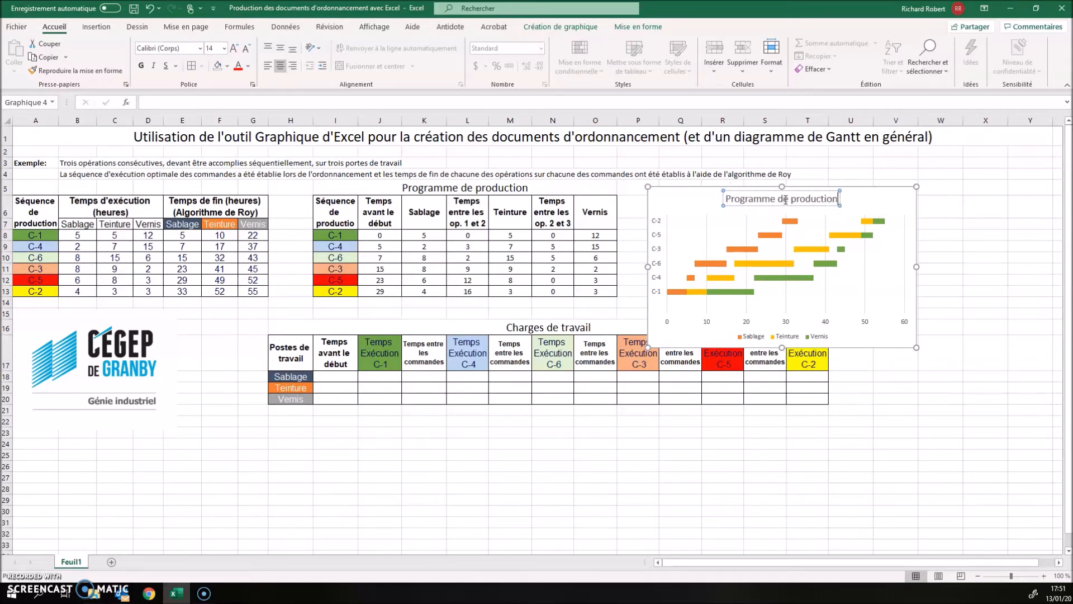
left_click(863, 369)
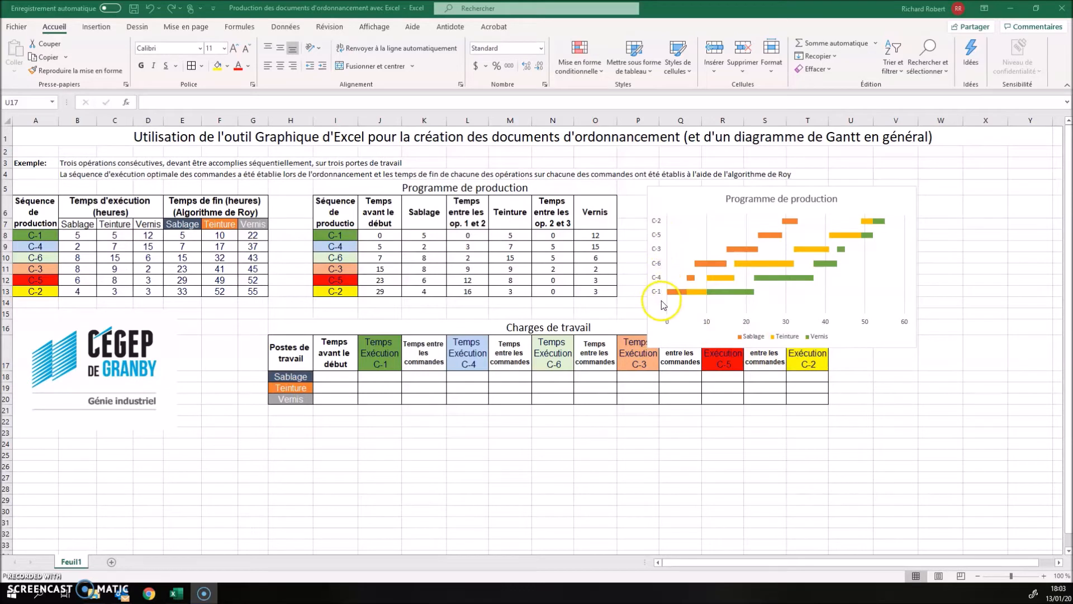
Reverse the order of the categories on the chart's vertical axis of orders C-1 to C-2
left_click(659, 266)
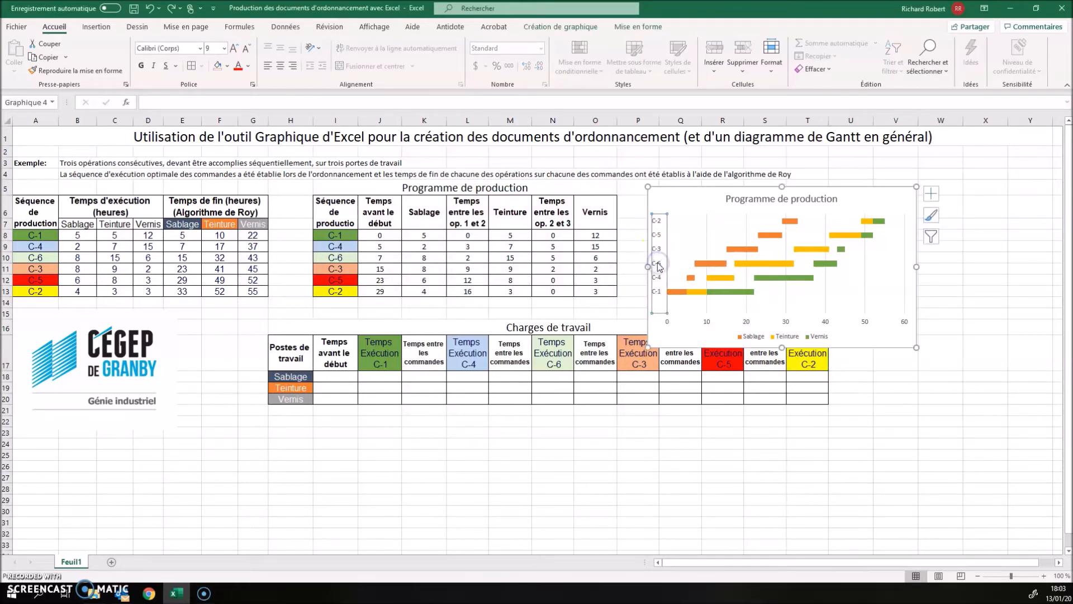
right_click(659, 266)
left_click(696, 419)
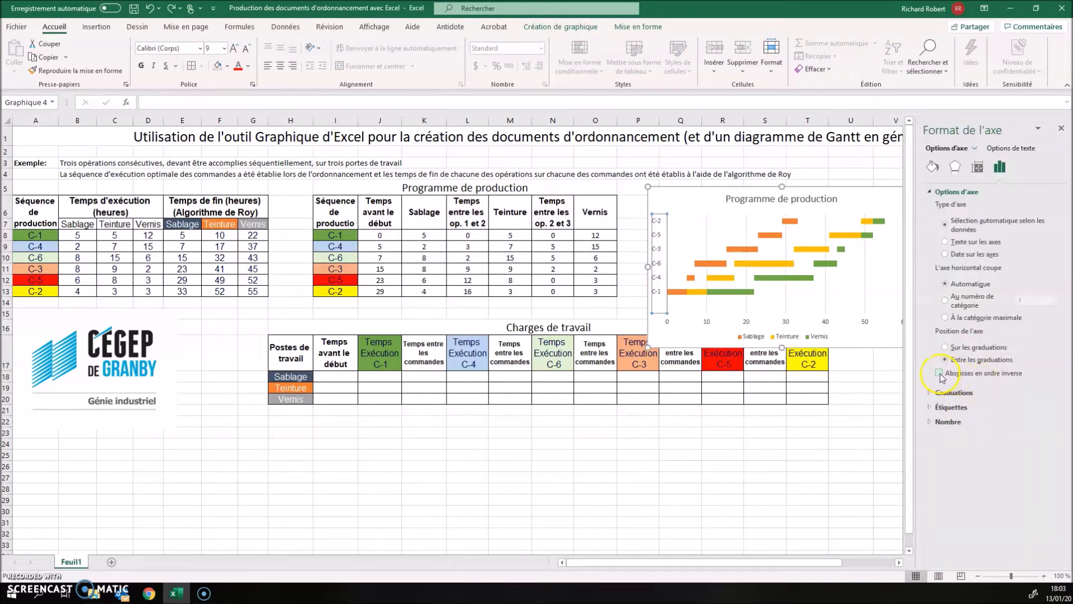
left_click(940, 373)
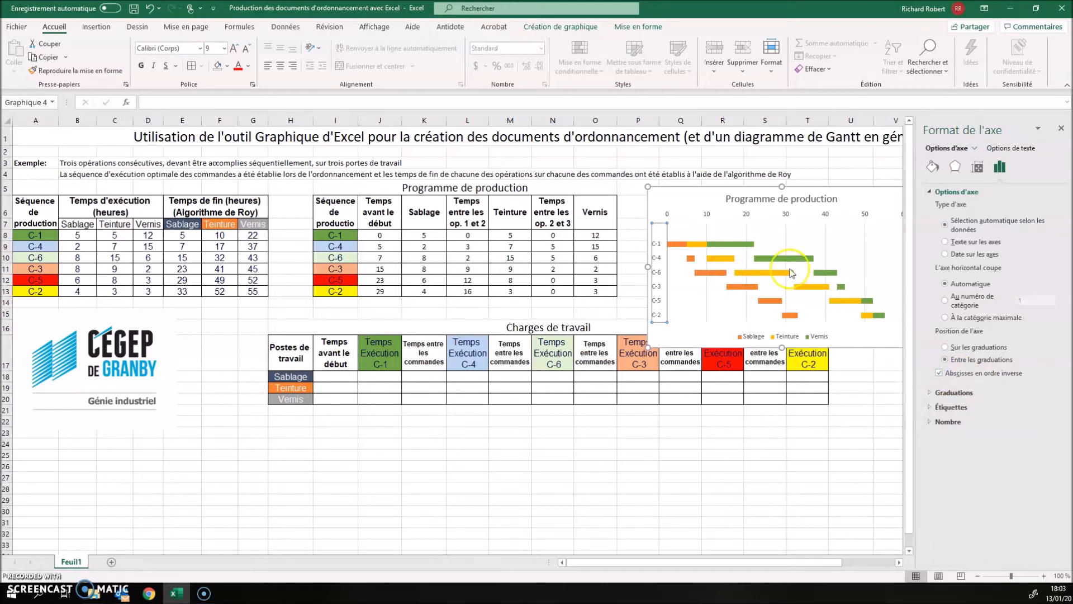
Set the major unit of the chart's horizontal time axis to 2 and close the axis formatting options
left_click(749, 216)
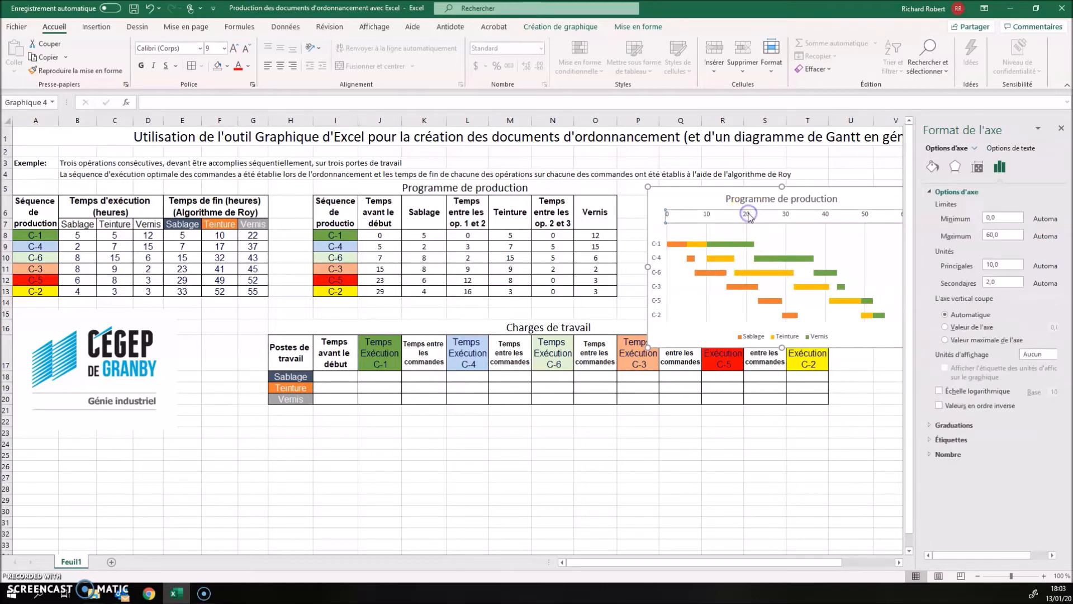
left_click(777, 215)
left_click_drag(1005, 267, 983, 267)
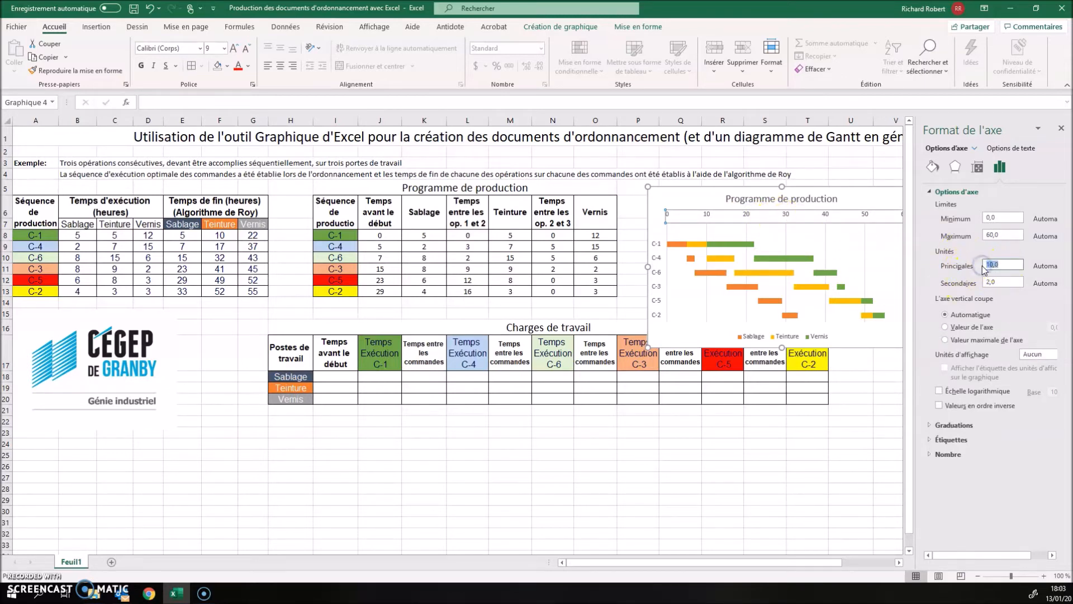
type("2")
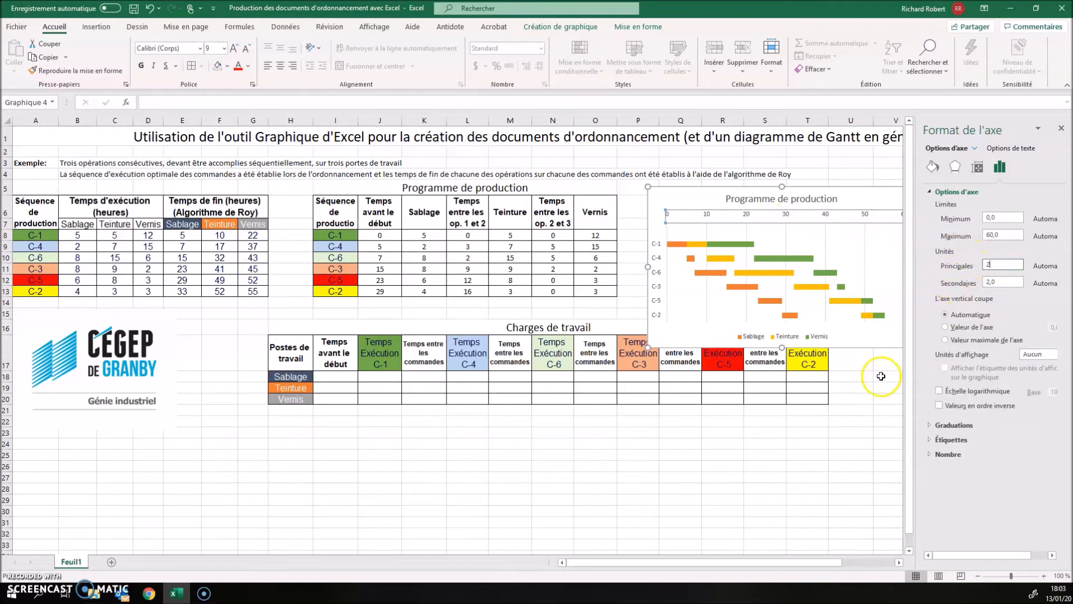
left_click(861, 375)
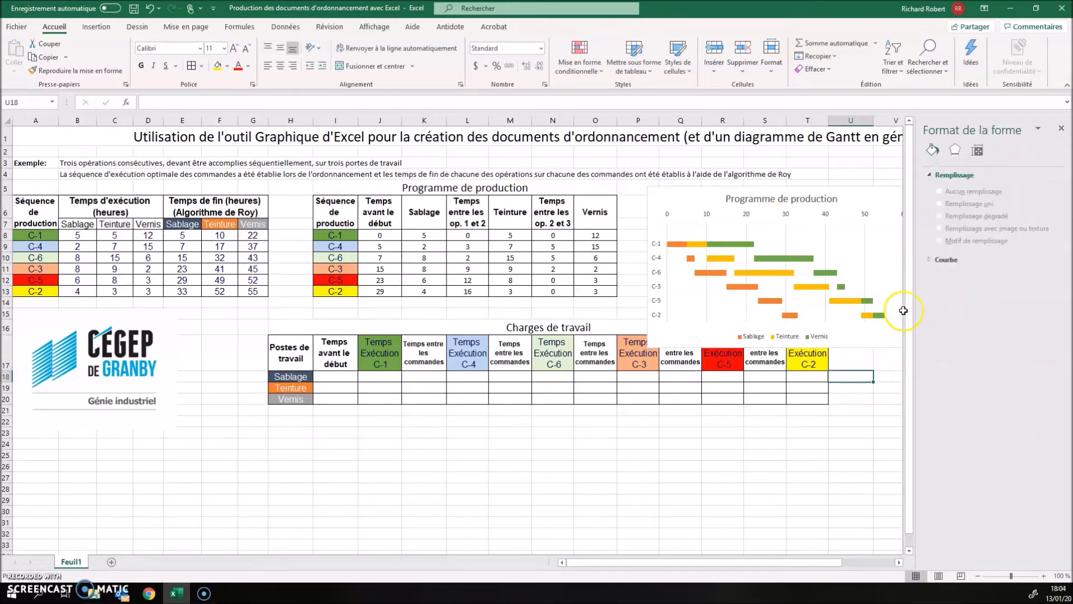
left_click(1063, 129)
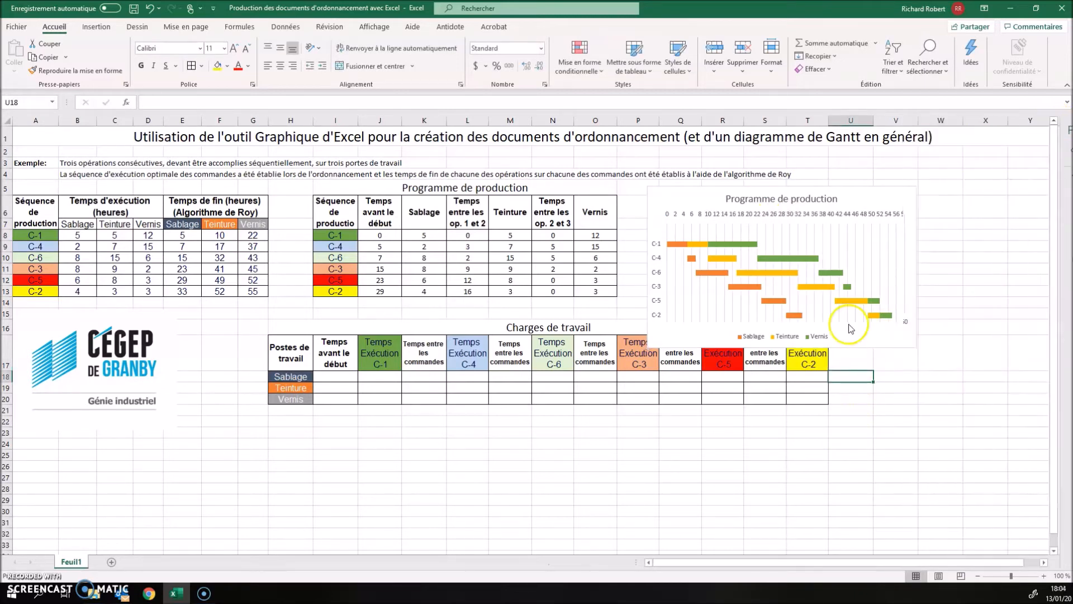
Shorten the chart so it ends above the Charges de travail table, widen it to column Y, and deselect it
left_click(825, 343)
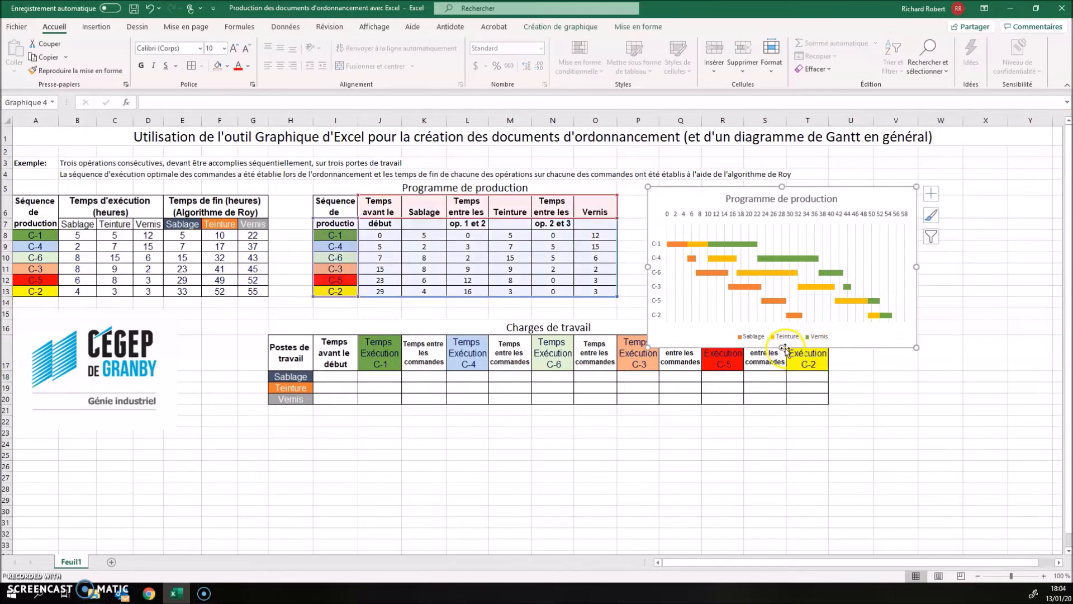
left_click_drag(780, 319, 780, 319)
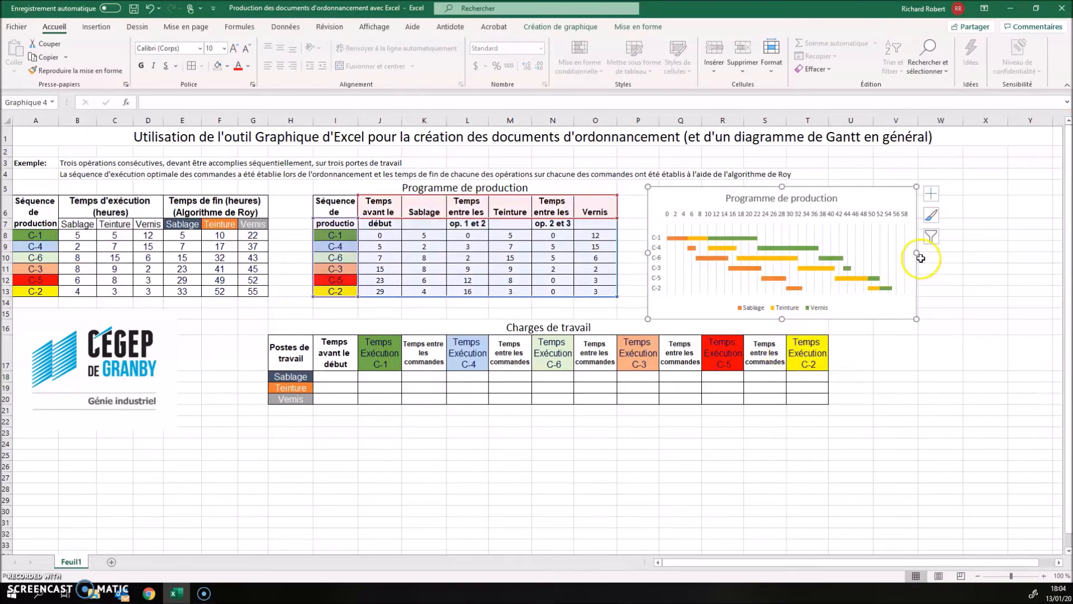
left_click_drag(1052, 248, 1053, 249)
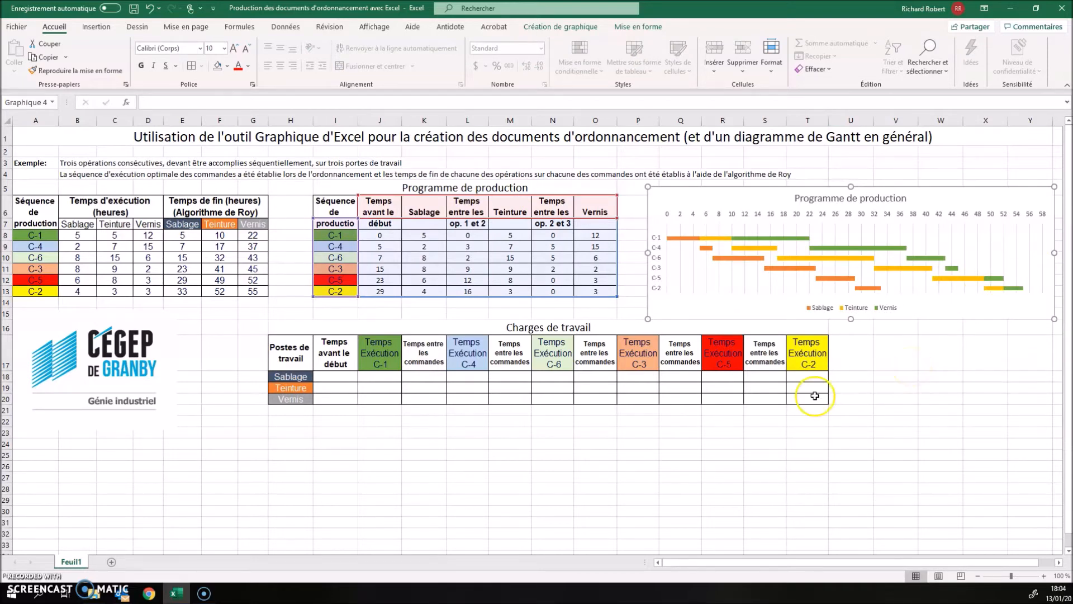
left_click(380, 451)
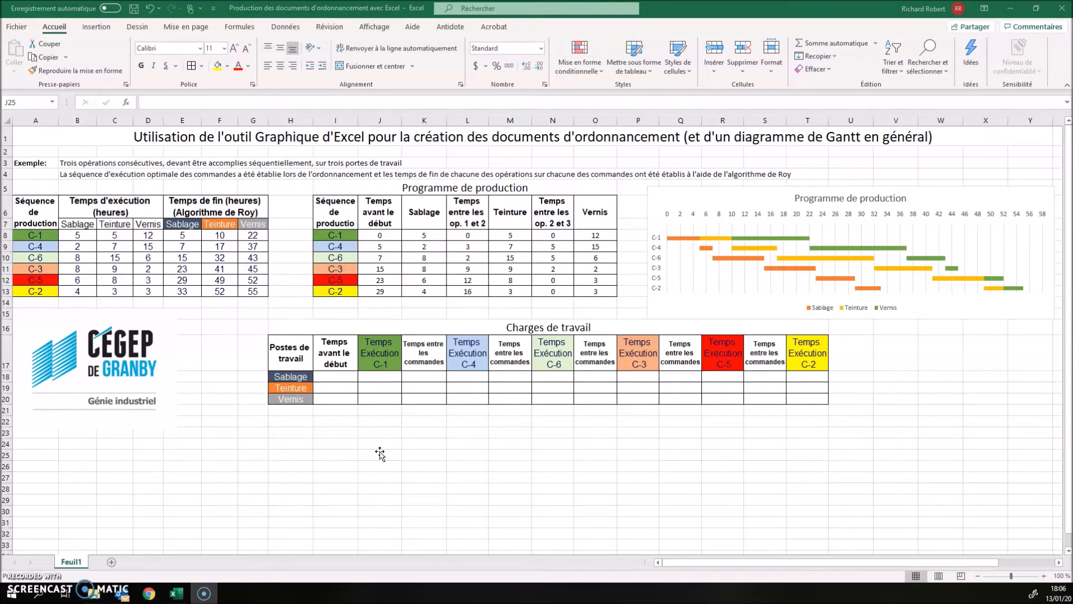
In the Sablage row of Charges de travail, enter 0 in I18 and the C-1 execution time =B8 in J18
left_click(380, 398)
left_click(339, 381)
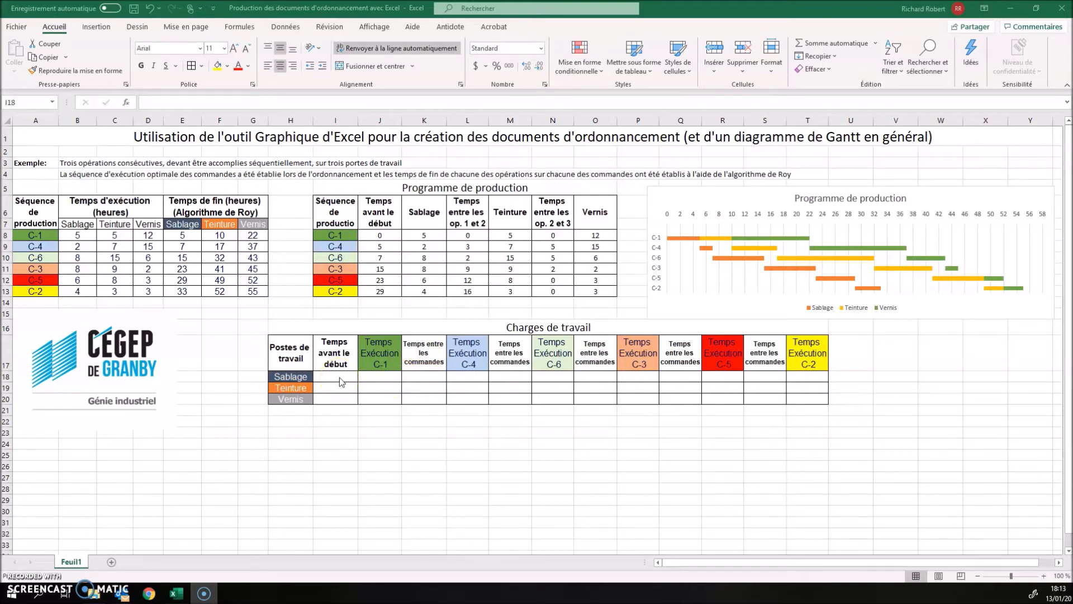
left_click(340, 377)
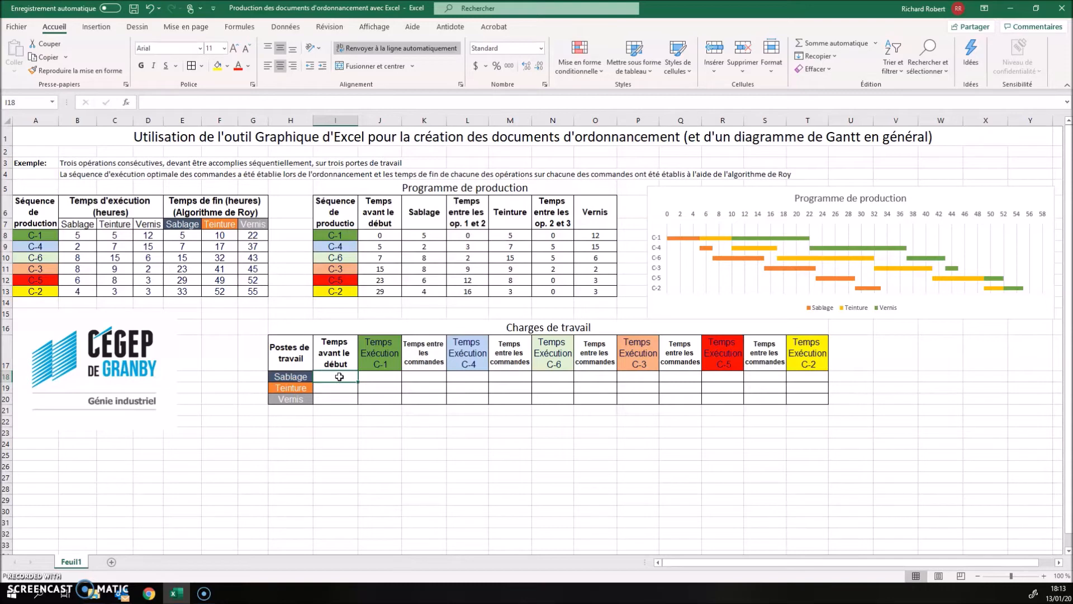
key("Right")
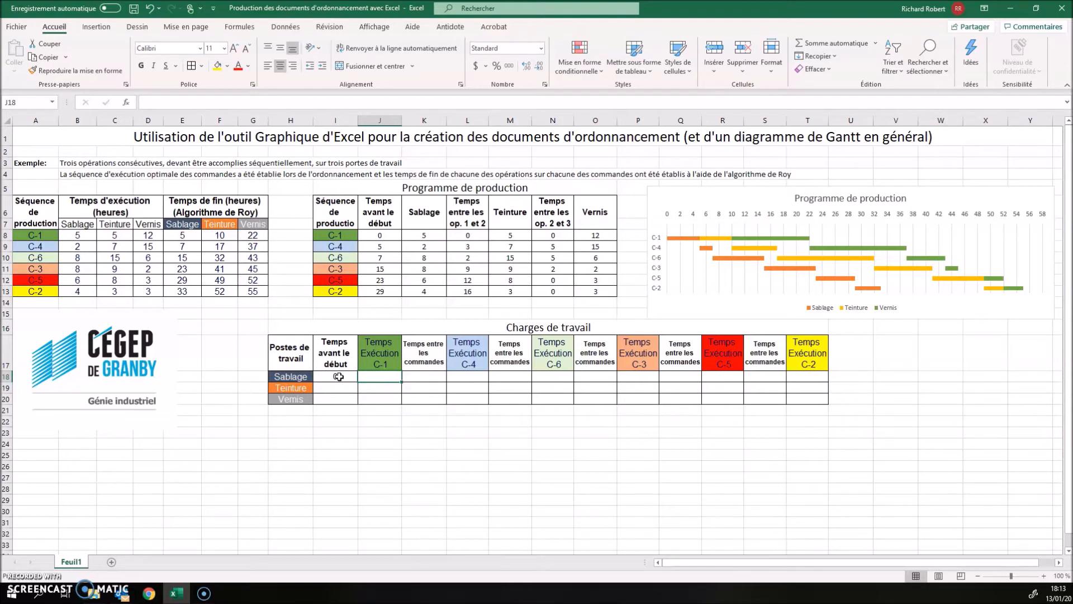
type("=")
left_click(81, 235)
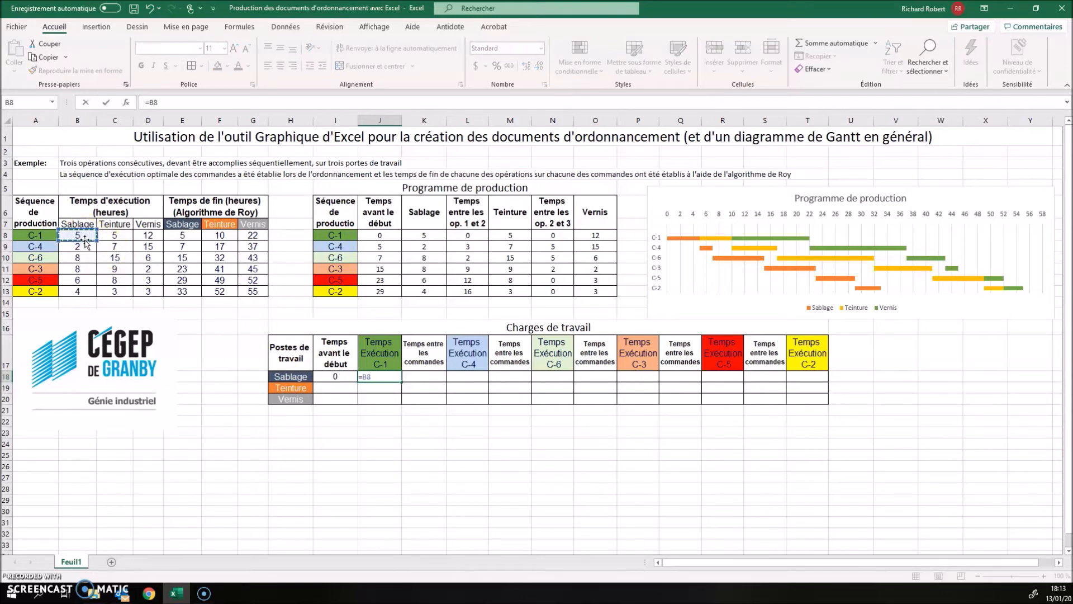
key("Return")
Enter 0 as the Sablage time between orders in K18 and =B9 as the C-4 execution time in L18
left_click(434, 378)
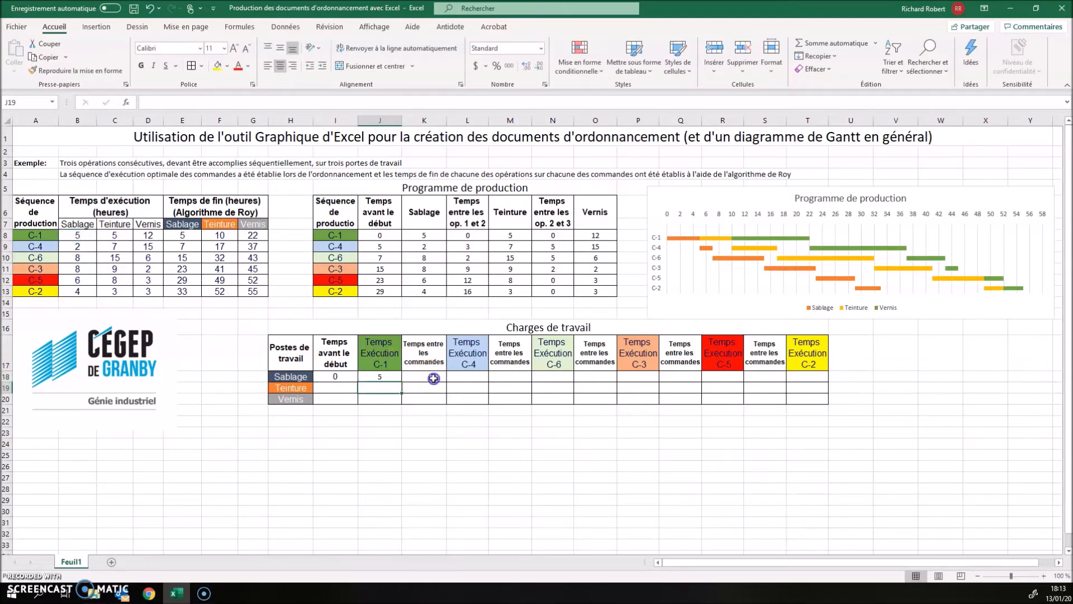
type("0")
left_click(464, 378)
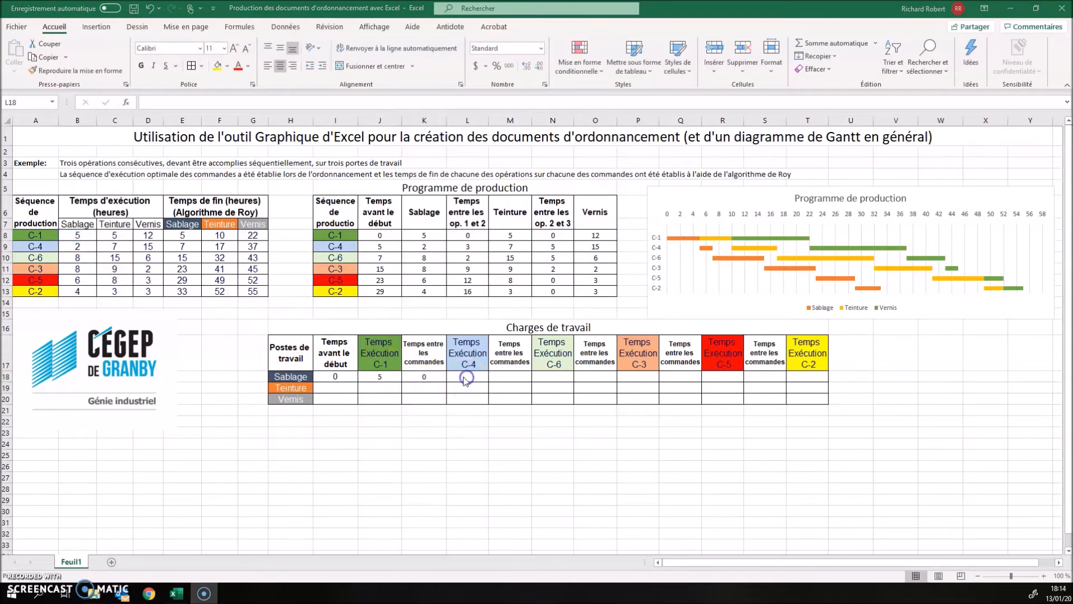
type("=")
left_click(77, 246)
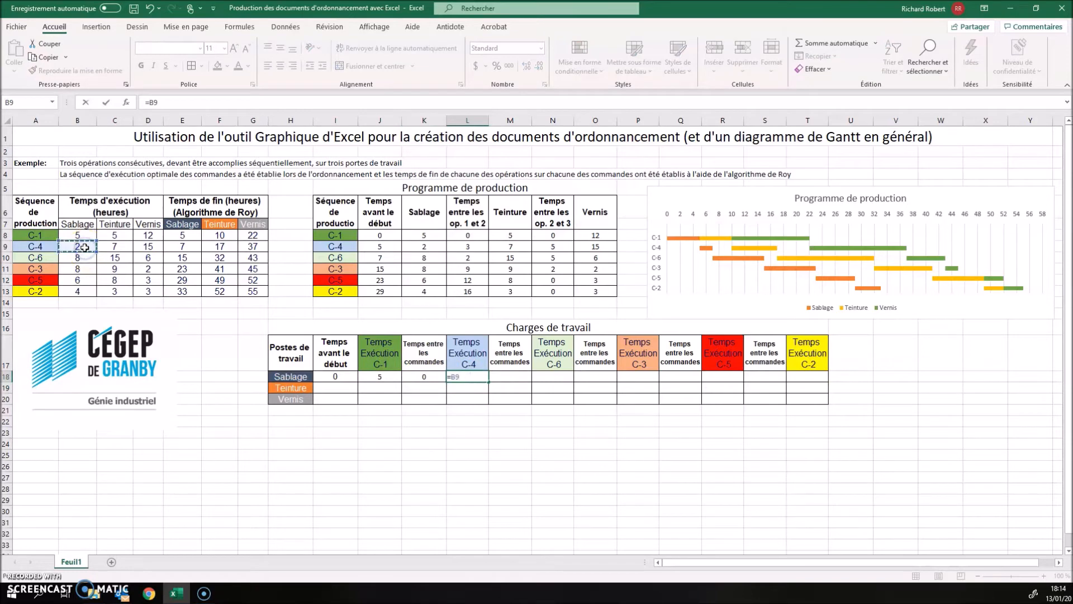
key("Return")
Enter 0 as the Sablage time between orders in M18 and =B10 as the C-6 execution time in N18
left_click(510, 376)
type("0")
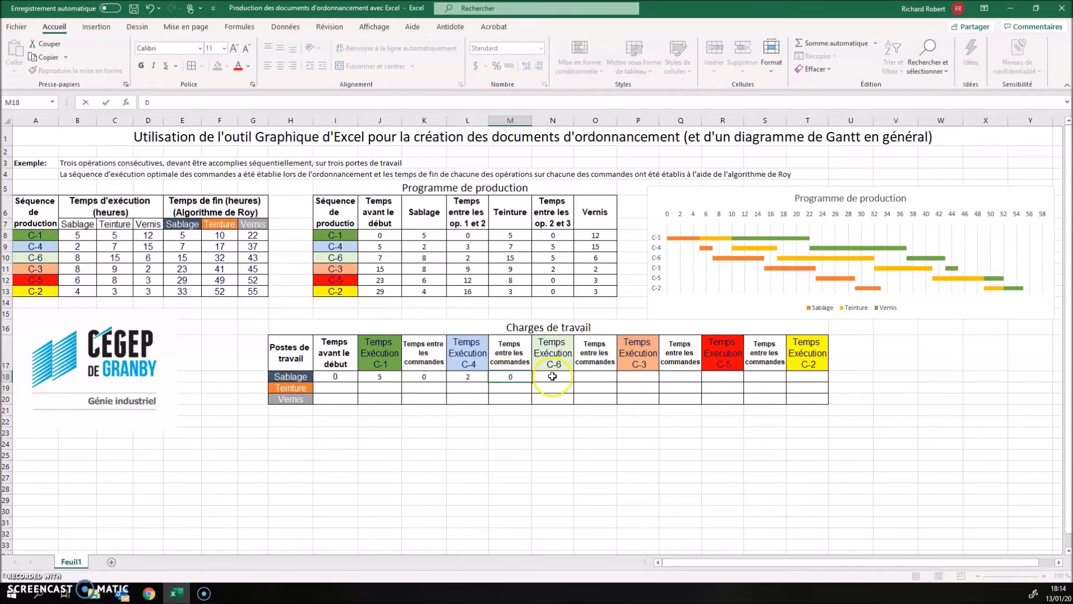
left_click(552, 376)
type("=")
left_click(77, 257)
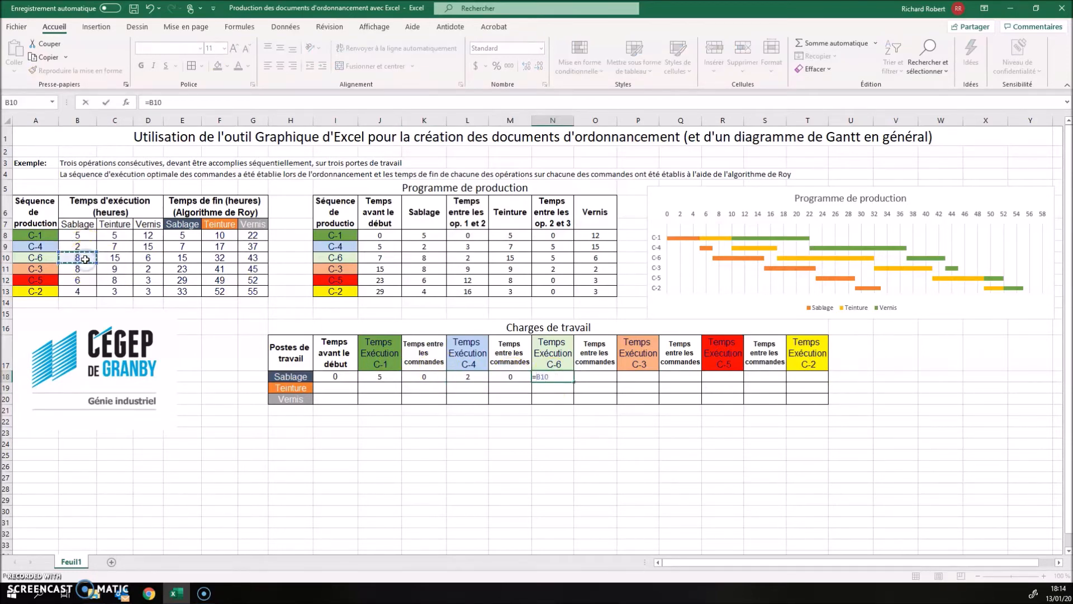
key("Return")
Enter 0 as the Sablage time between orders in O18 and =B11 as the C-3 execution time in P18
left_click(590, 378)
type("0")
left_click(638, 376)
type("=")
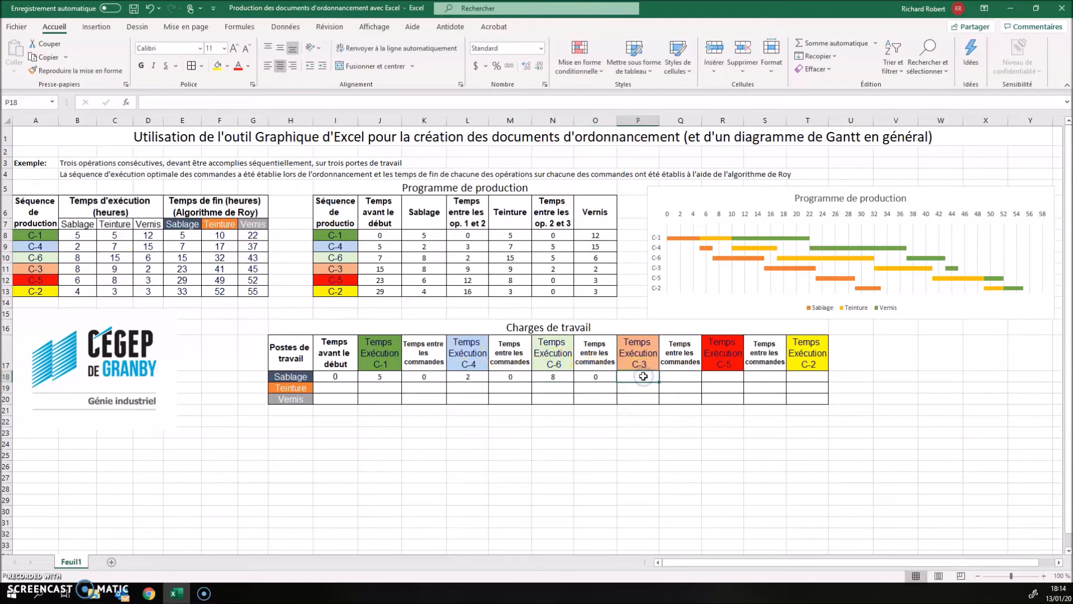
left_click(82, 269)
key("Return")
Enter 0 as the Sablage time between orders in Q18 and =B12 as the C-5 execution time in R18
left_click(679, 376)
type("0")
left_click(720, 378)
type("=")
left_click(77, 279)
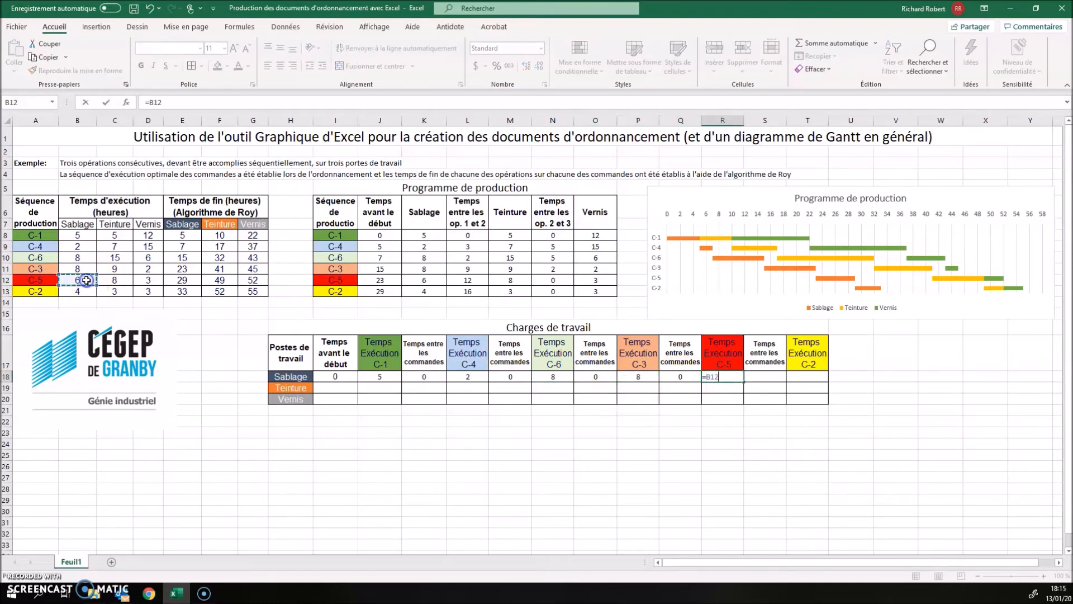
key("Return")
Enter 0 as the Sablage time between orders in S18 and =B13 as the C-2 execution time in T18
left_click(762, 385)
type("0")
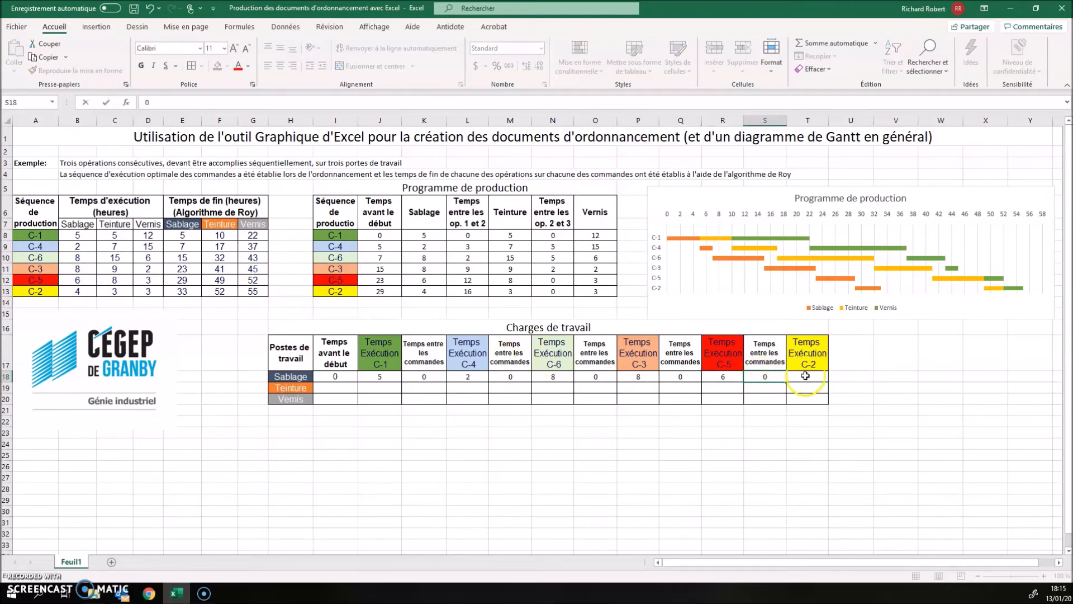
left_click(807, 376)
type("=")
left_click(83, 292)
key("Return")
Calculate Teinture's time before start in I19 with the formula =I18+J18
left_click(342, 393)
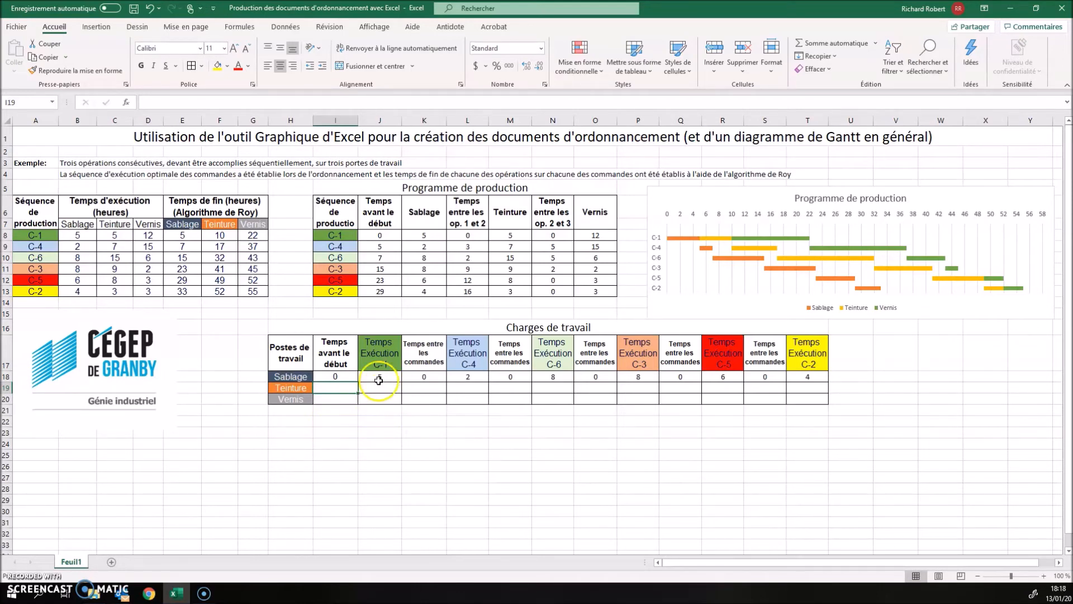
type("=")
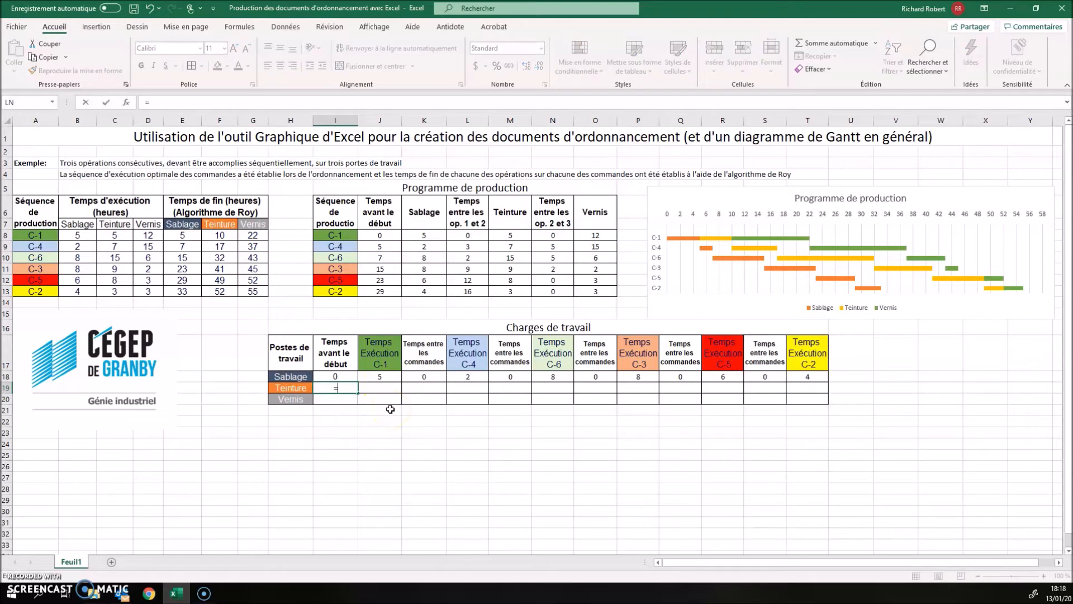
key("Up")
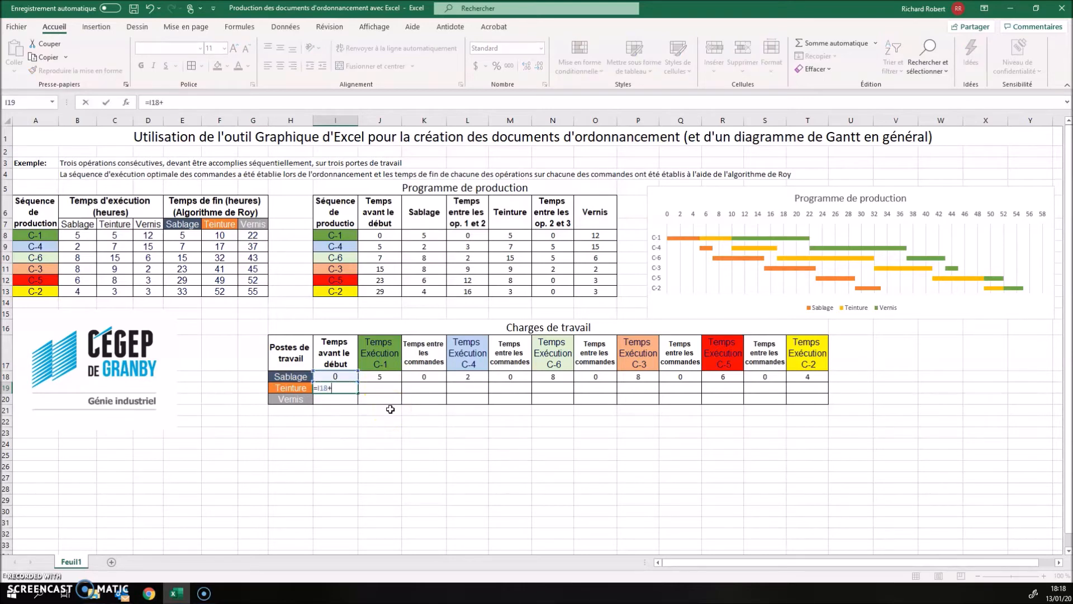
type("+")
left_click(390, 376)
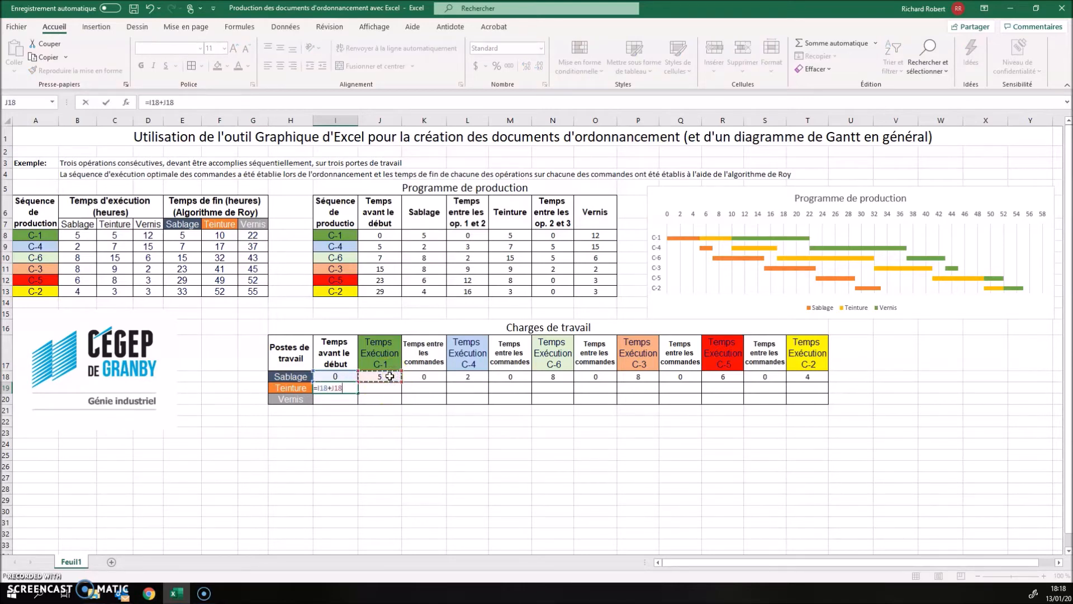
key("Return")
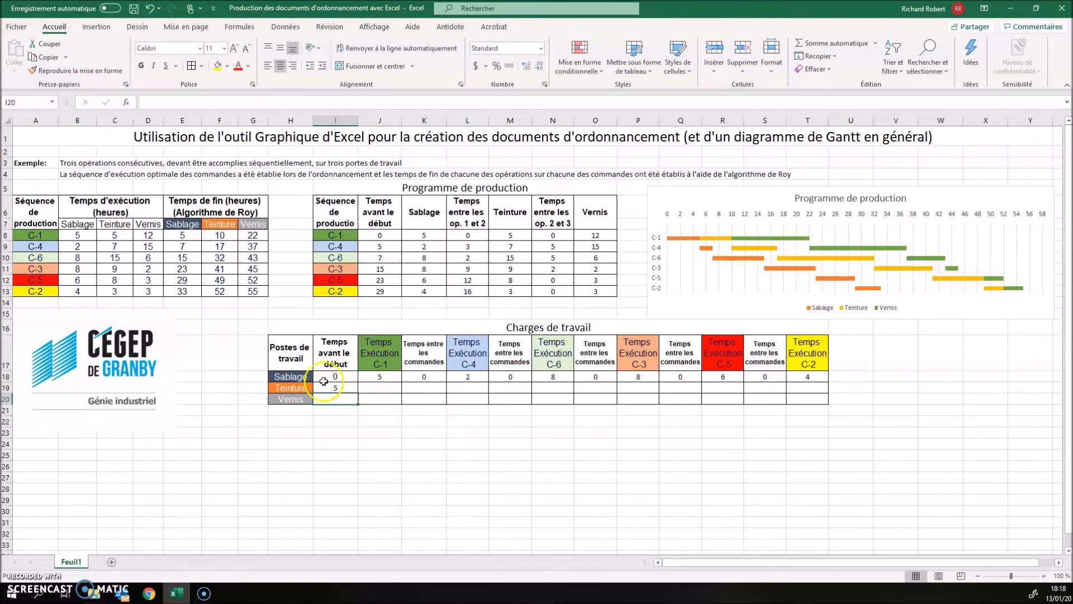
Enter =C8 in J19 as the C-1 execution time at the Teinture workstation
left_click(386, 388)
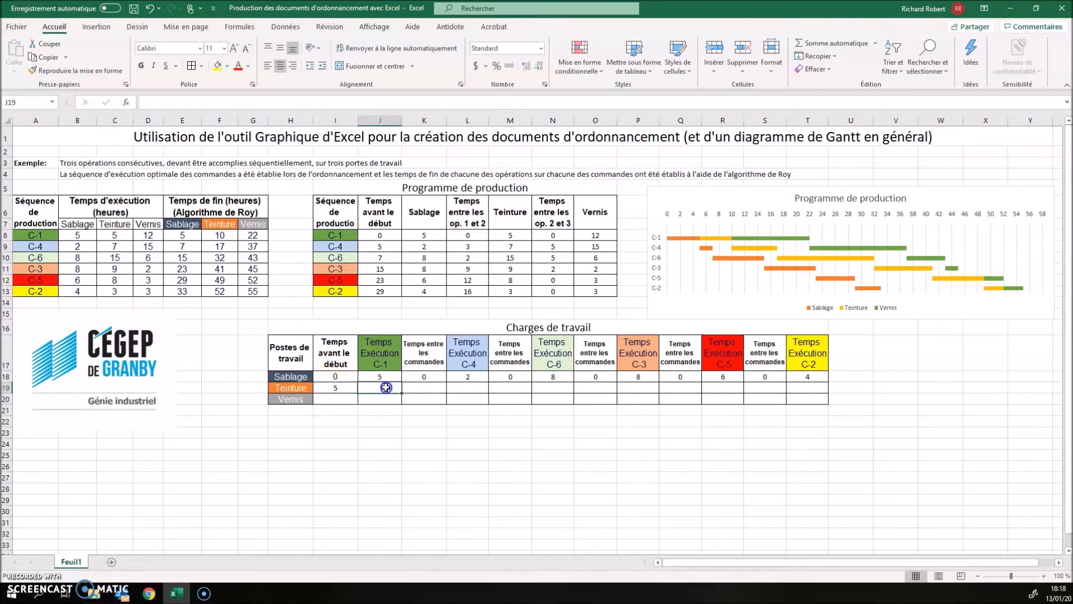
type("=")
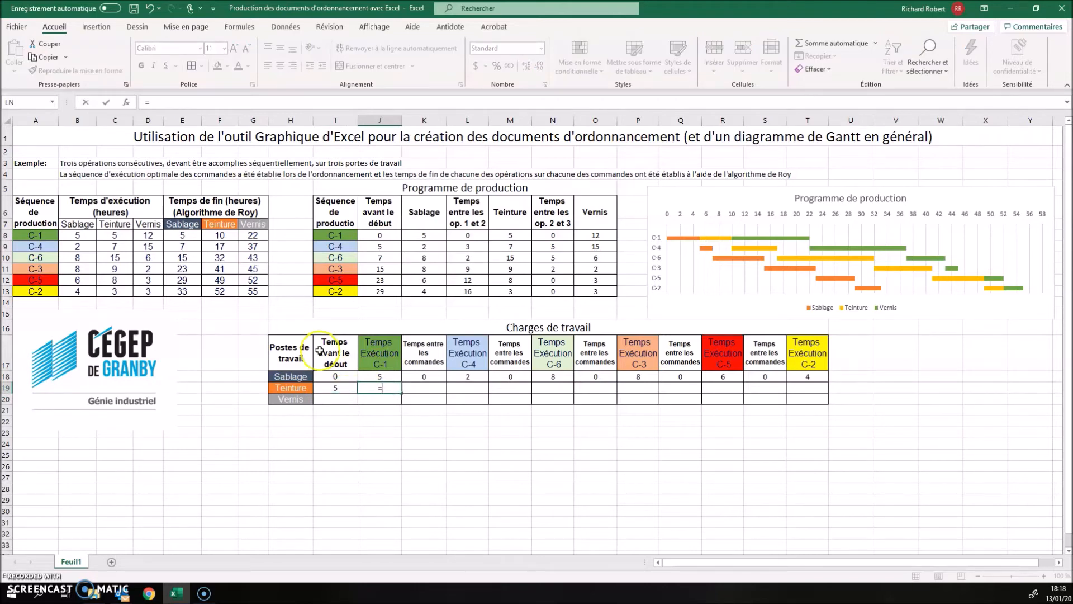
left_click(115, 234)
key("Return")
Calculate Teinture's time between orders C-1 and C-4 in K19 with the formula =MAX(E9-F8;0)
left_click(428, 392)
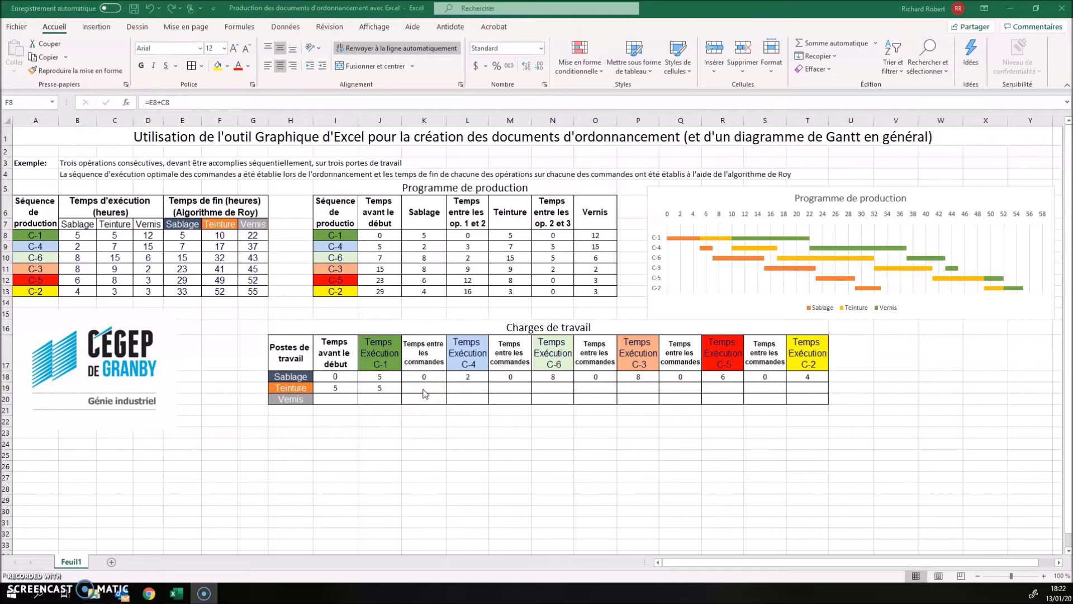
left_click(397, 390)
left_click(415, 393)
left_click(224, 234)
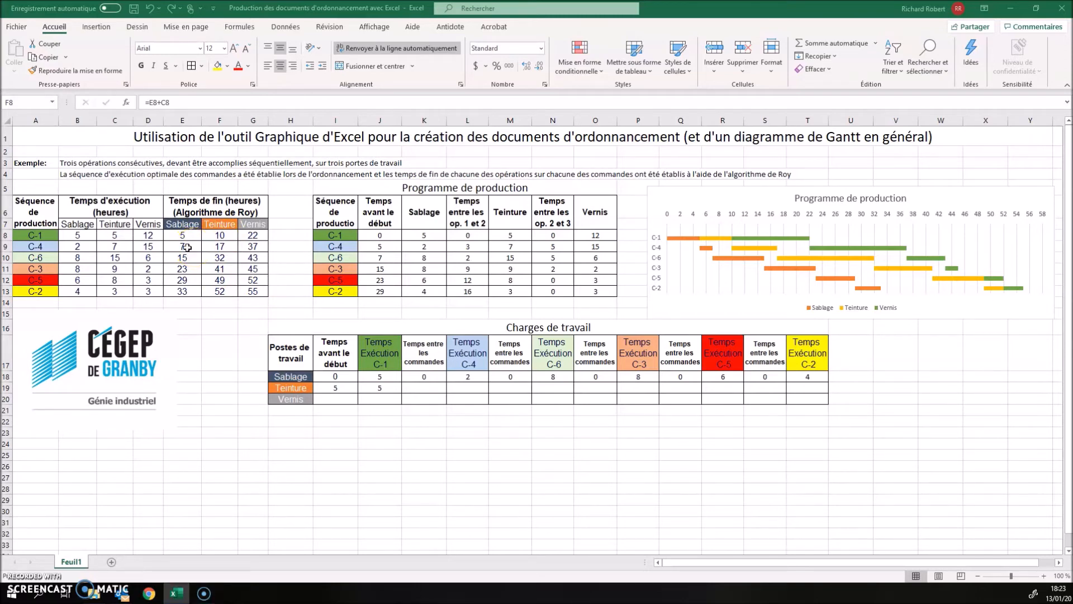
left_click(187, 247)
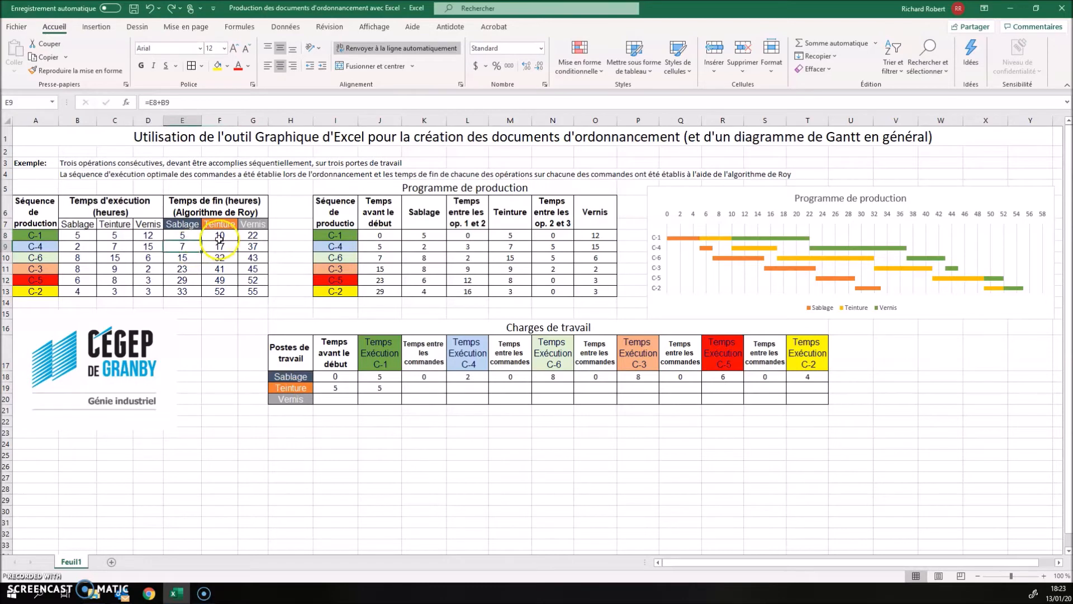
left_click(220, 236)
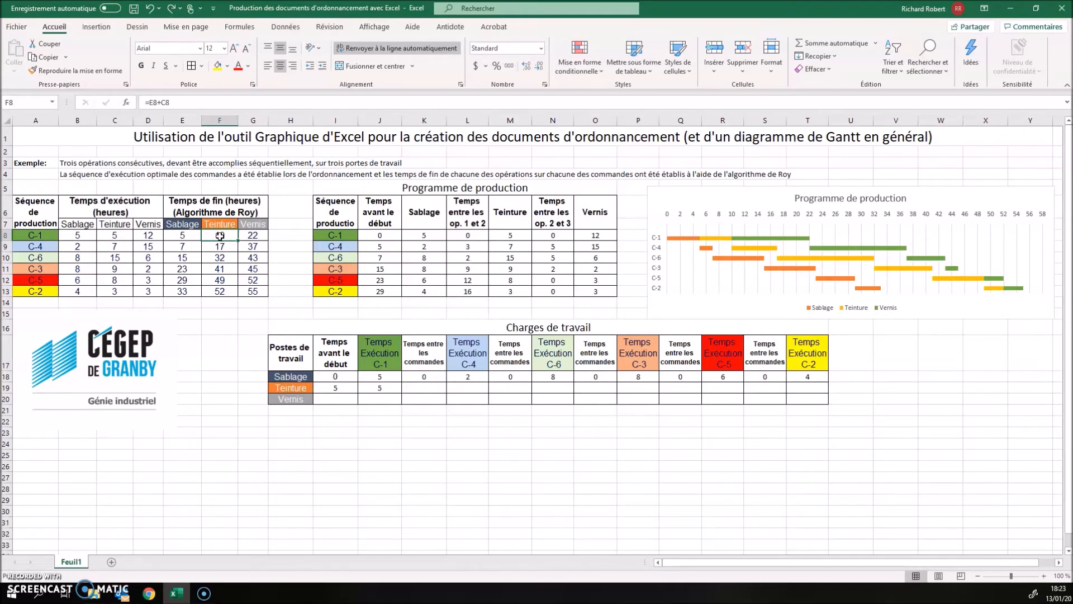
left_click(433, 388)
type("=")
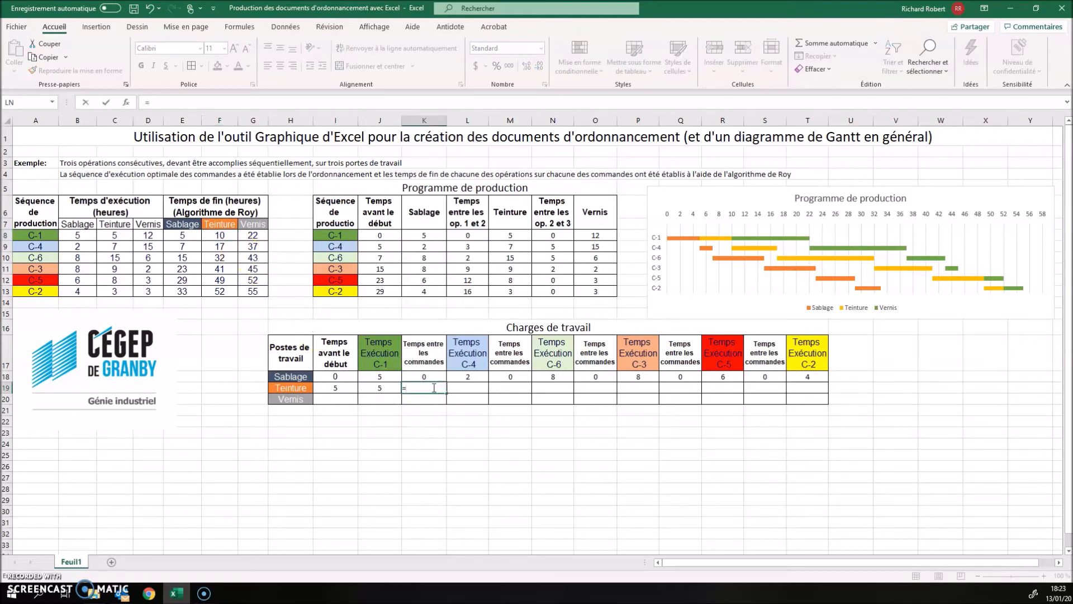
type("max(")
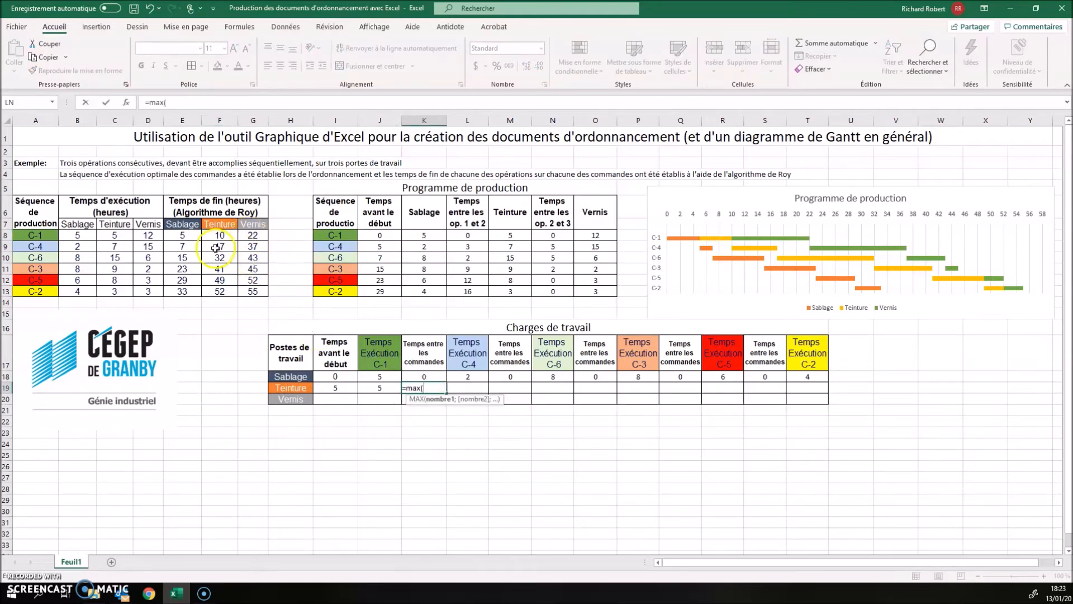
left_click(188, 248)
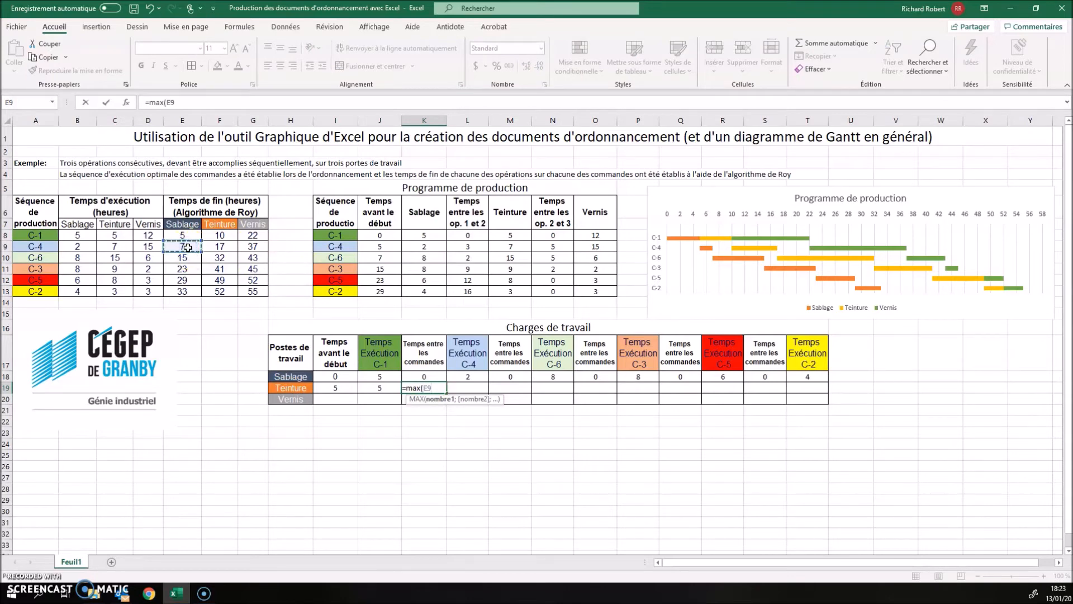
type("-")
left_click(222, 236)
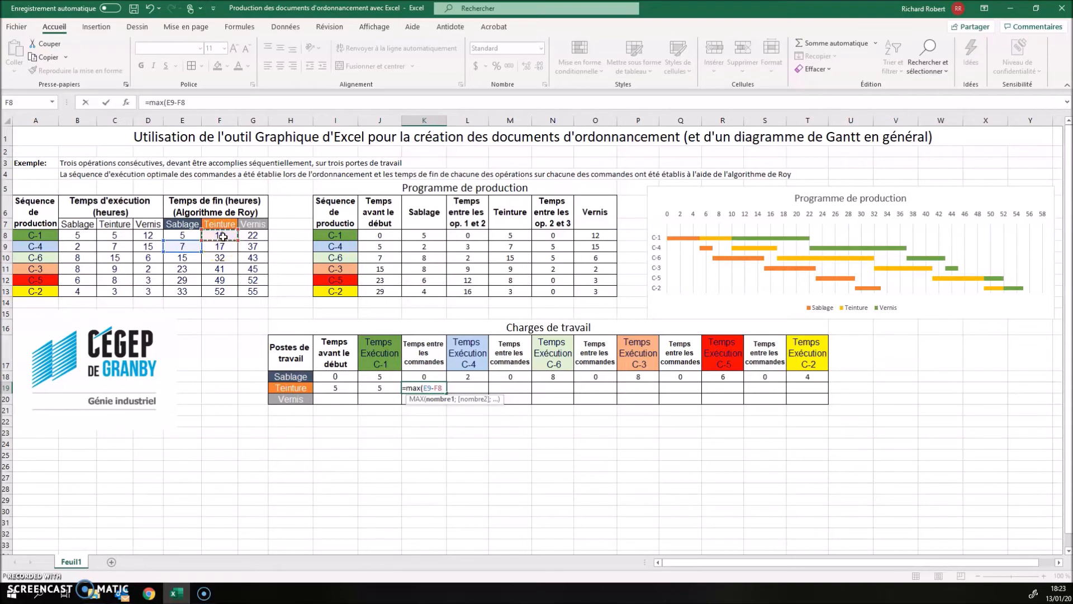
type(";")
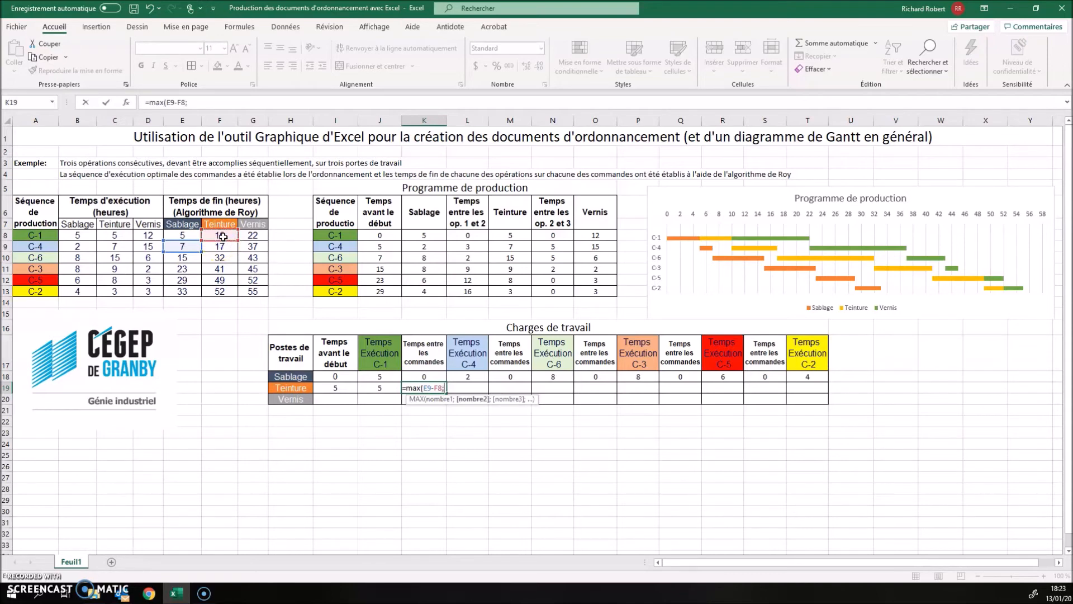
type("0)")
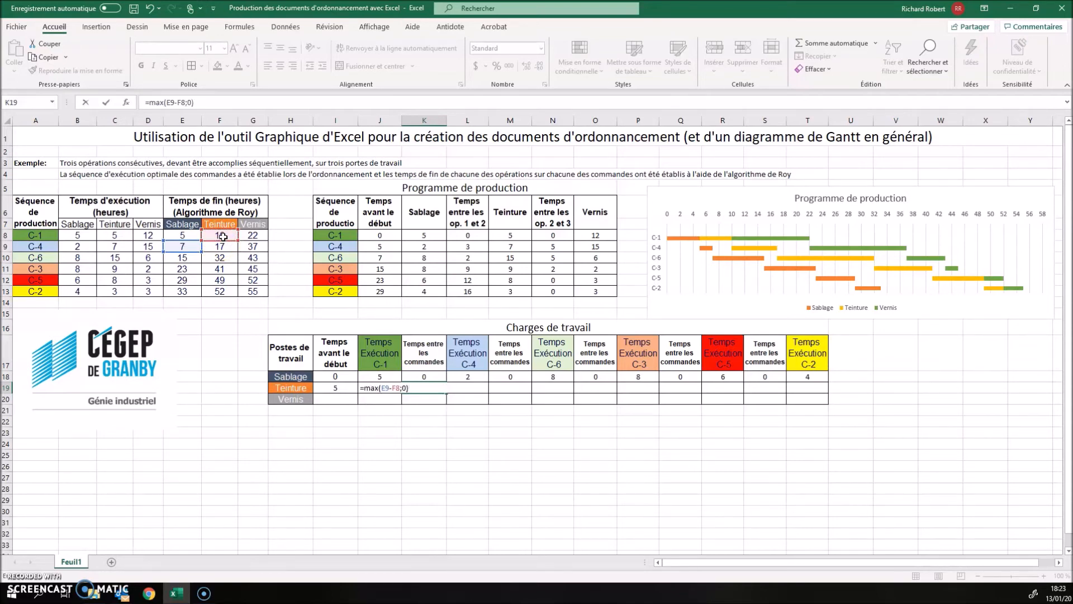
key("Return")
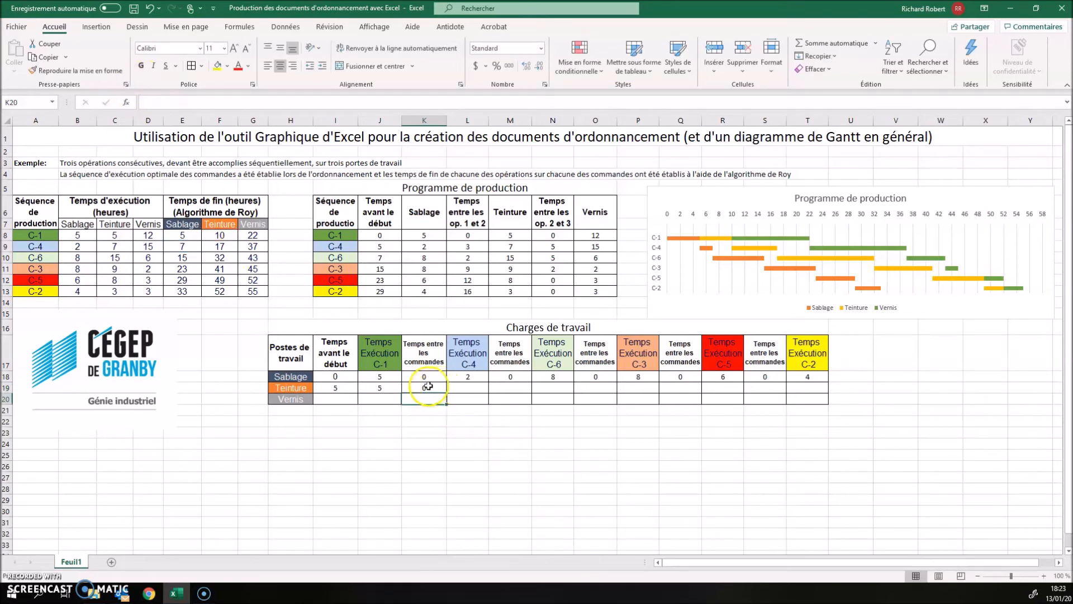
Enter =C9 in L19 as the C-4 execution time at the Teinture workstation
left_click(479, 388)
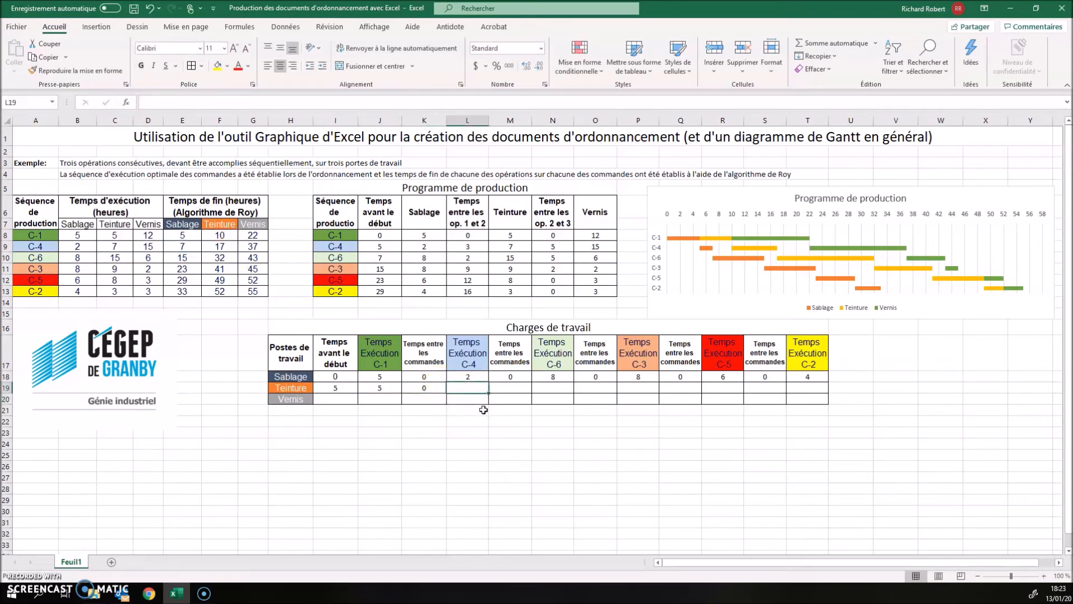
type("=")
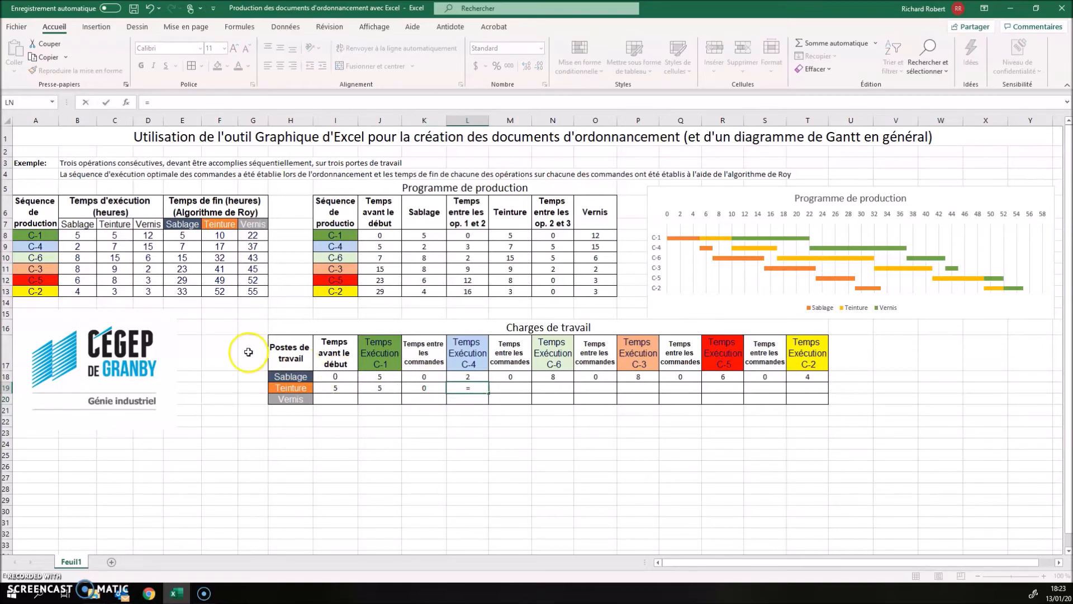
left_click(118, 247)
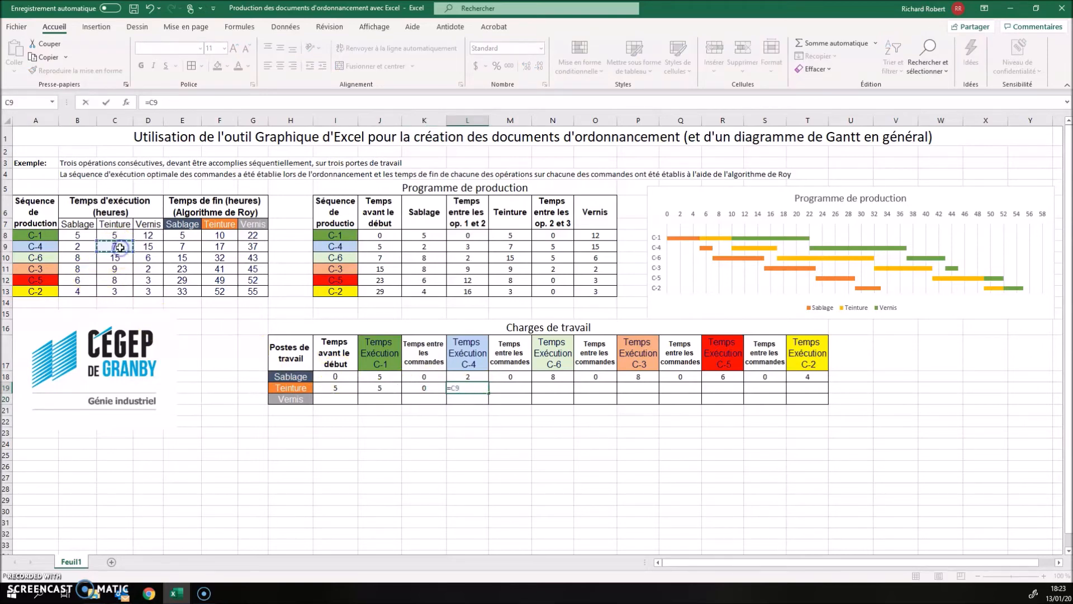
key("Return")
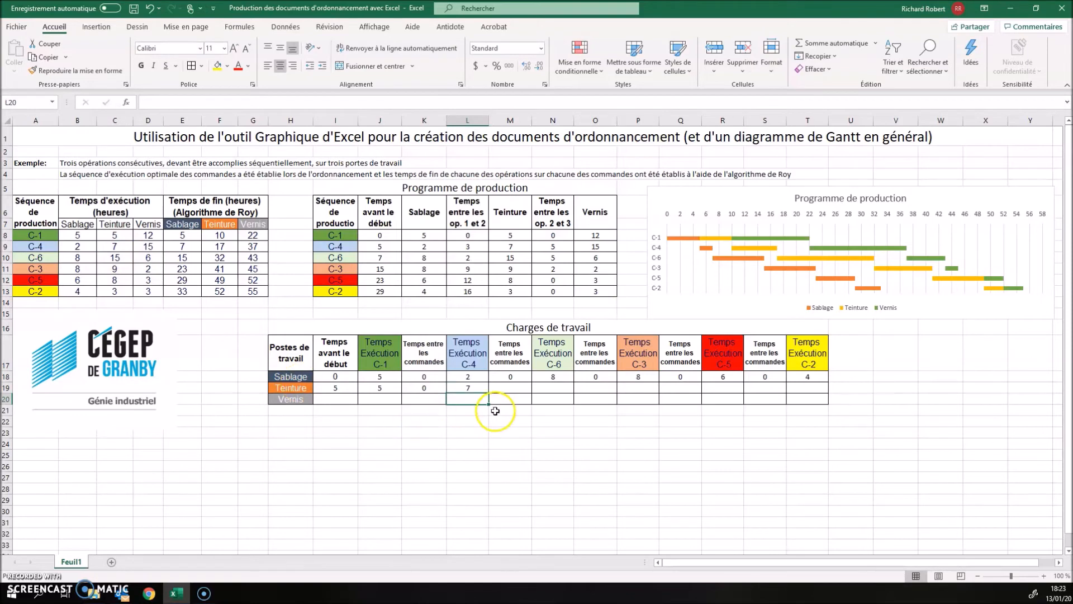
Enter =MAX(E10-F9;0) as the Teinture time between orders in M19 and =C10 as the C-6 execution time in N19
left_click(519, 388)
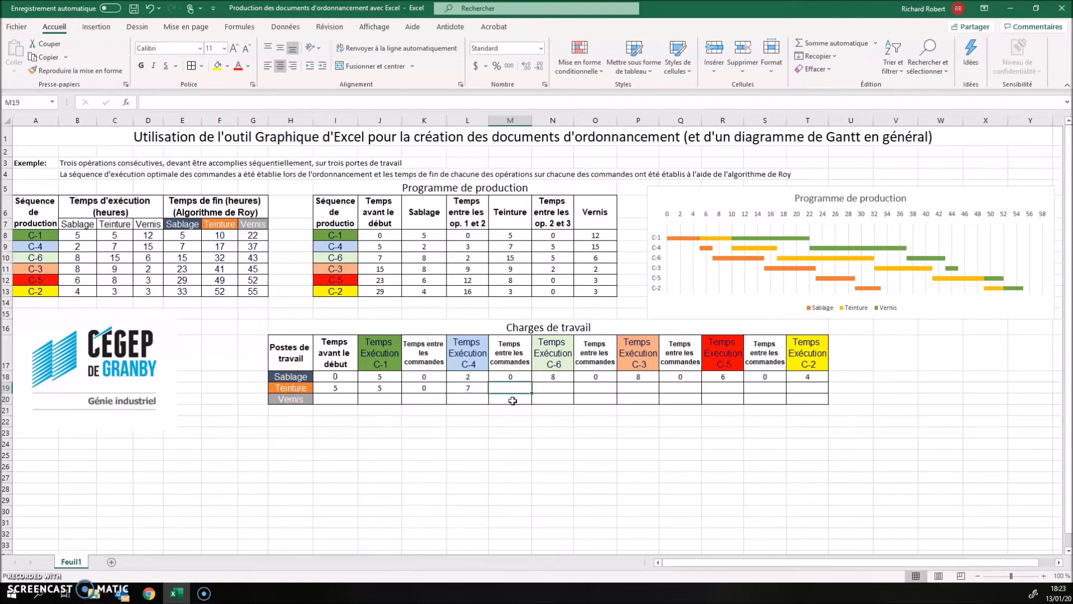
type("=max")
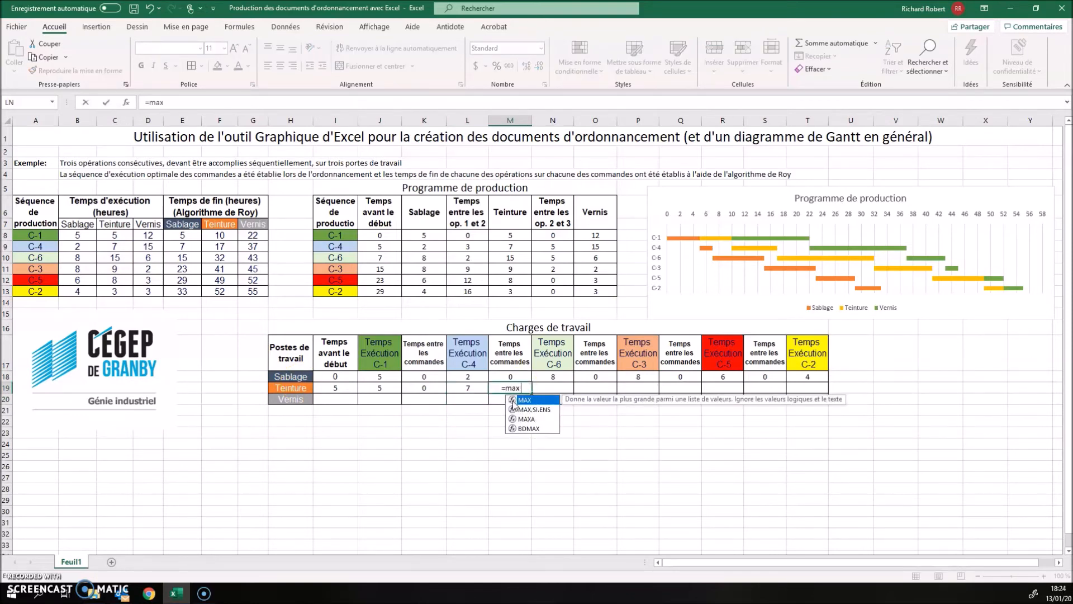
type("(")
left_click(190, 255)
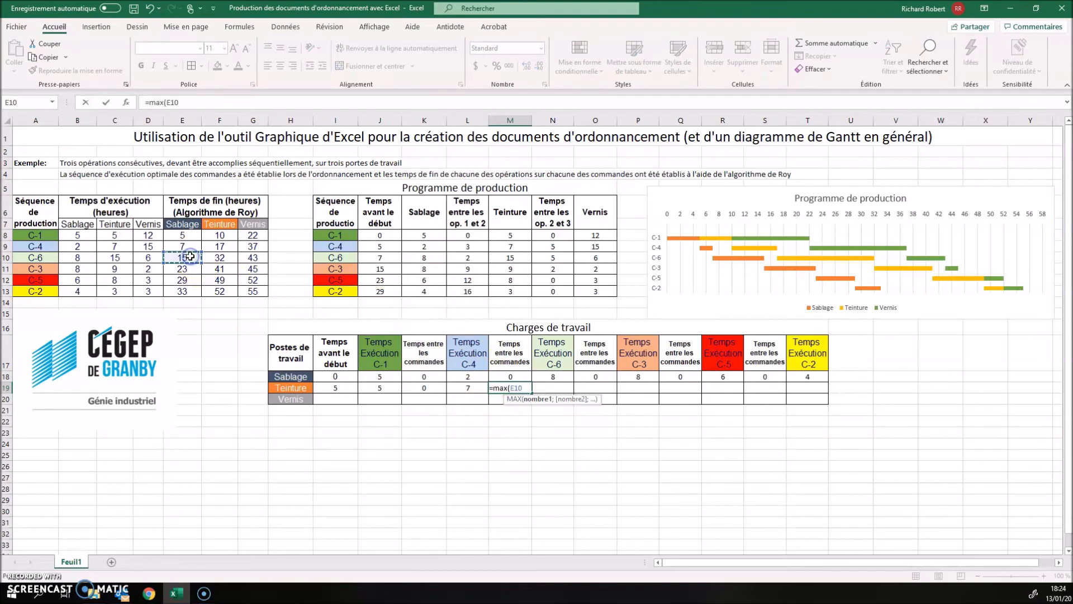
type("-")
left_click(225, 246)
type(";0)")
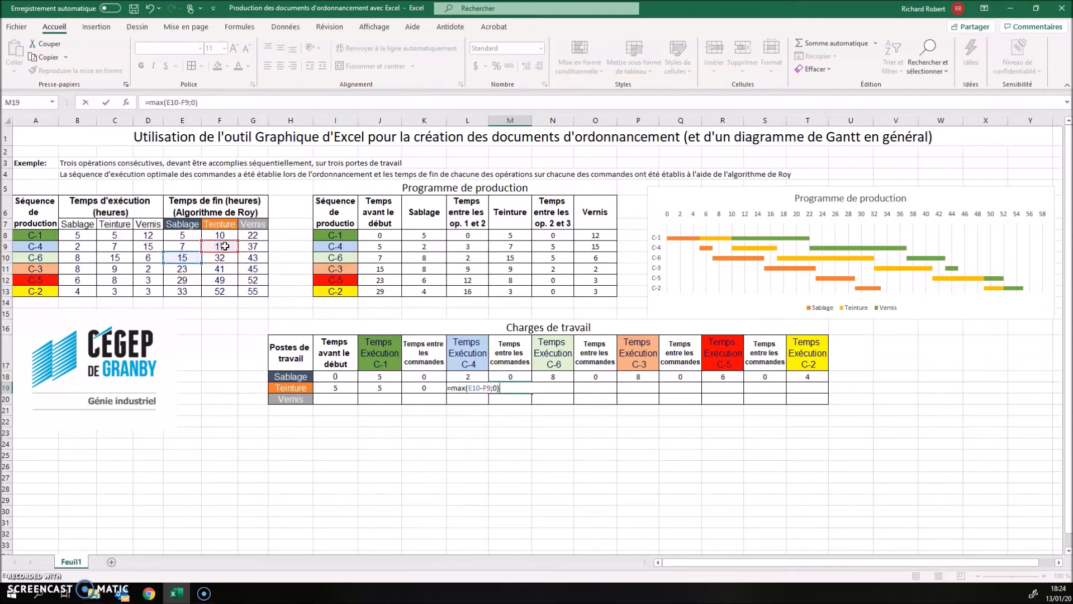
key("Tab")
type("=")
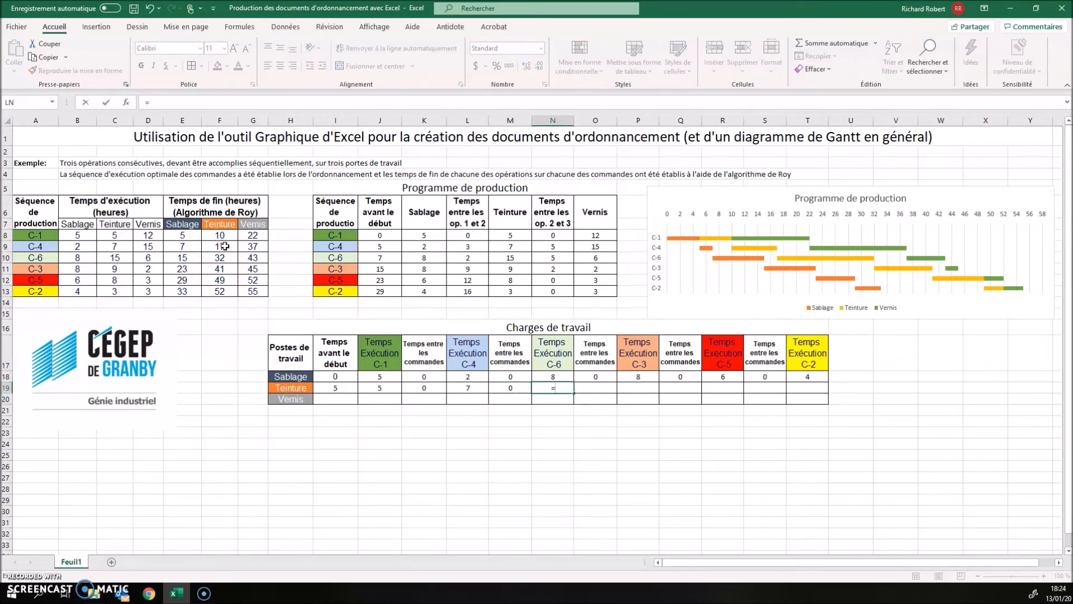
left_click(116, 256)
key("Tab")
Enter =MAX(E11-F10;0) as the Teinture time between orders in O19 and =C11 as the C-3 execution time in P19
type("=max(")
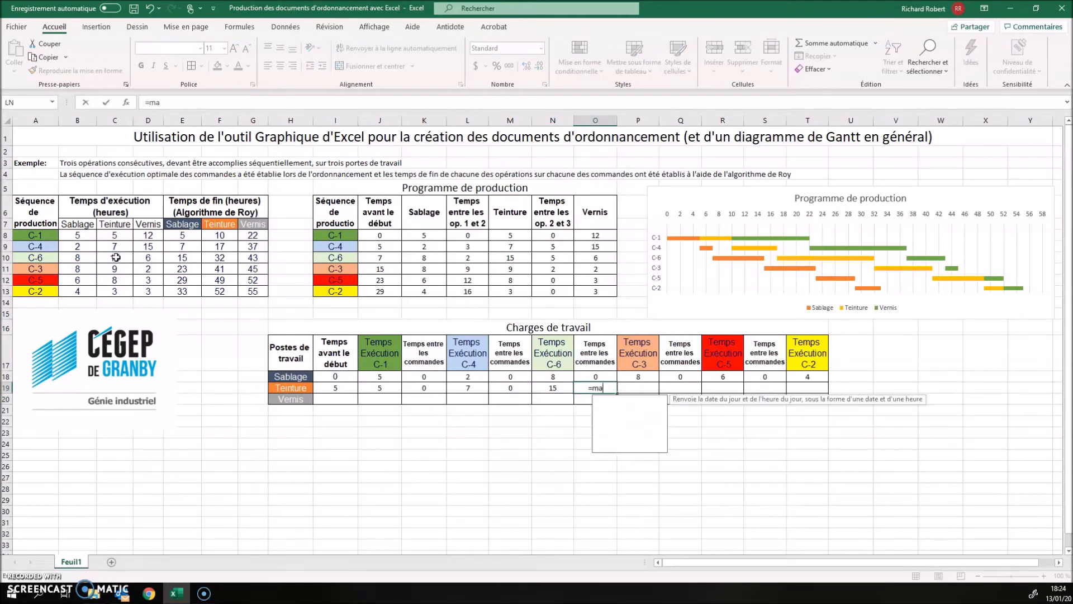
left_click(194, 271)
type("-")
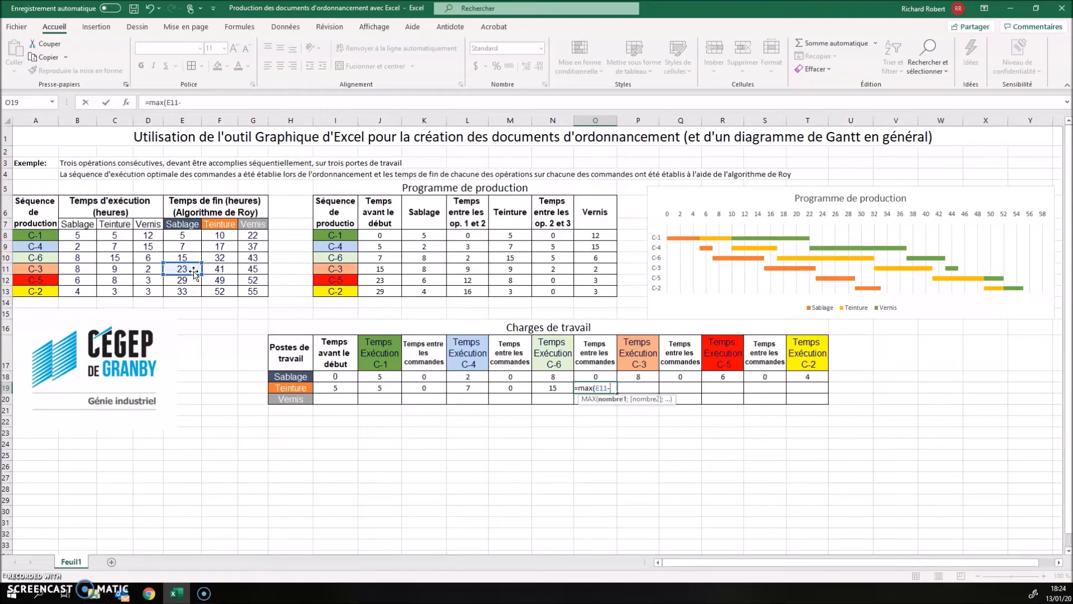
left_click(217, 257)
type(";0)")
key("Return")
key("Up")
key("Right")
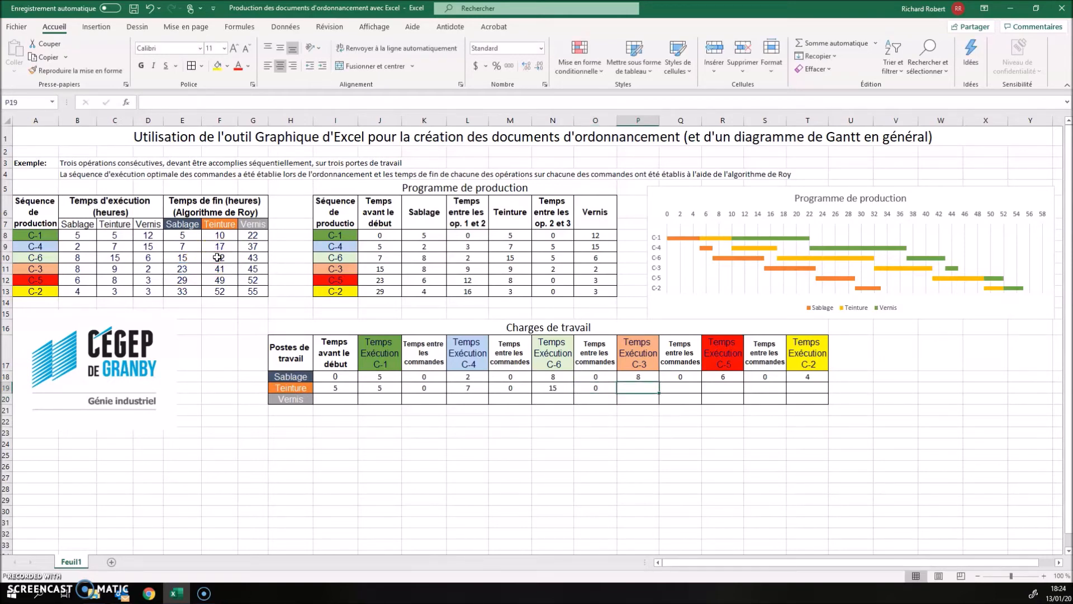
type("=")
left_click(115, 269)
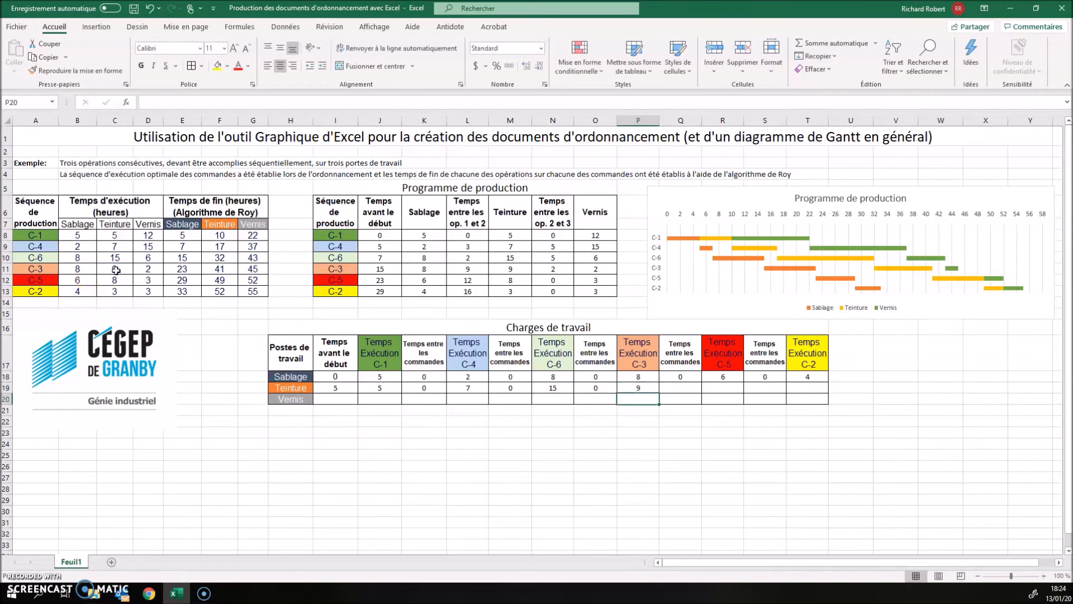
key("Tab")
Enter =MAX(E12-F11;0) as the Teinture time between orders in Q19 and =C12 as the C-5 execution time in R19
type("=max(")
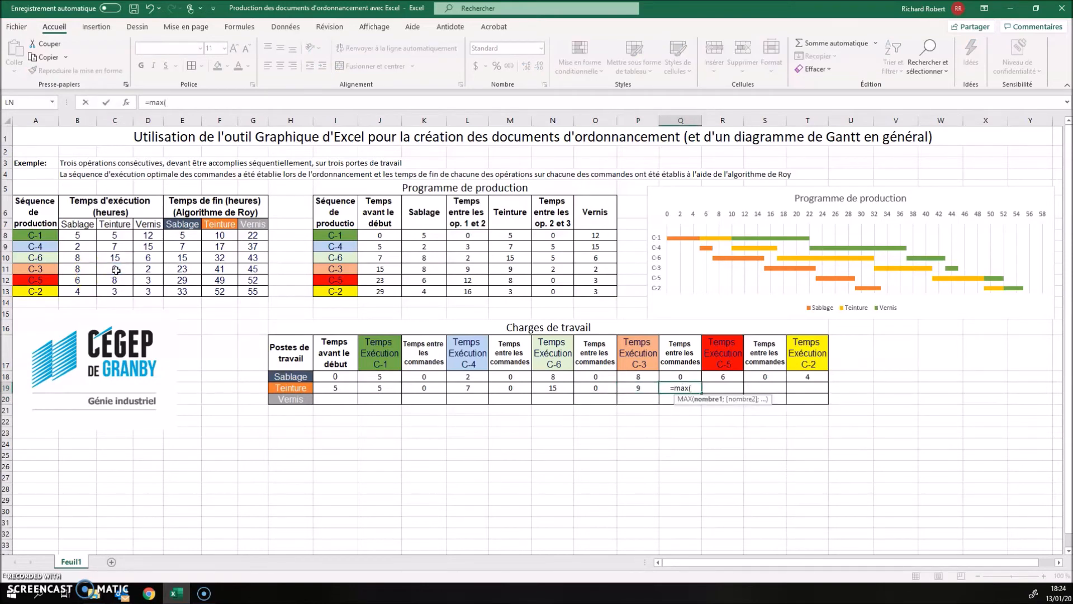
left_click(195, 281)
type("-")
left_click(219, 269)
type(";0)")
key("Return")
left_click(721, 387)
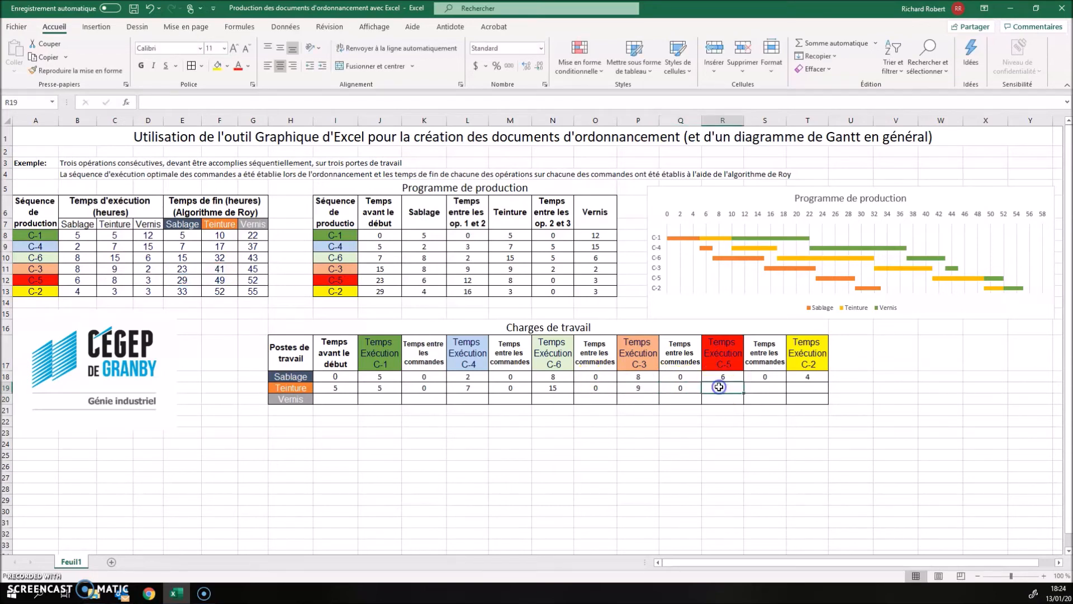
type("=")
left_click(120, 280)
key("Tab")
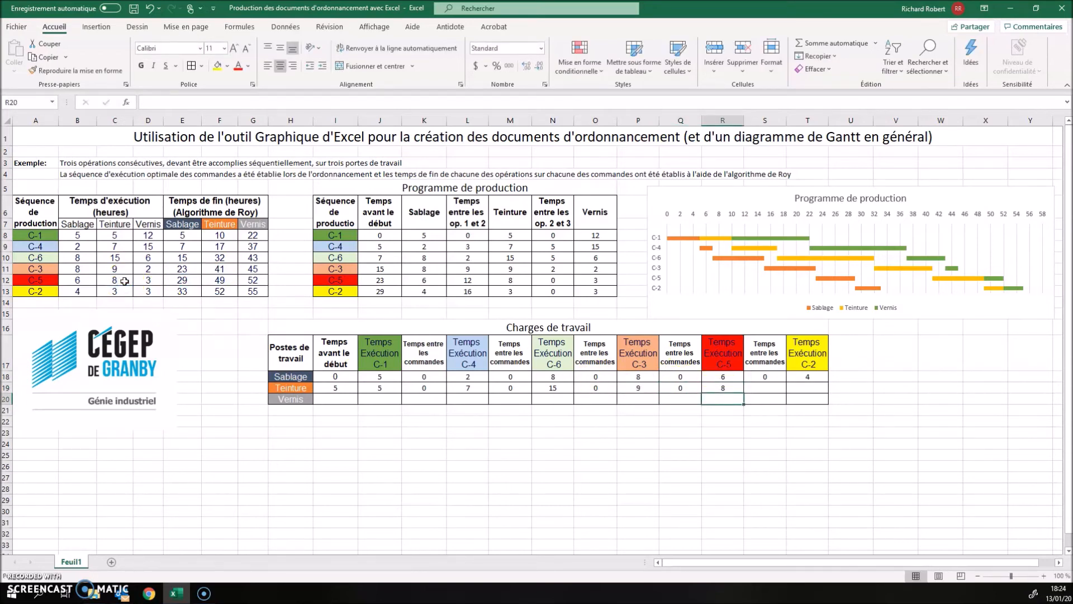
Enter =MAX(E13-F12;0) as the Teinture time between orders in S19 and =C13 as the C-2 execution time in T19
type("=max(")
left_click(187, 292)
type("-")
left_click(228, 280)
type(";0)")
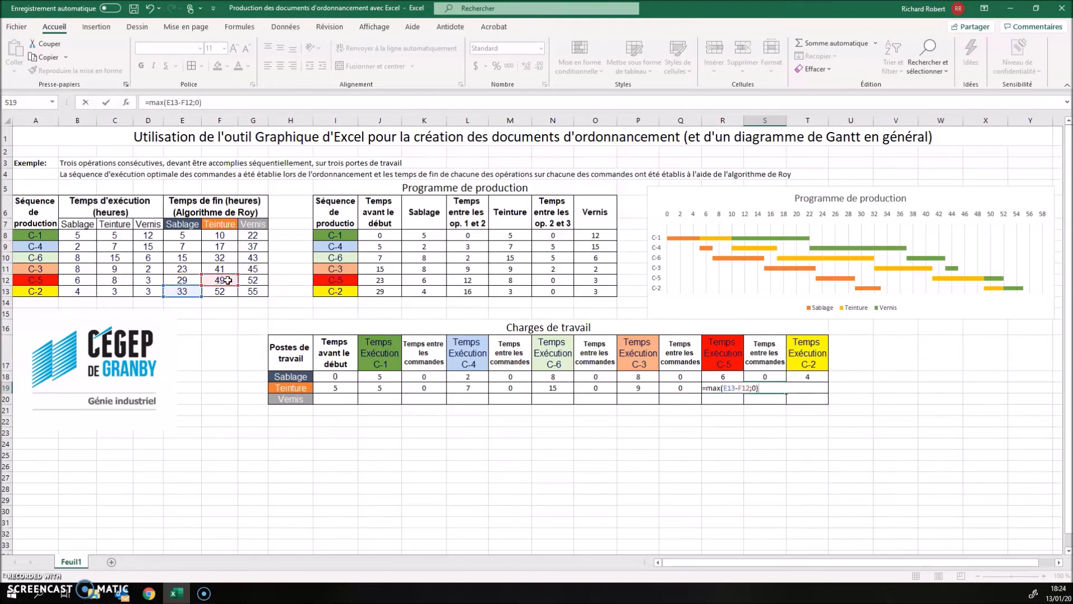
key("Tab")
type("=")
left_click(119, 291)
key("Return")
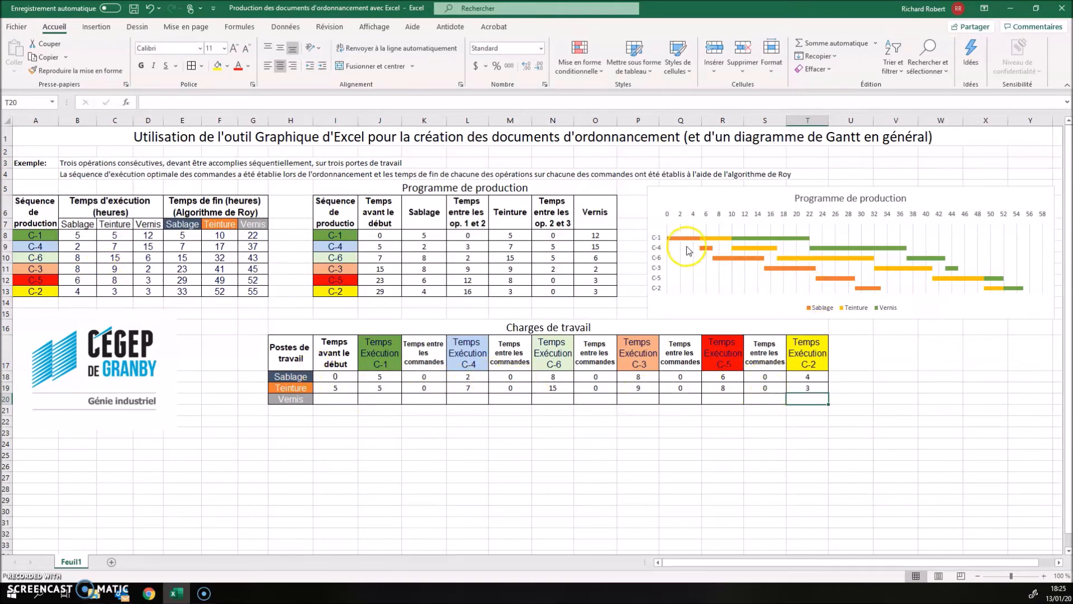
Calculate Vernis's time before start in I20 with the formula =I19+J19
mouse_move(714, 242)
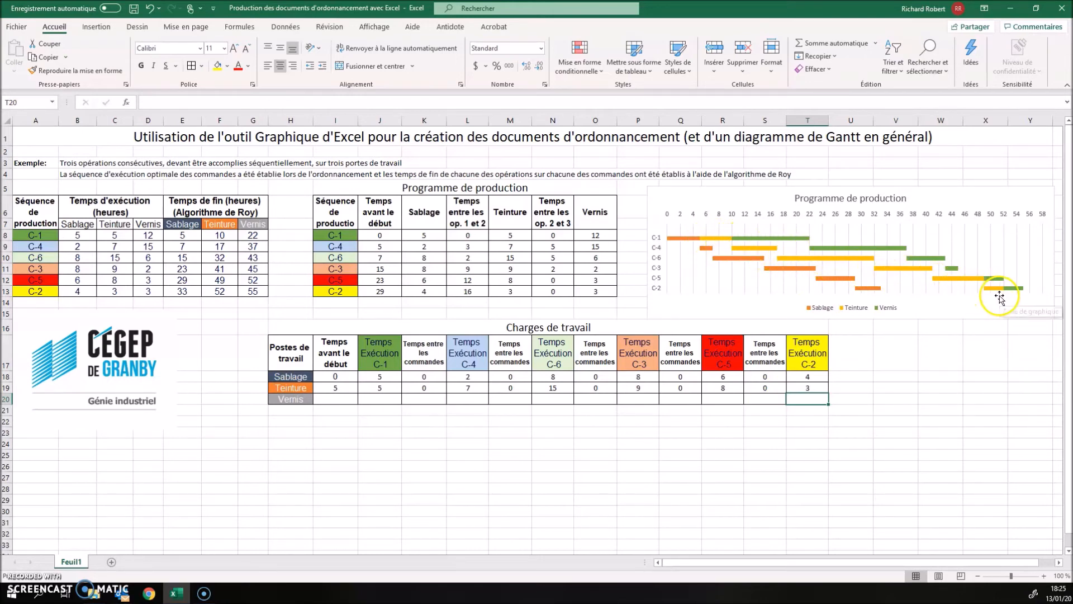
left_click(333, 399)
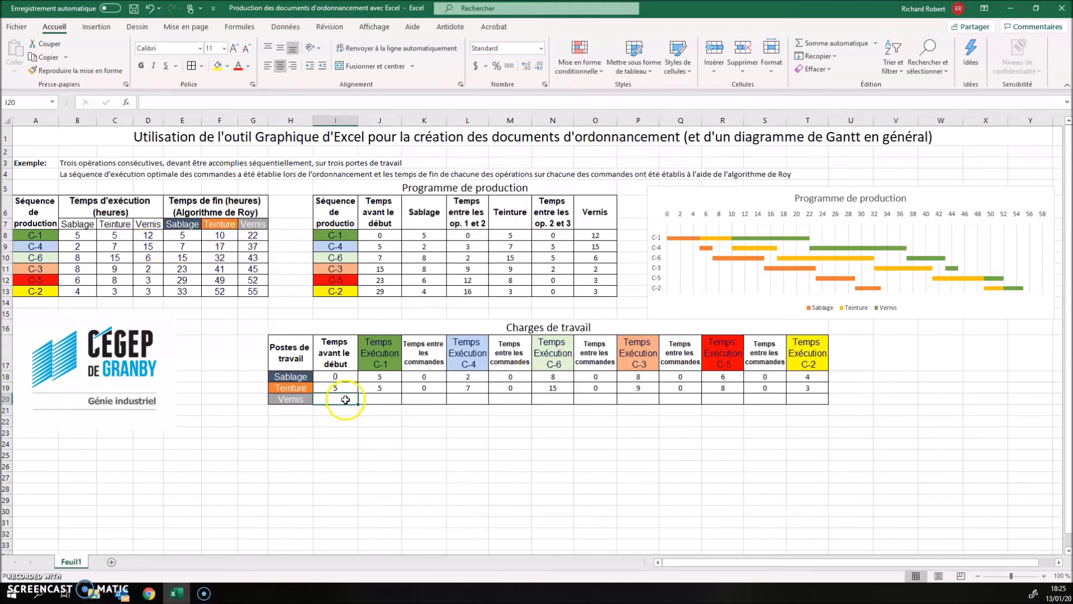
type("=")
key("Up")
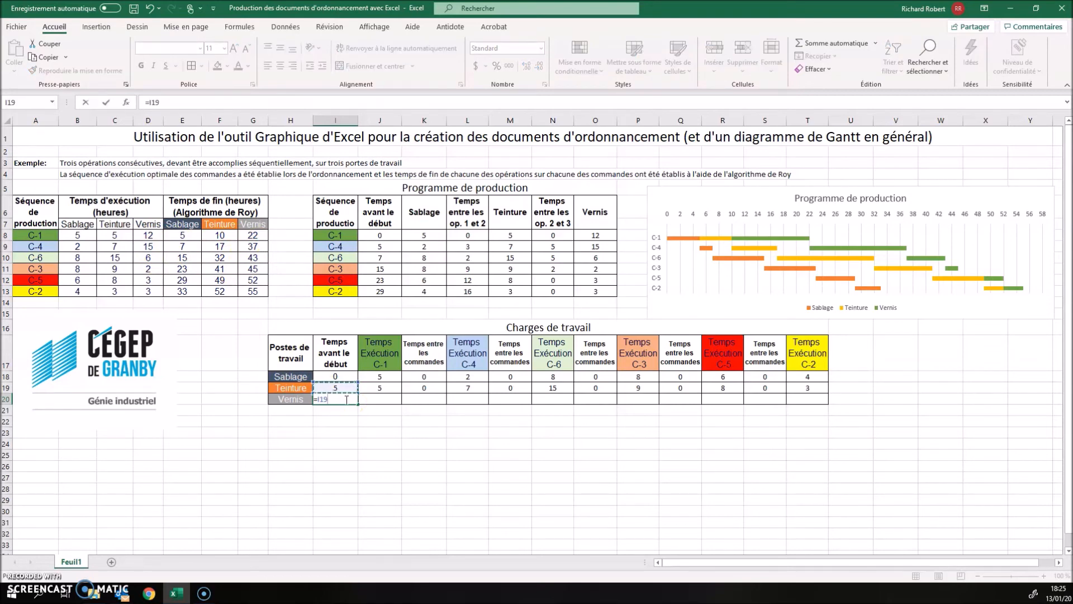
left_click(382, 391)
key("Return")
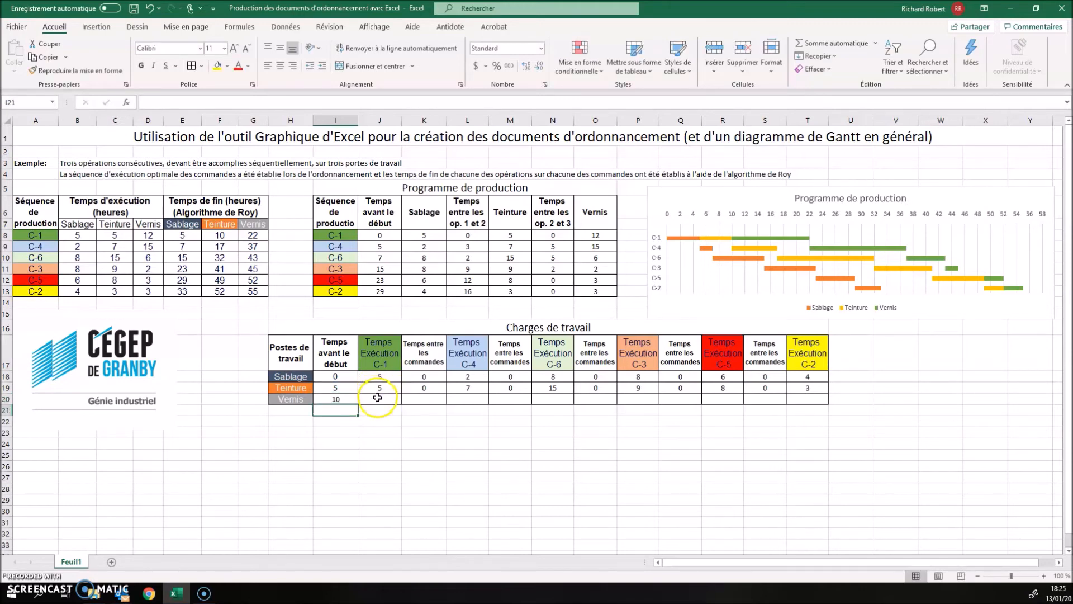
Enter =D8 in J20 as Vernis's execution time for C-1
left_click(377, 397)
type("=")
left_click(153, 235)
key("Return")
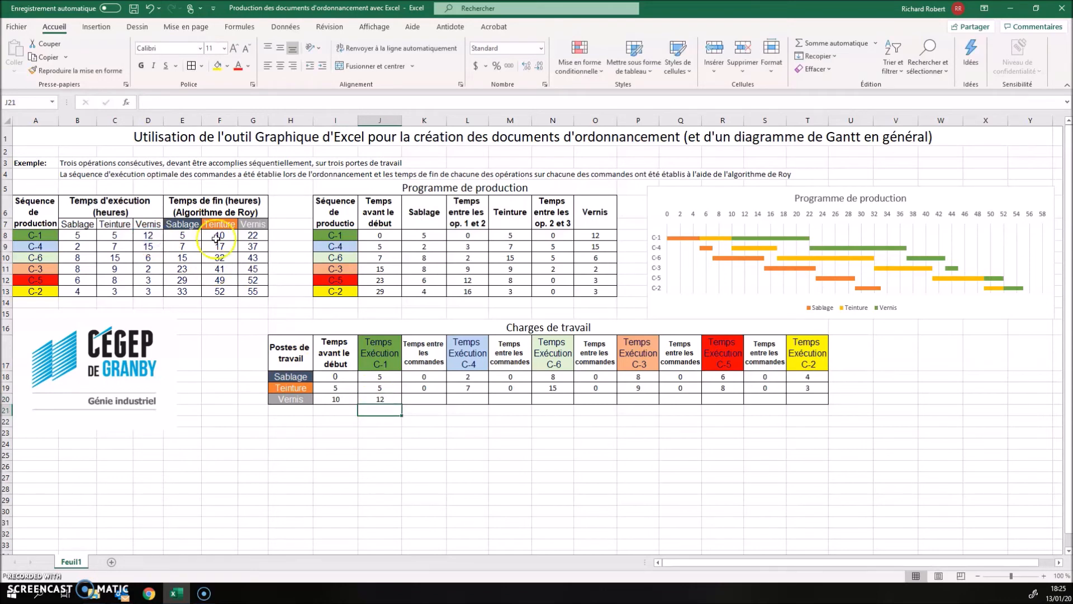
Enter =MAX(F9-G8;0) in K20 as Vernis's time between orders C-1 and C-4
left_click(422, 397)
type("=max(")
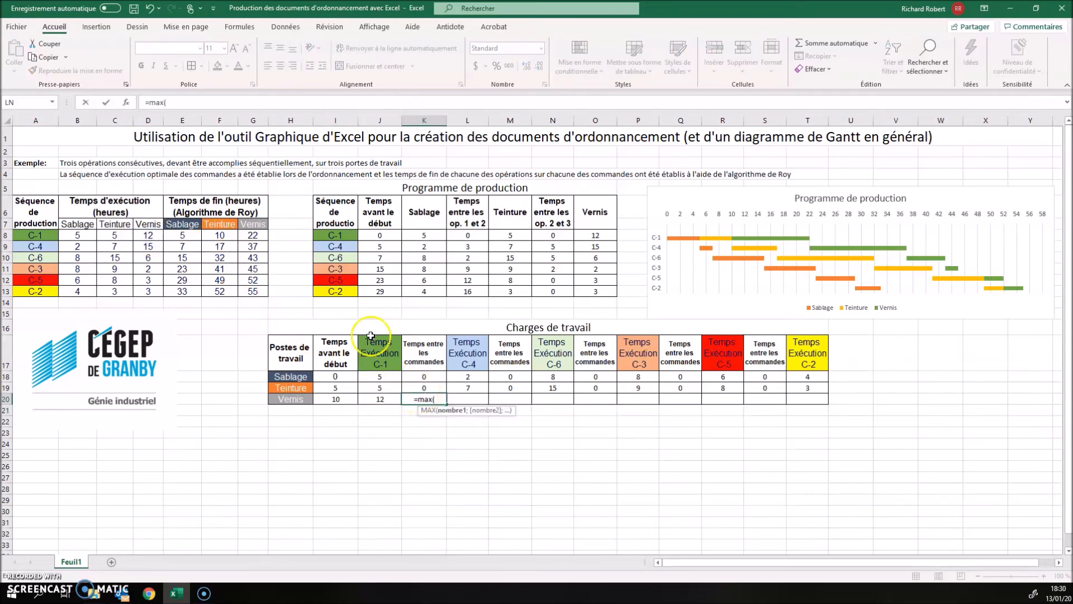
left_click(220, 246)
type("-")
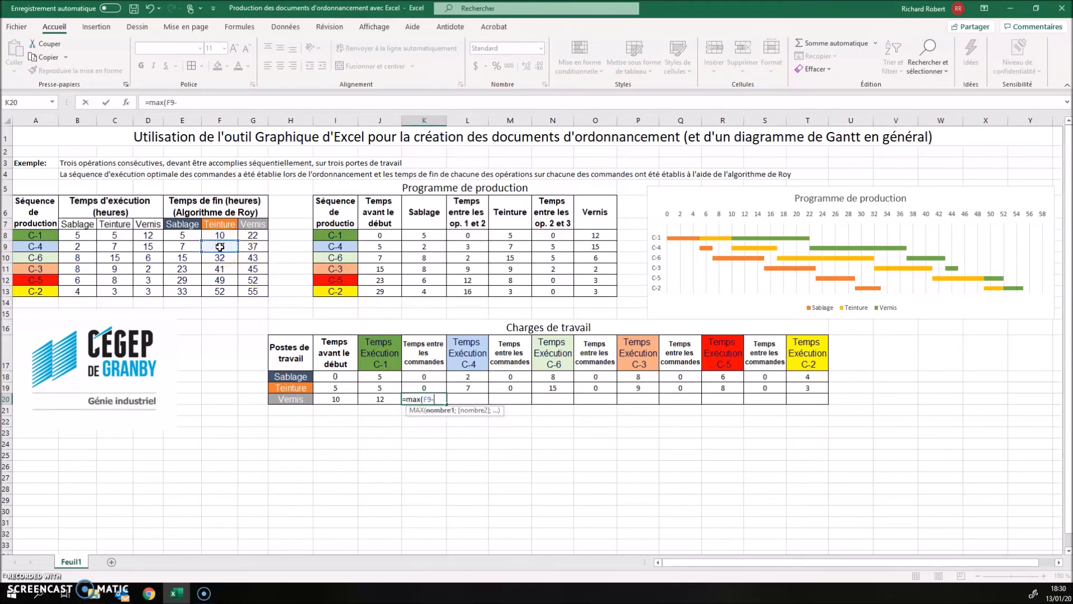
left_click(253, 236)
left_click(253, 237)
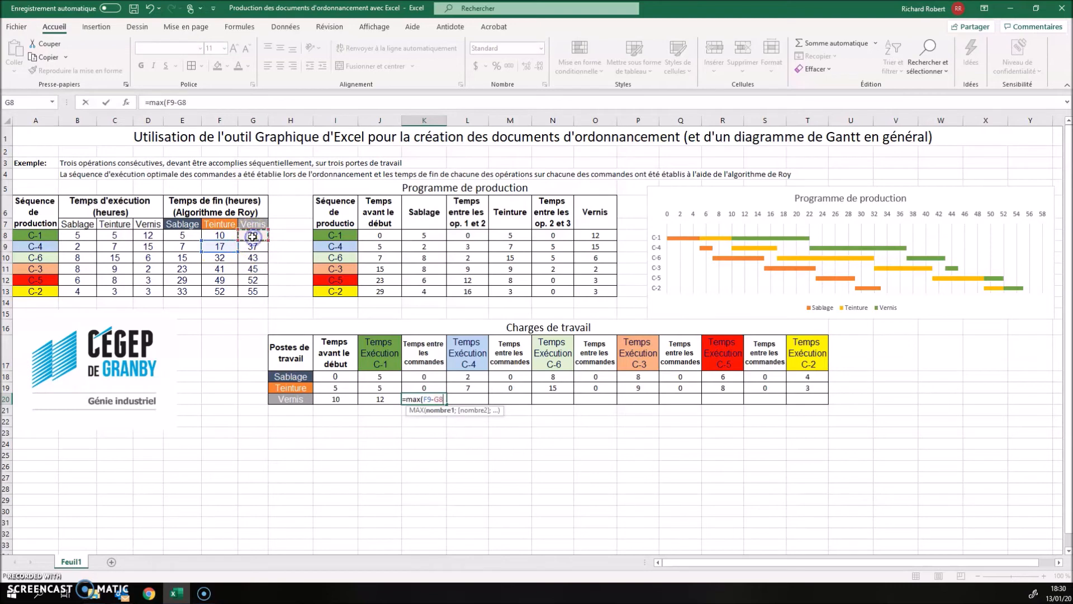
type(";")
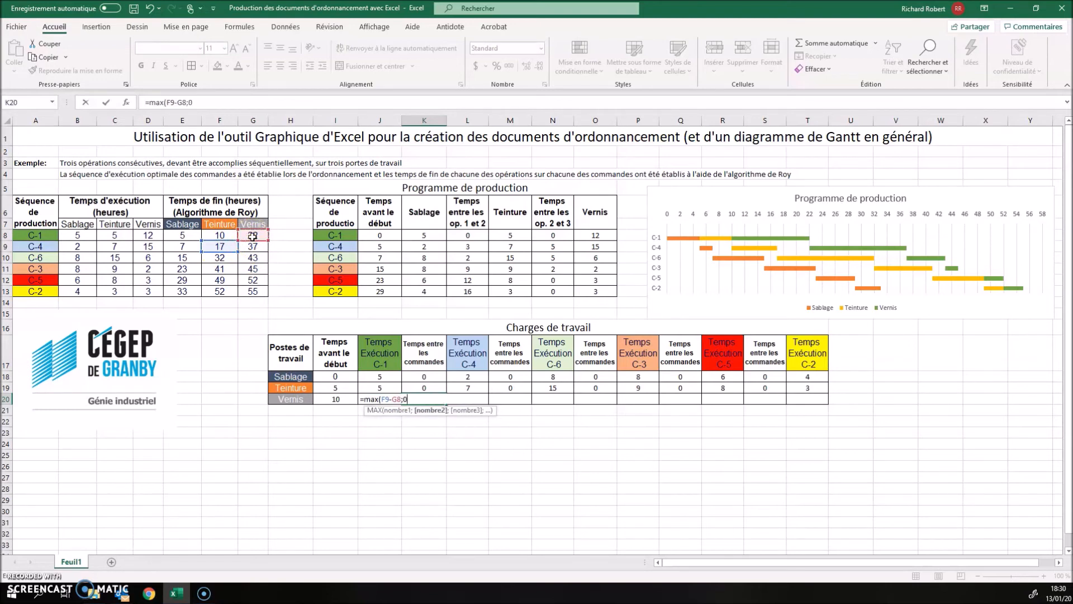
type("0)")
key("Return")
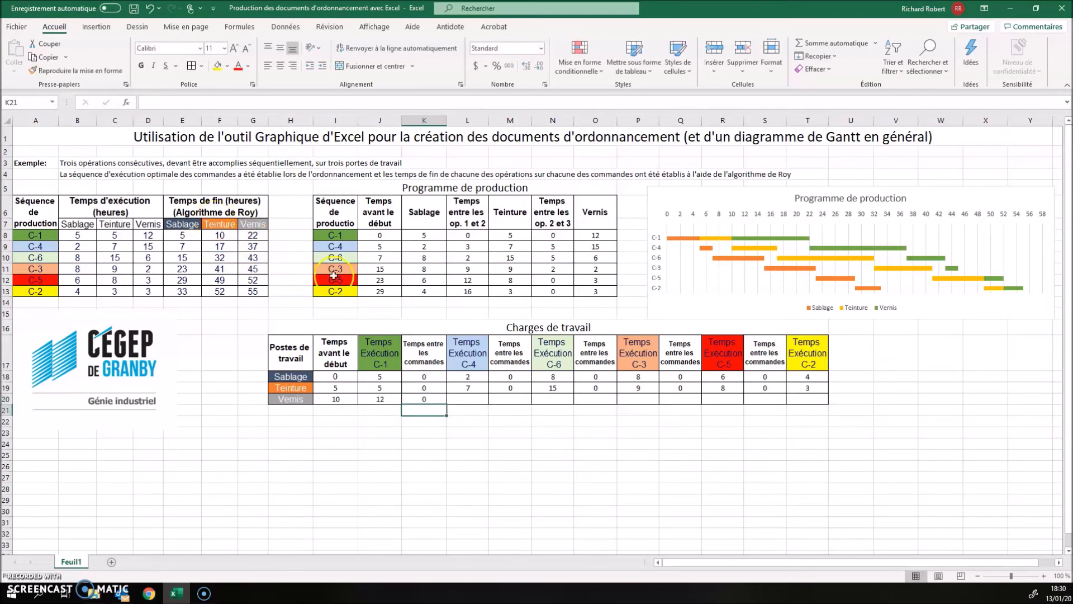
Enter =D9 in L20 as Vernis's execution time for C-4
left_click(470, 398)
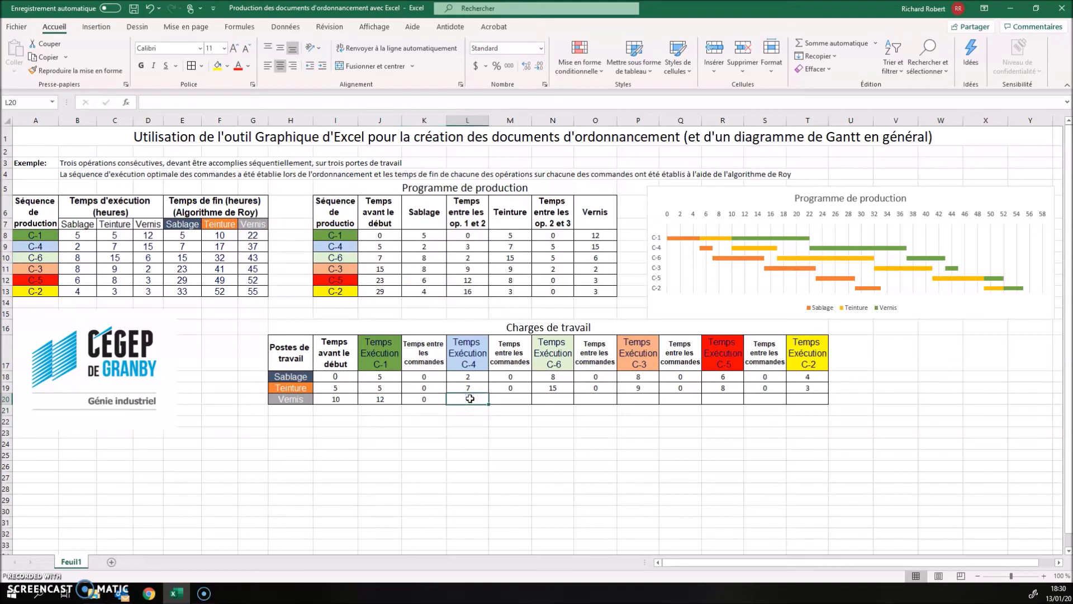
type("=")
left_click(151, 247)
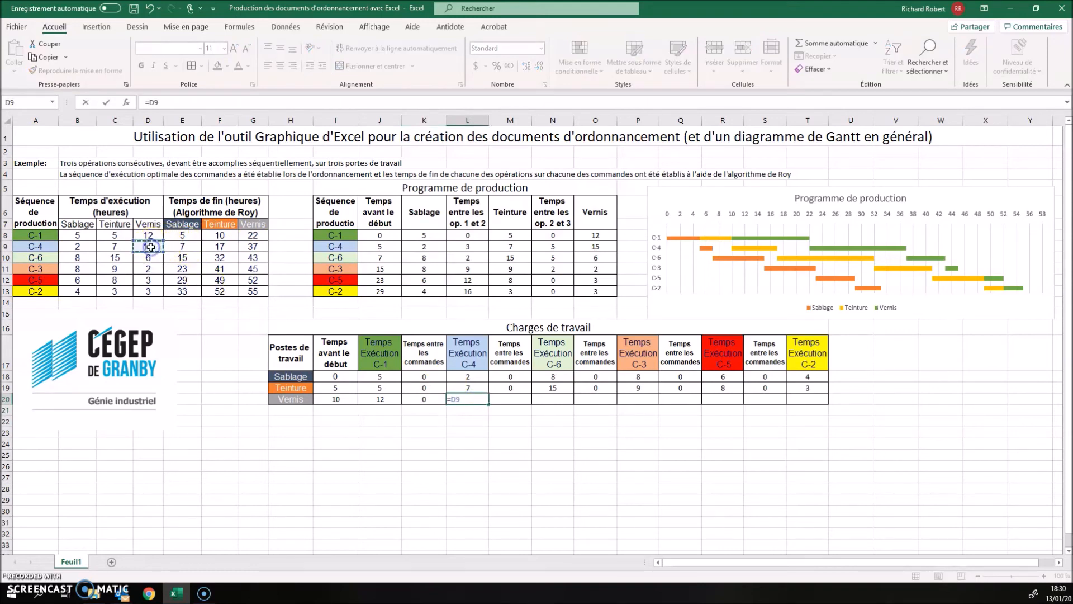
key("Return")
Enter =MAX(F10-G9;0) in M20 as Vernis's time between orders C-4 and C-6
left_click(514, 398)
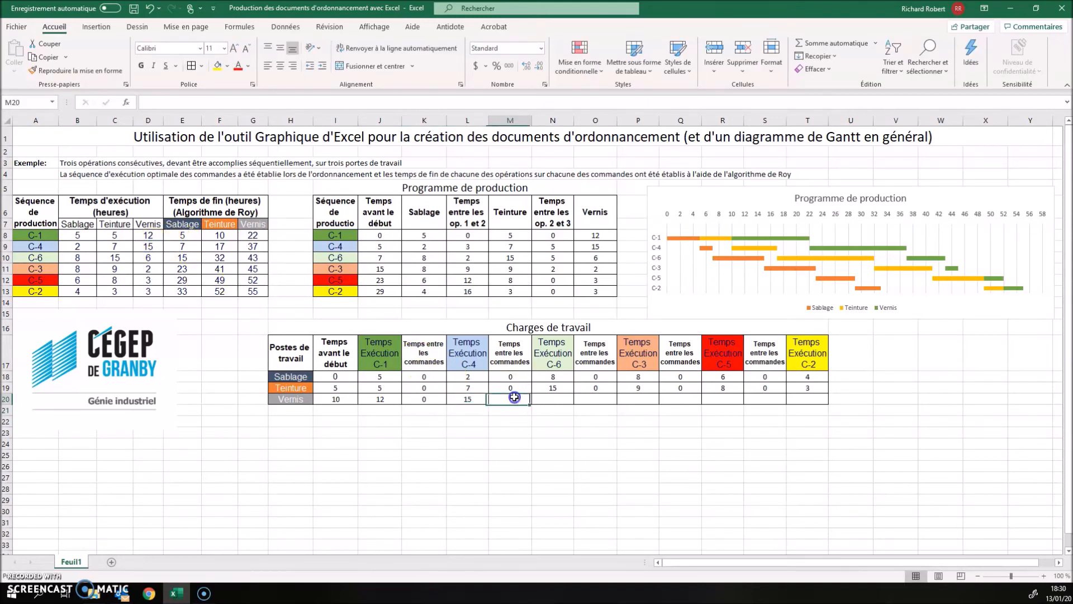
type("=max(")
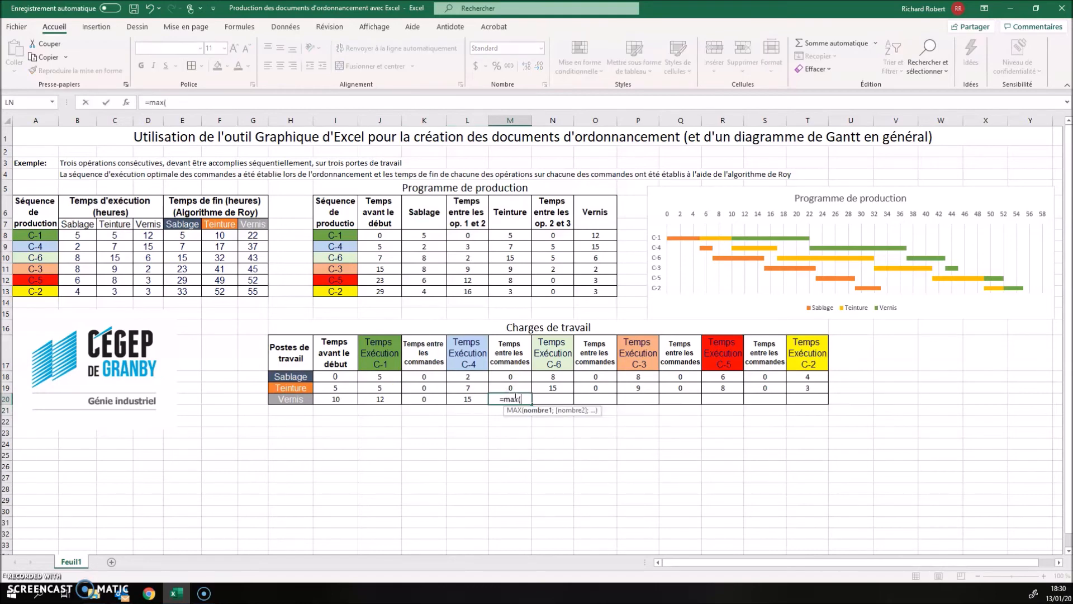
left_click(224, 257)
type("-")
left_click(262, 246)
type(";0")
key("Return")
Enter =D10 in N20 as Vernis's execution time for C-6
key("Up")
key("Right")
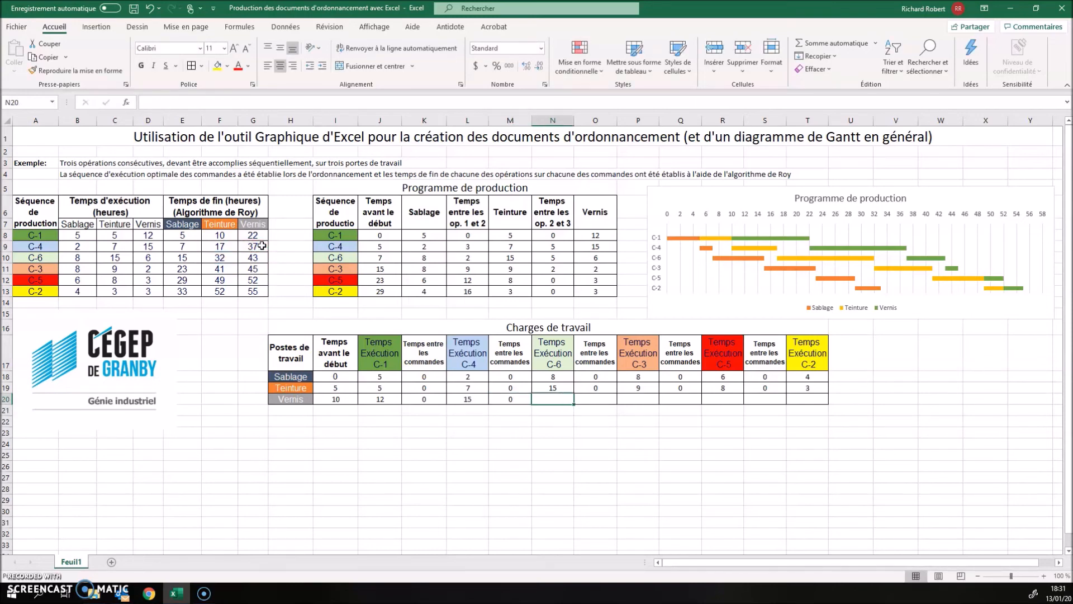
type("=")
left_click(154, 260)
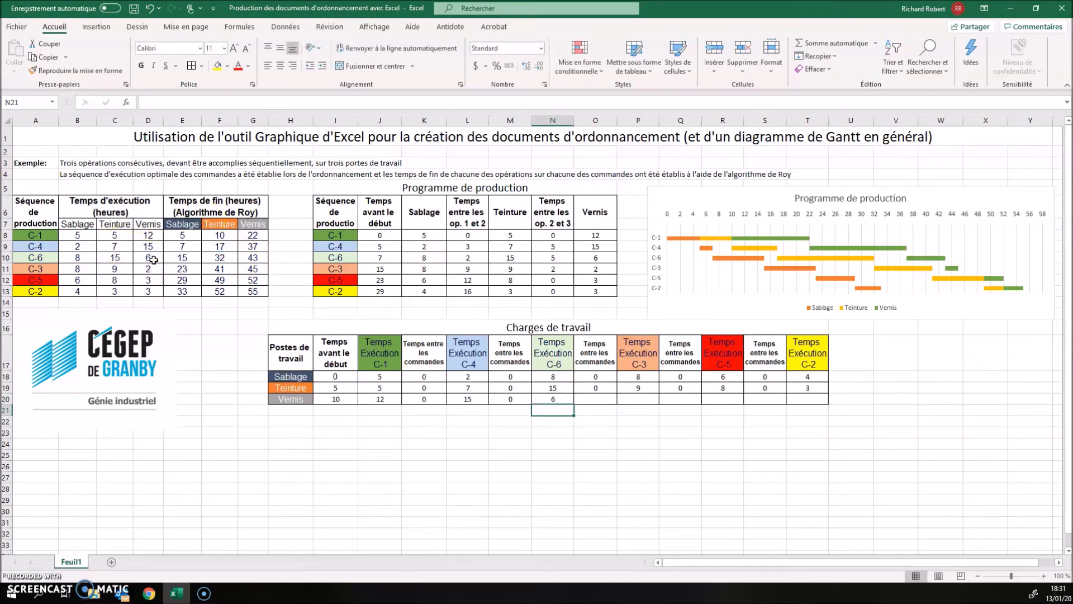
Enter =MAX(F11-G10;0) in O20 as Vernis's time between orders C-6 and C-3
key("Tab")
type("=max(")
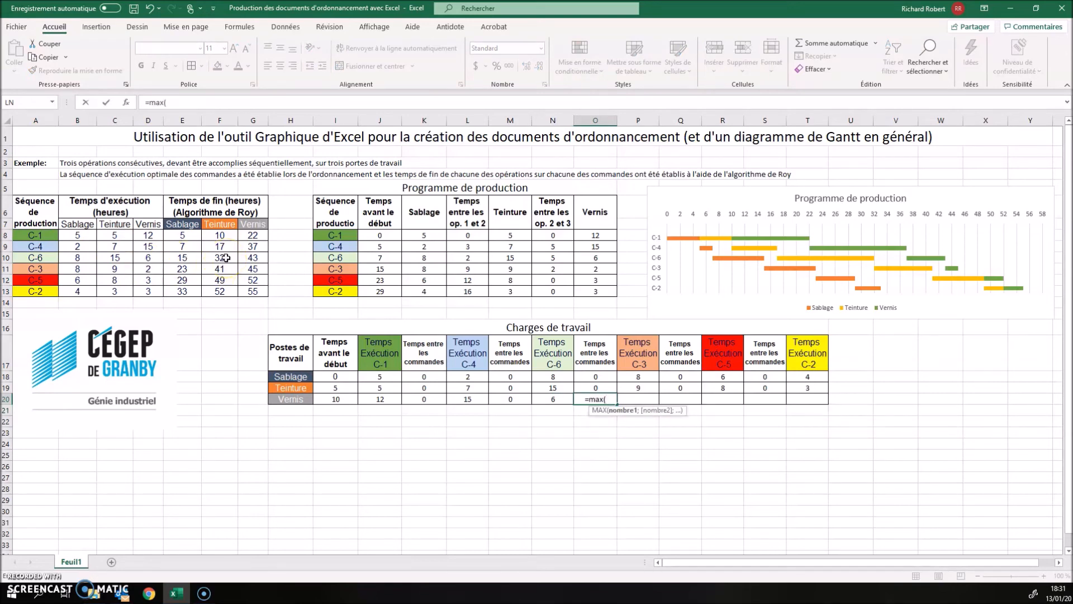
left_click(226, 269)
type("-")
left_click(258, 257)
type(";0)")
key("Return")
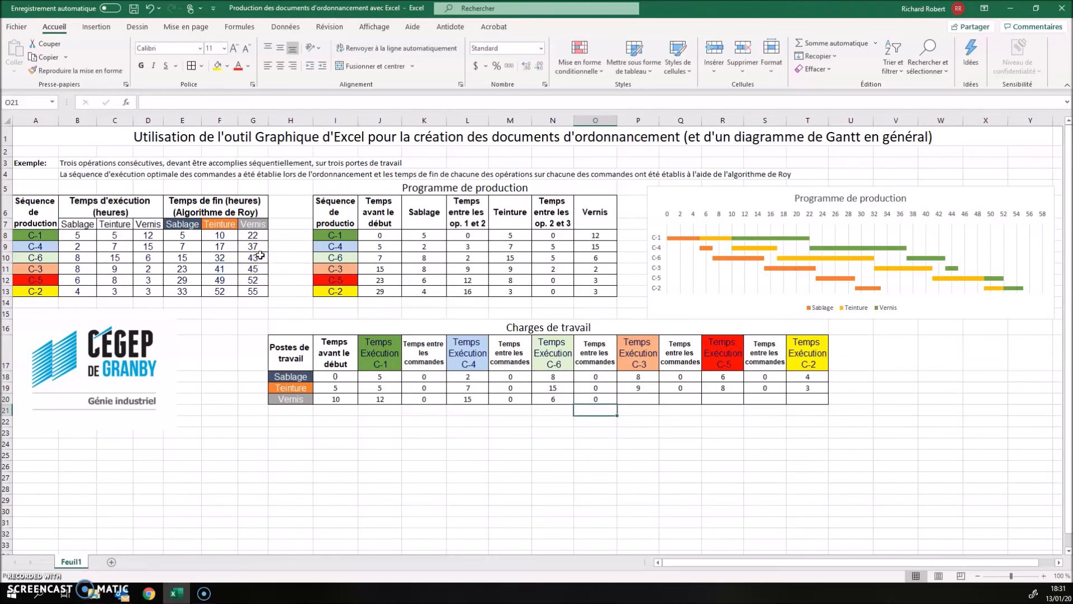
Enter =D11 in P20 as Vernis's execution time for C-3
left_click(644, 399)
type("=")
left_click(148, 269)
key("Return")
Enter =MAX(F12-G11;0) in Q20 as Vernis's time between orders C-3 and C-5
left_click(679, 401)
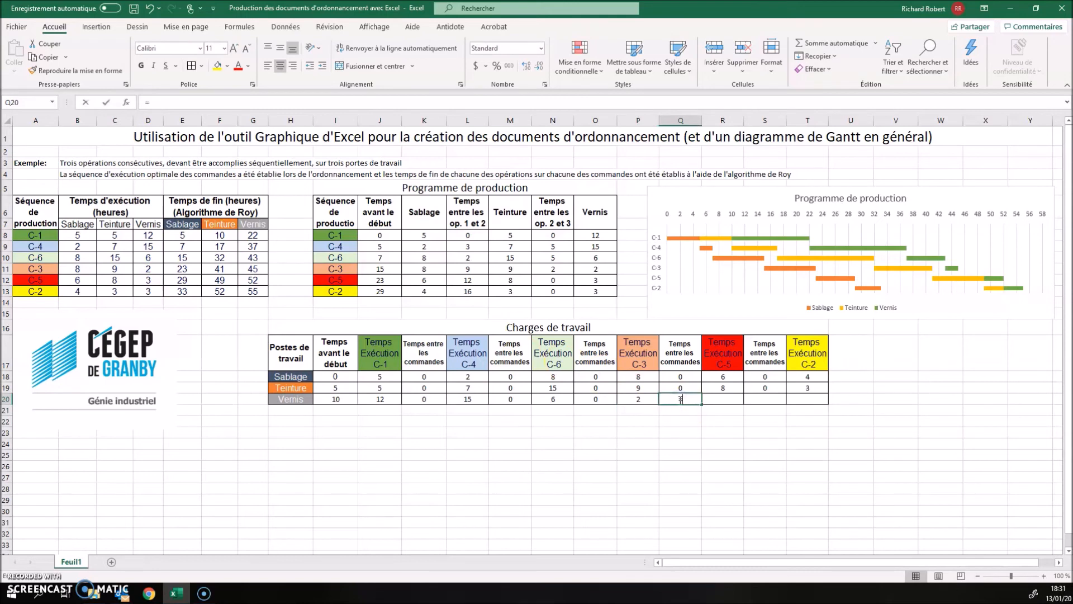
type("=max(")
left_click(223, 279)
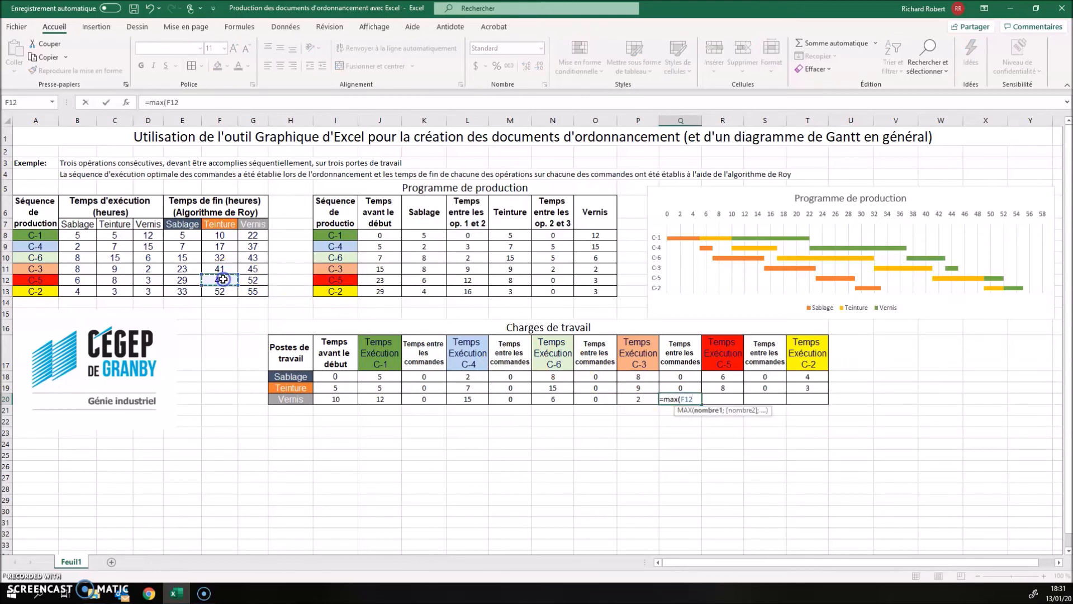
type("-")
left_click(256, 269)
type(";0)")
key("Return")
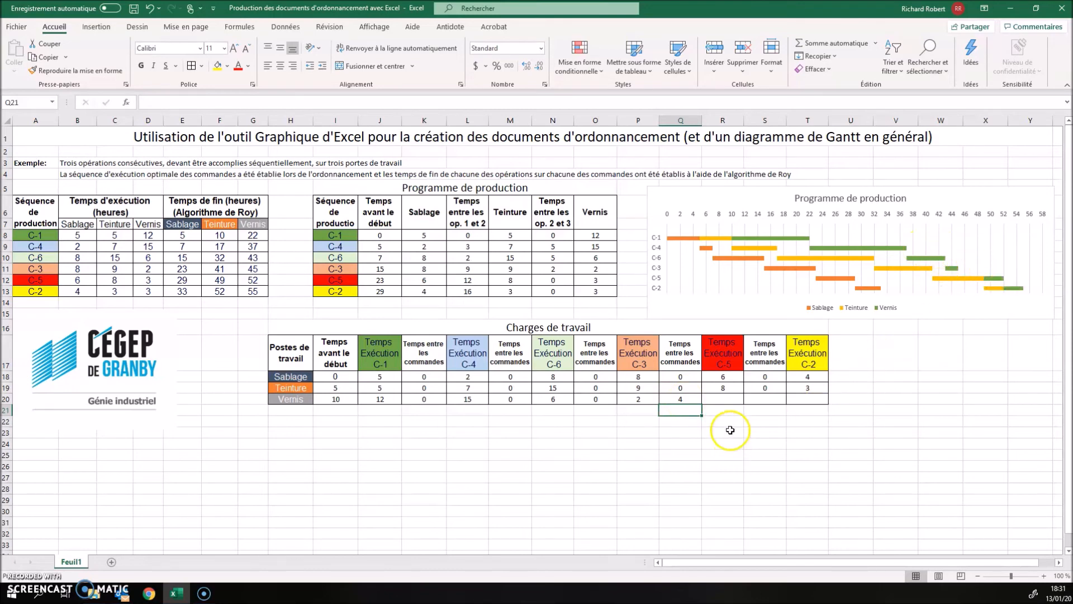
Enter =D12 in R20 as Vernis's execution time for C-5
left_click(728, 398)
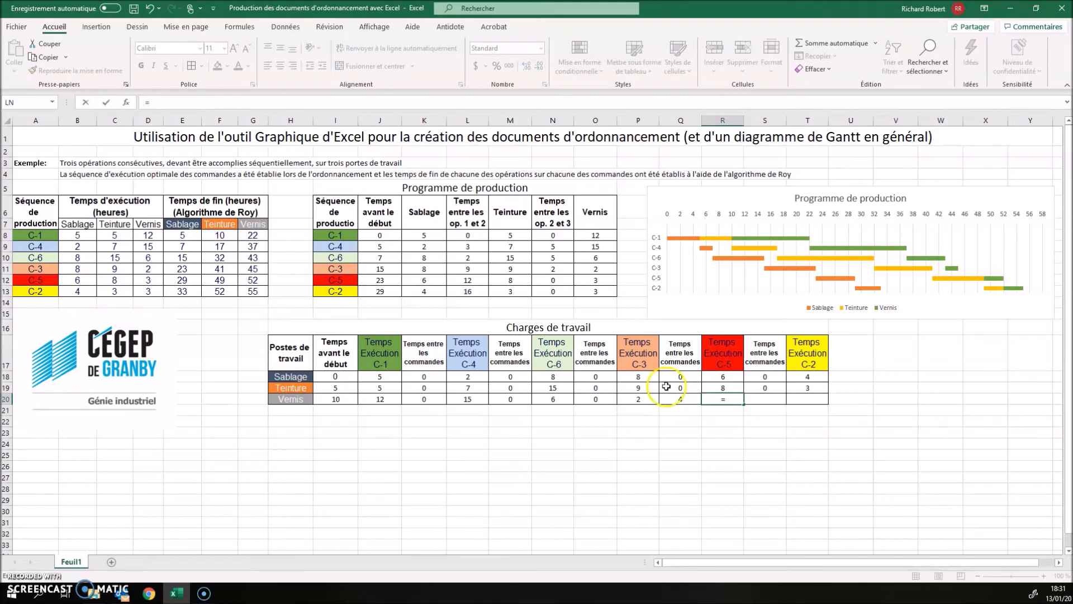
type("3")
key("Return")
key("Tab")
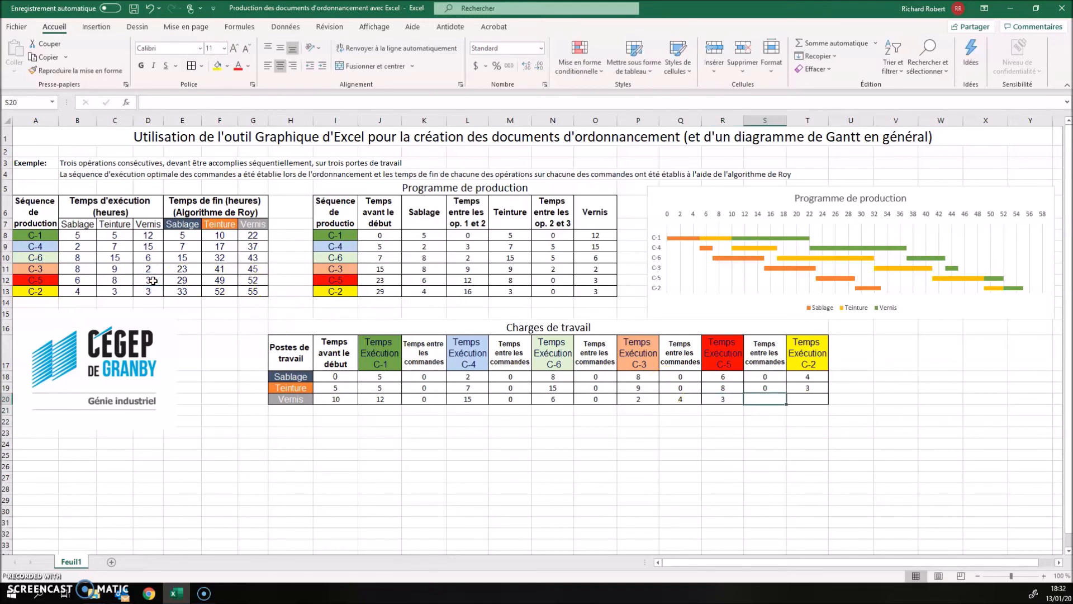
Enter =MAX(F13-G12;0) in S20 as Vernis's time between orders C-5 and C-2
type("=max(")
left_click(222, 289)
type("-")
left_click(258, 278)
type(";0)")
key("Tab")
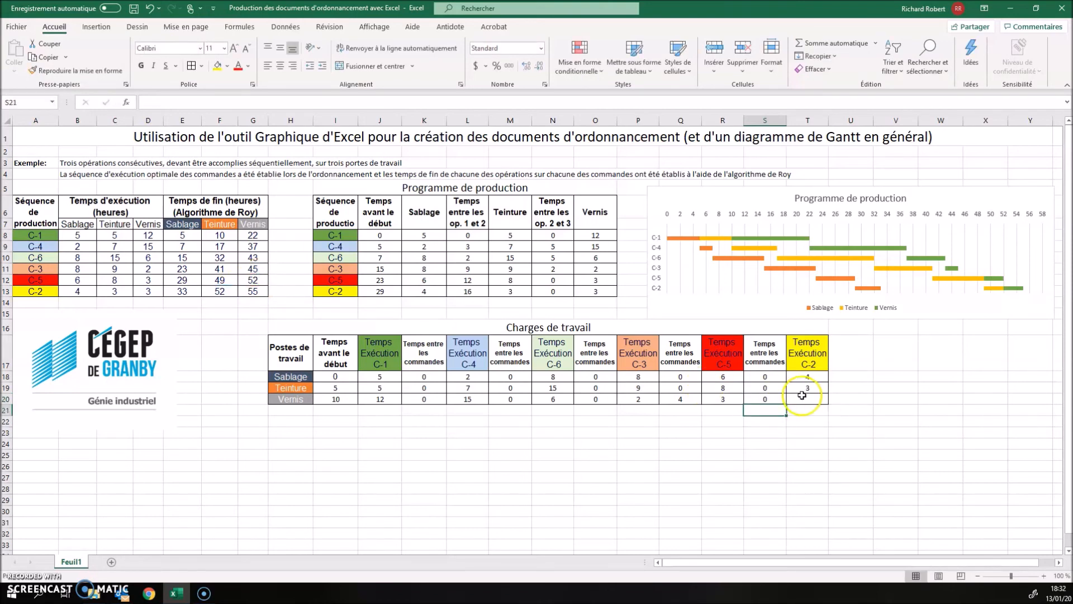
Enter =D13 in T20 as Vernis's execution time for C-2
type("=")
left_click(148, 290)
key("Return")
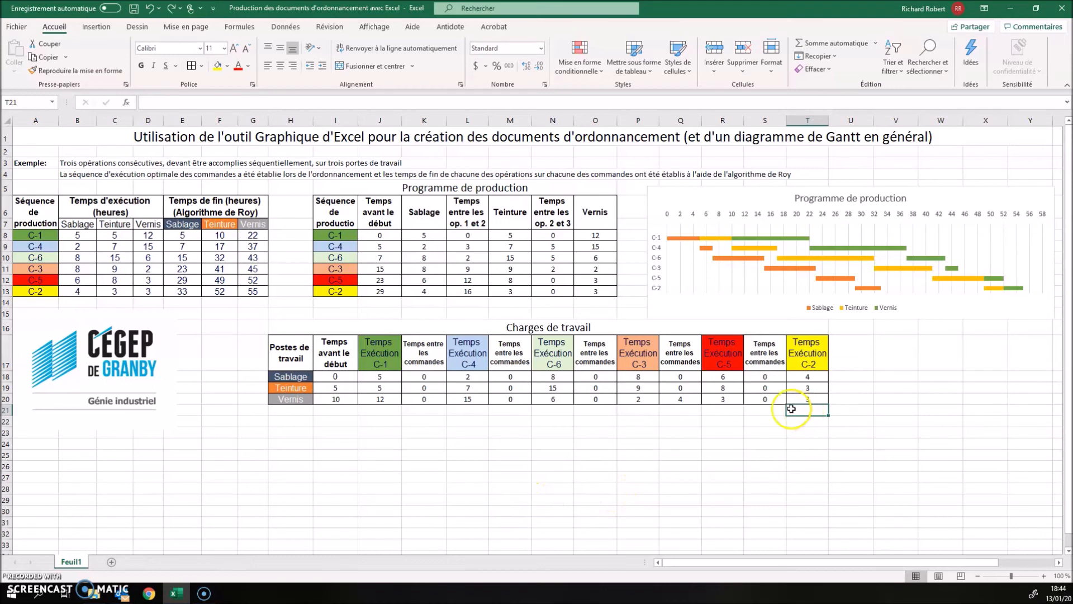
Insert a stacked bar chart (Barres empilées) from the Charges de travail table H17:T20 and swap its rows and columns
left_click_drag(298, 360, 792, 396)
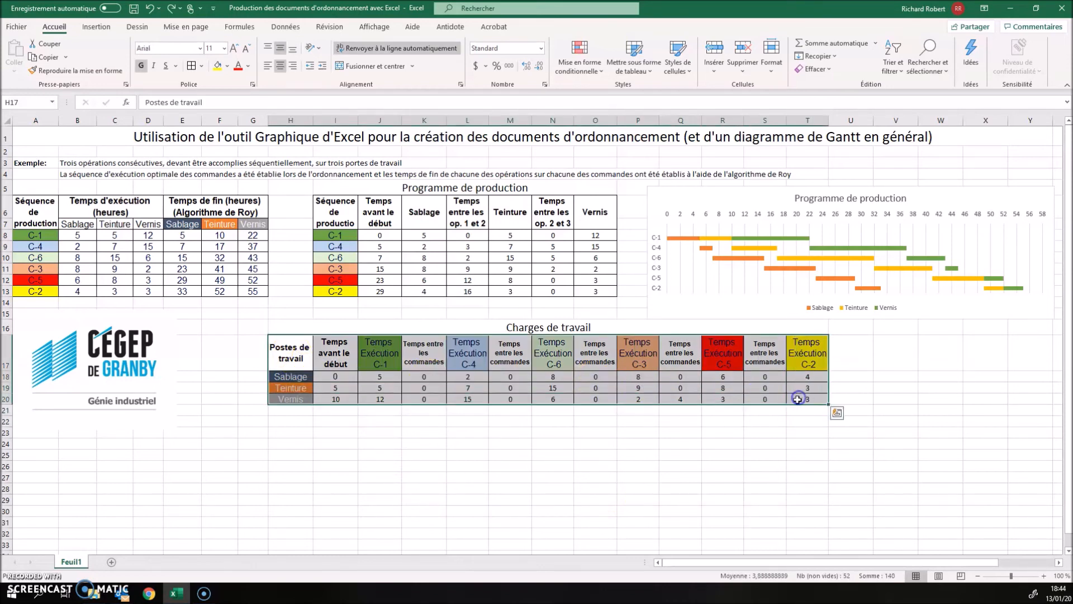
left_click(96, 27)
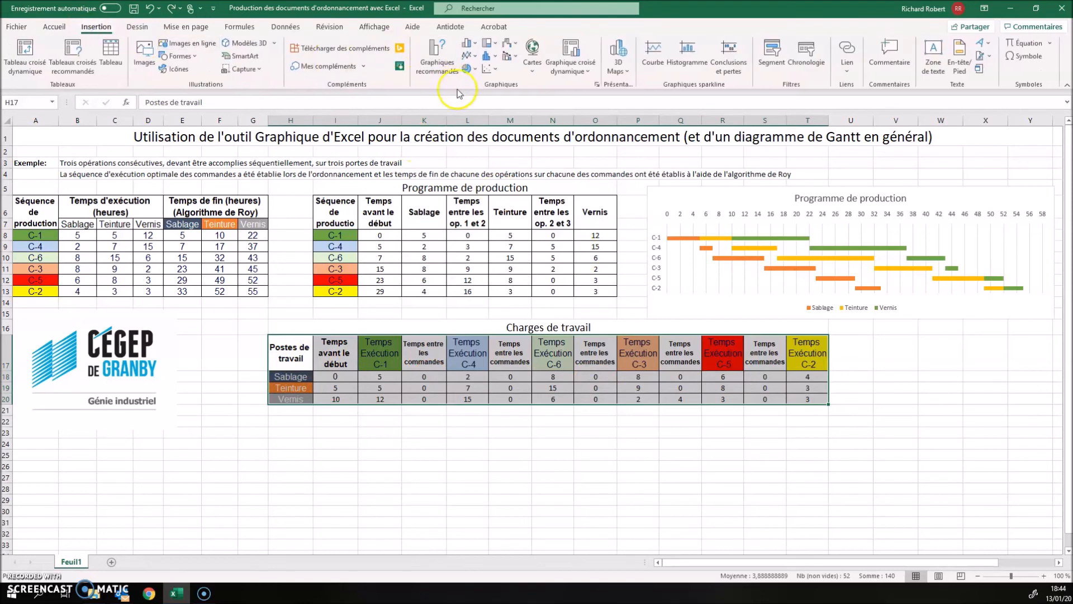
left_click(600, 85)
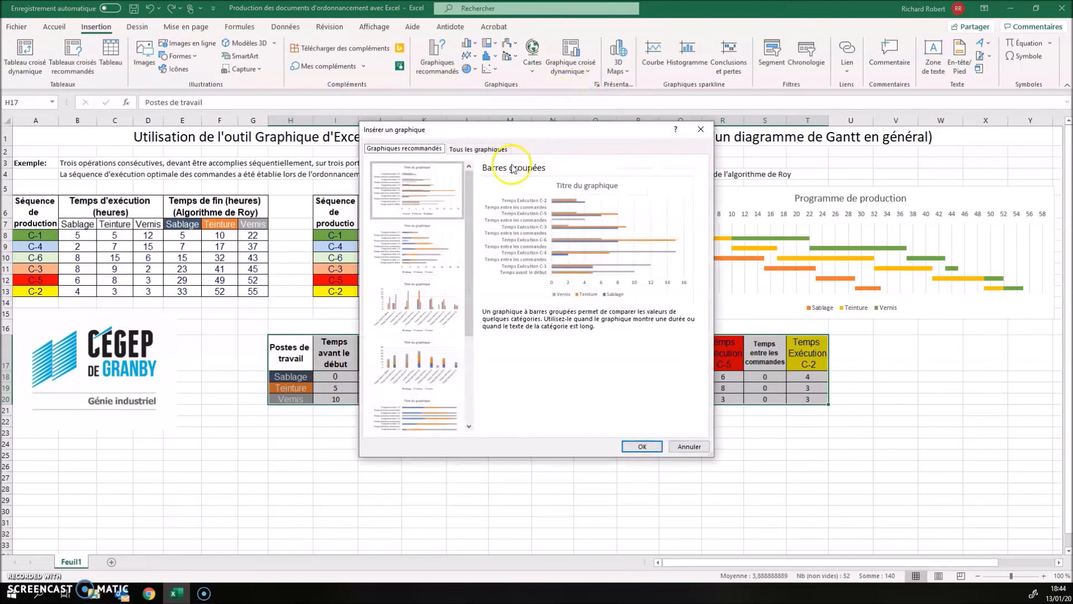
left_click(470, 149)
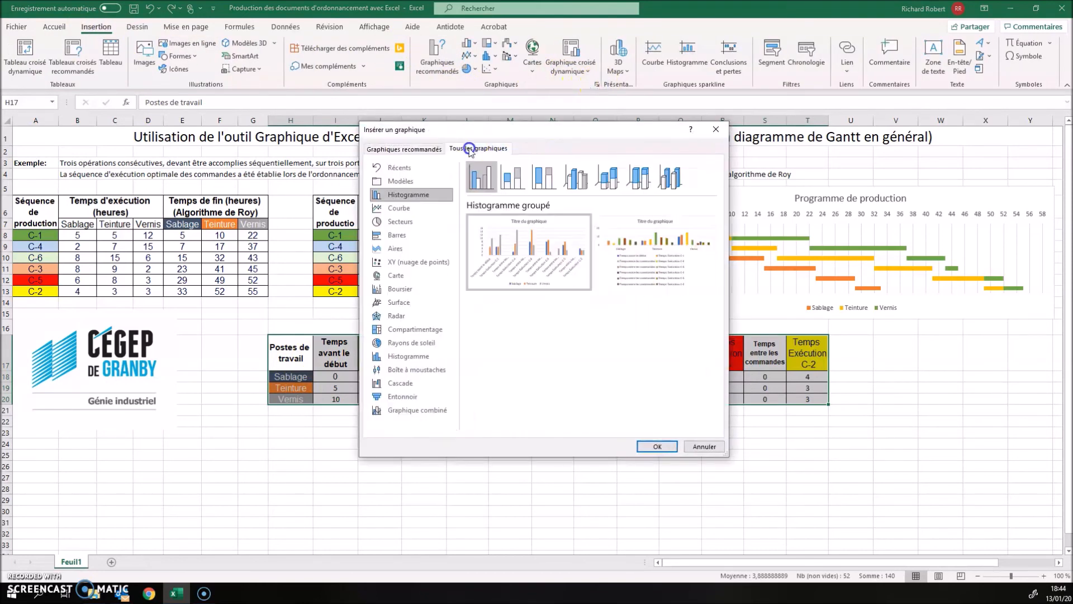
left_click(397, 234)
left_click(518, 184)
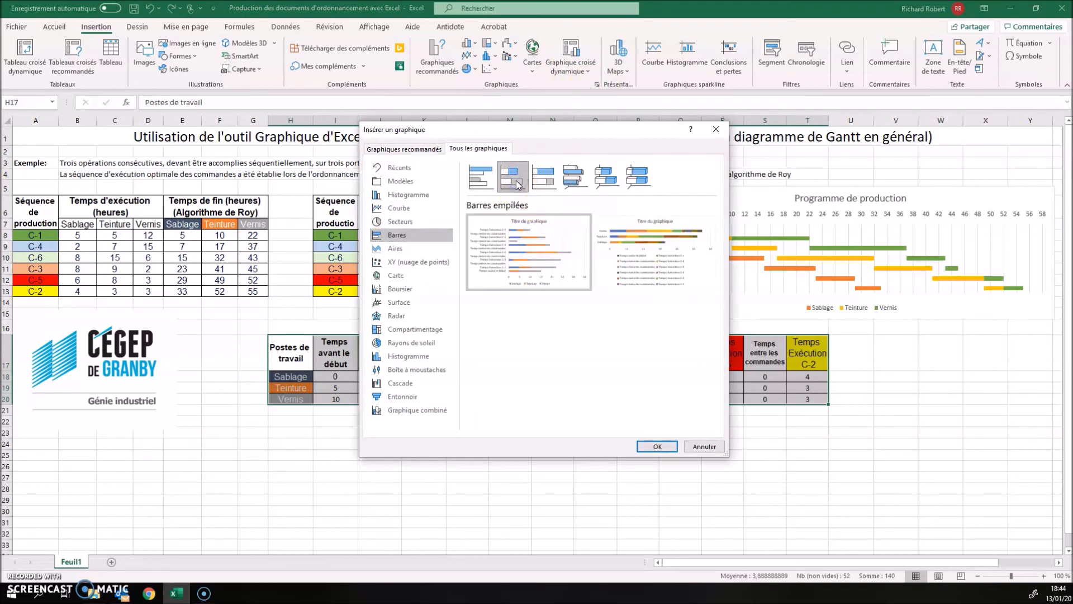
left_click(650, 448)
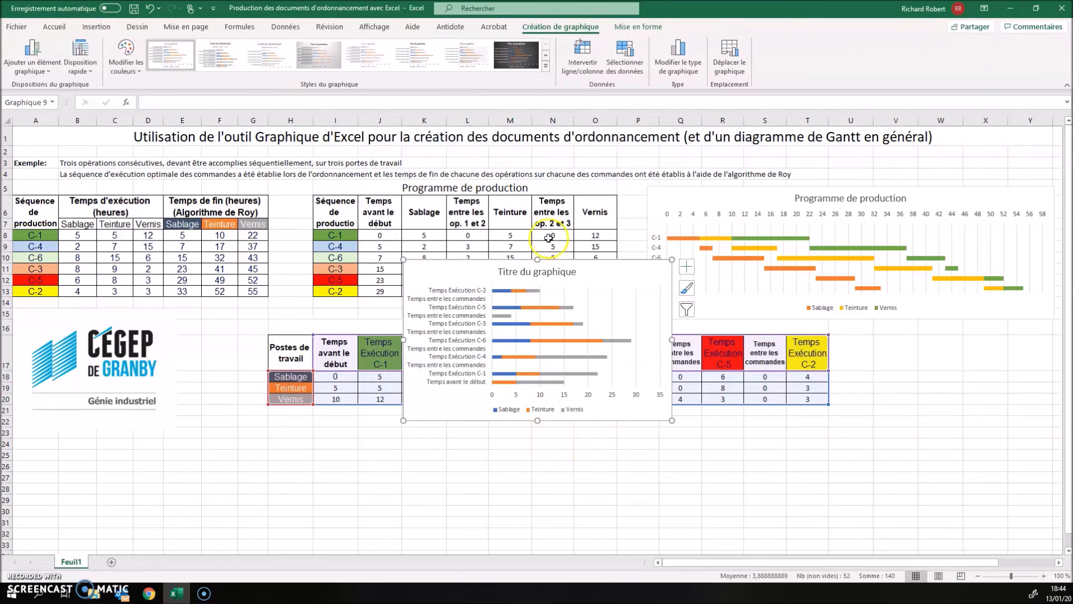
left_click(584, 53)
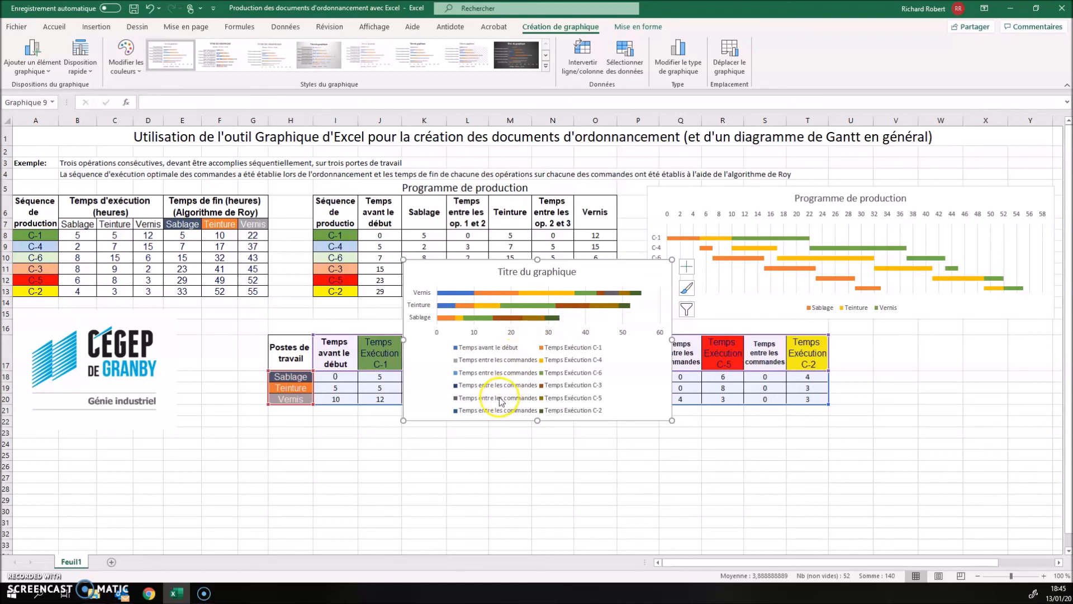
Remove the fill from the Temps avant le début series in the new chart
left_click(477, 349)
left_click(474, 349)
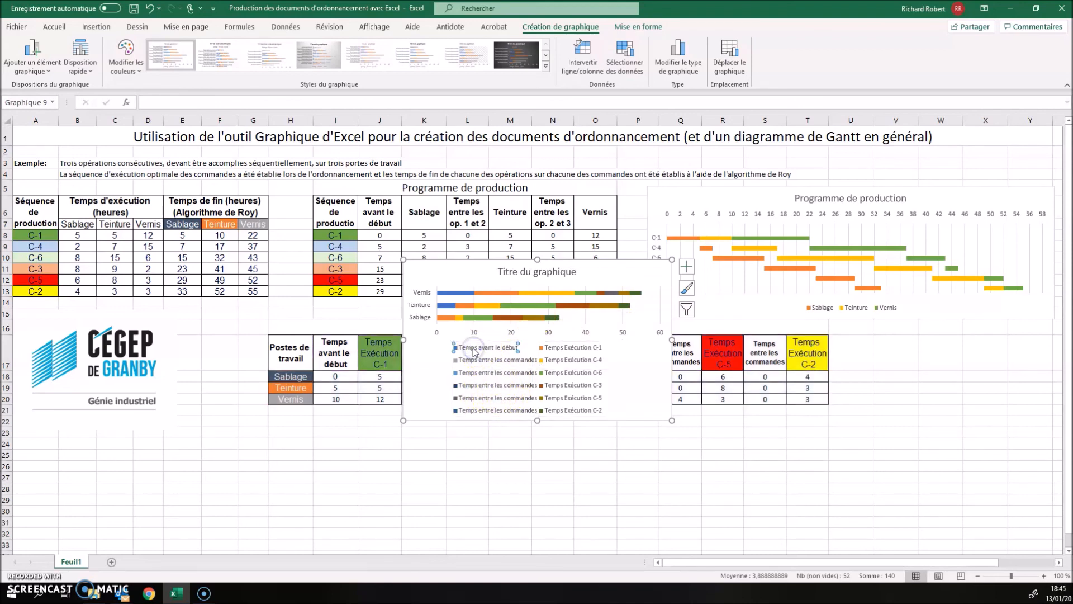
right_click(474, 350)
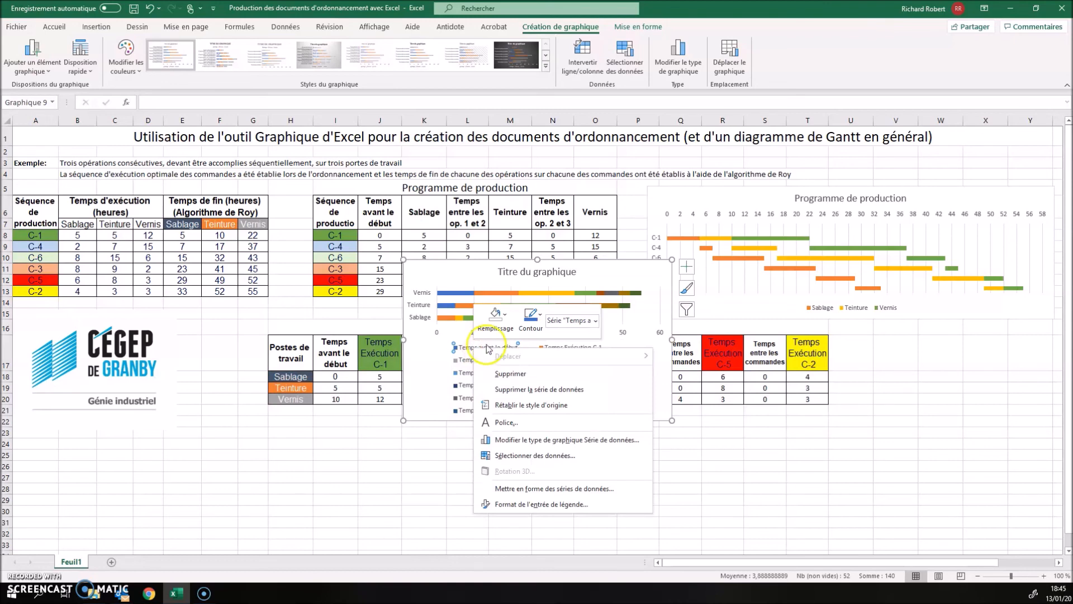
left_click(496, 317)
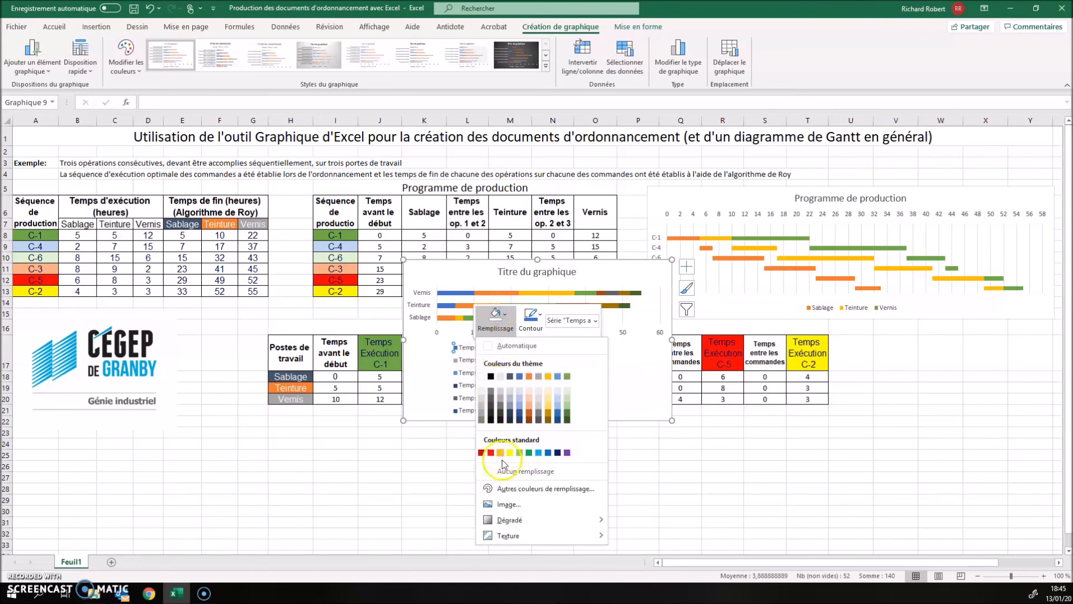
left_click(501, 469)
left_click(490, 412)
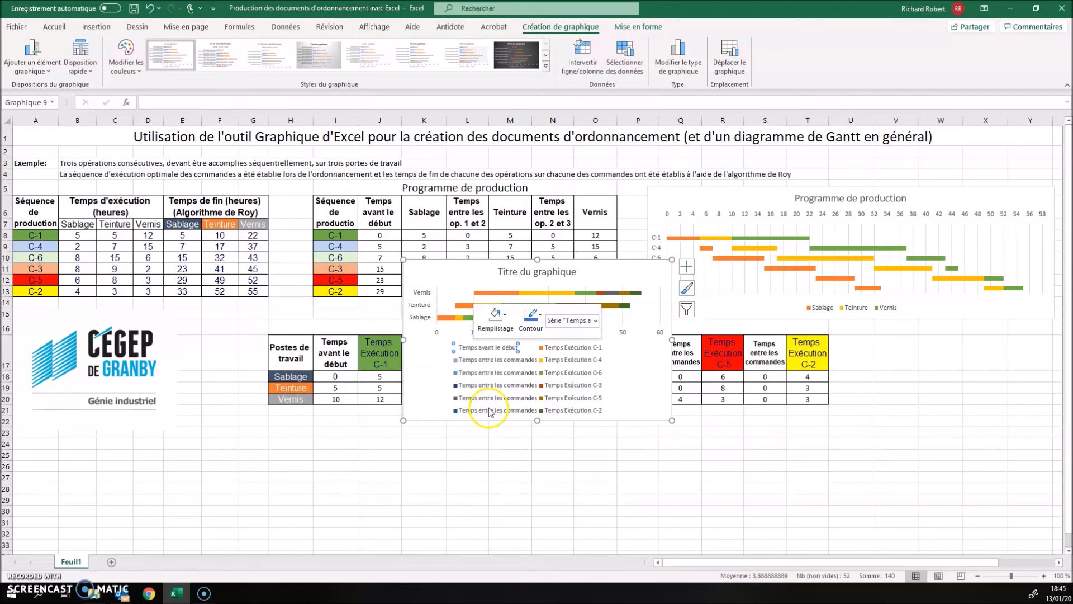
Remove the fill from the first Temps entre les commandes series, between C-1 and C-4
left_click(479, 363)
right_click(478, 362)
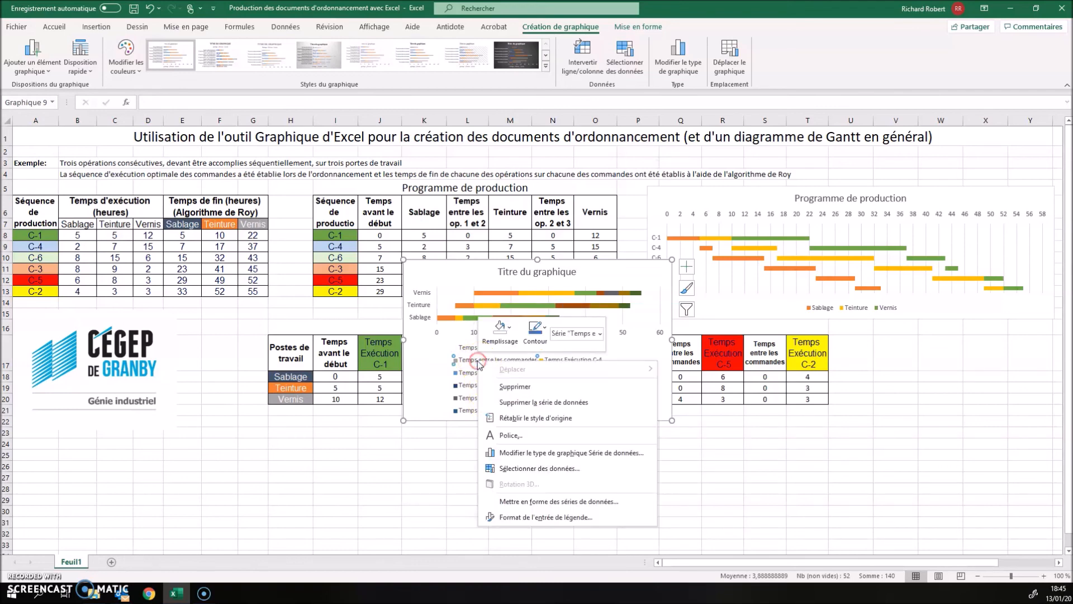
left_click(496, 330)
left_click(503, 483)
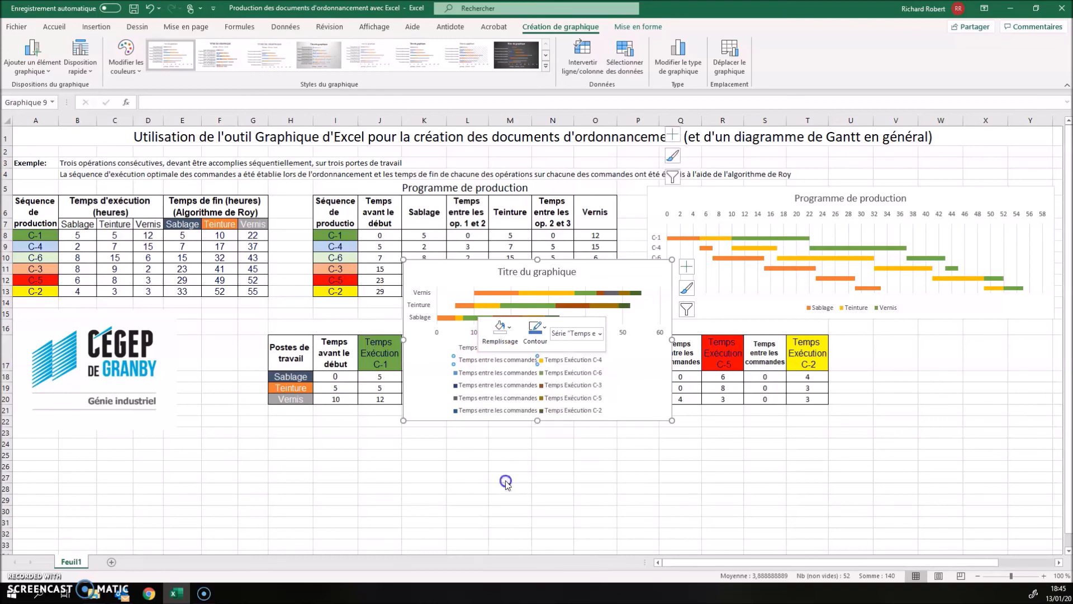
Remove the fill from the Temps entre les commandes series between C-4 and C-6 and between C-6 and C-3
left_click(478, 376)
right_click(478, 375)
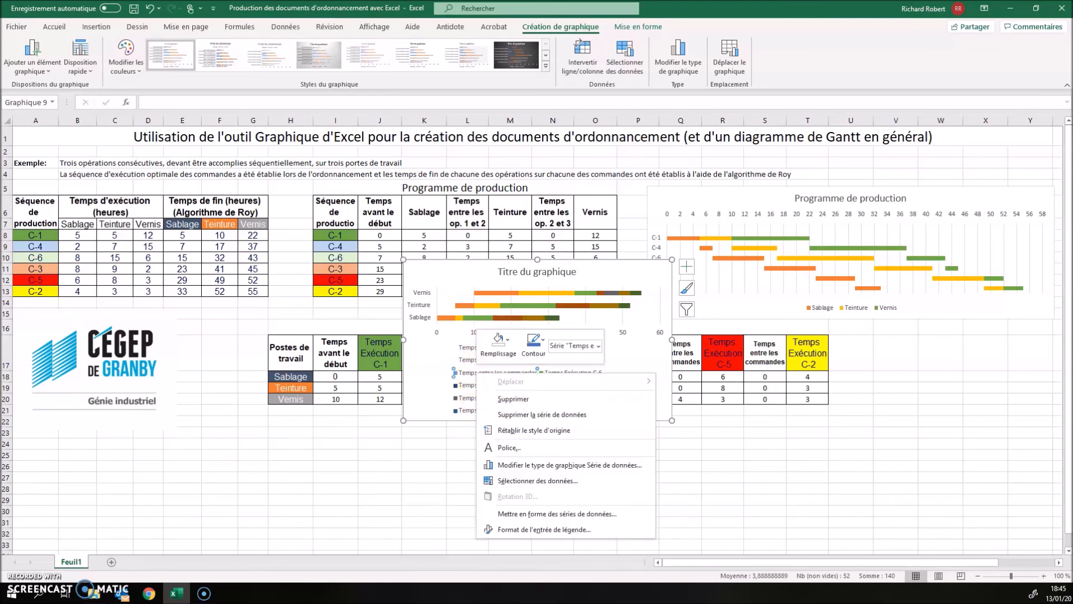
left_click(498, 340)
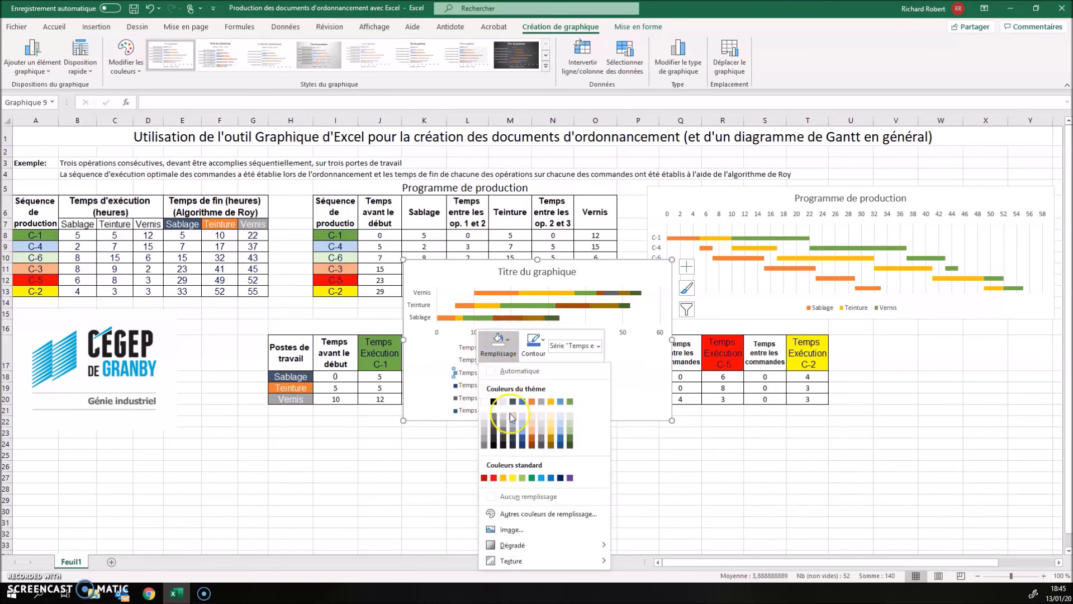
left_click(513, 497)
left_click(479, 386)
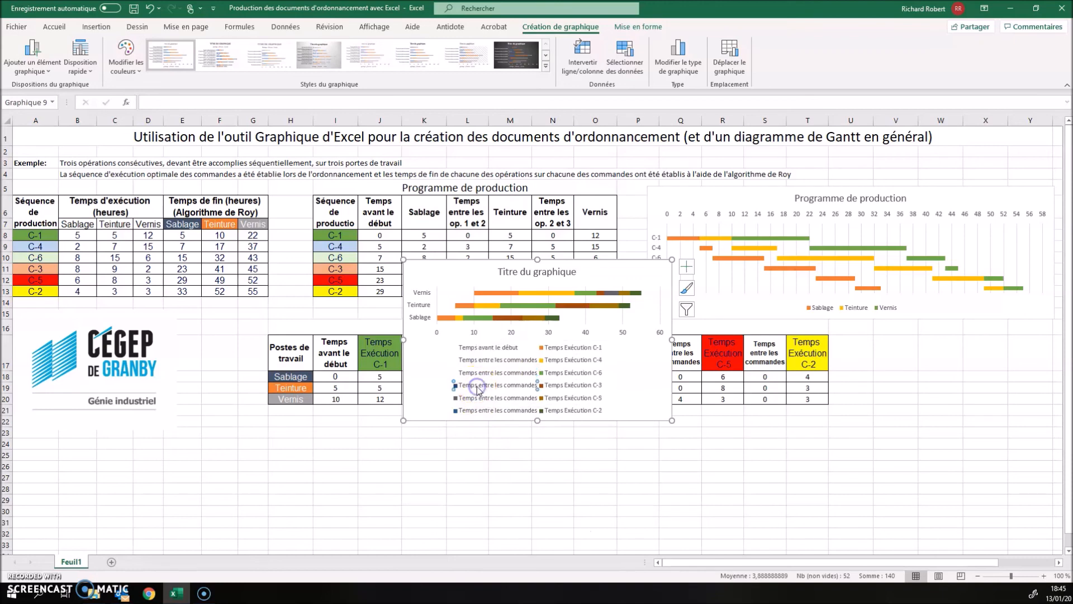
right_click(479, 386)
left_click(494, 368)
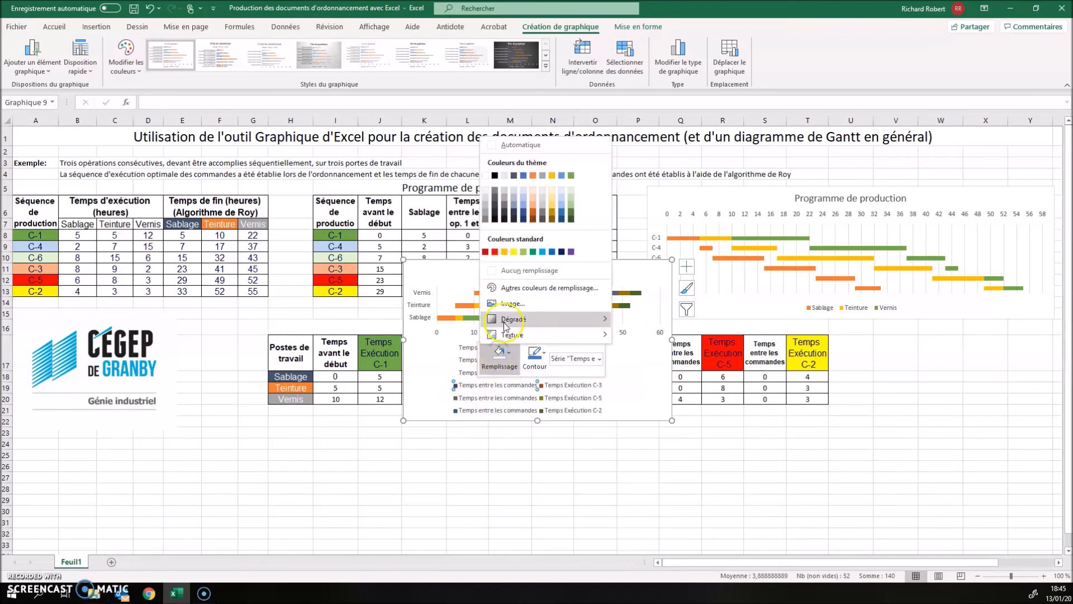
left_click(506, 271)
Remove the fill from the Temps entre les commandes series between C-3 and C-5 and between C-5 and C-2
left_click(486, 401)
right_click(486, 400)
left_click(508, 366)
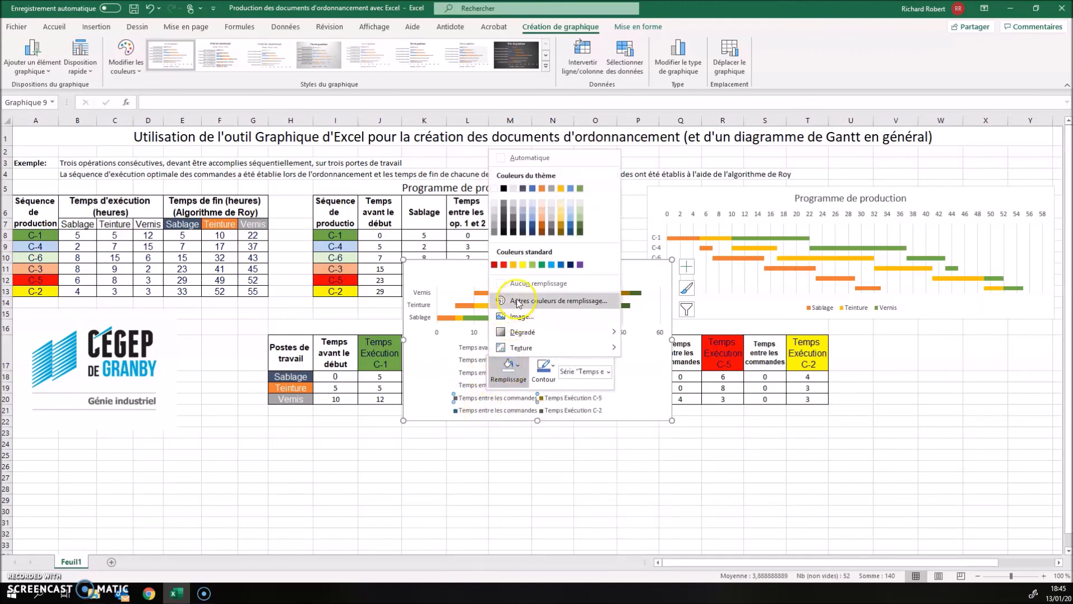
left_click(520, 305)
left_click(477, 411)
right_click(477, 411)
left_click(500, 378)
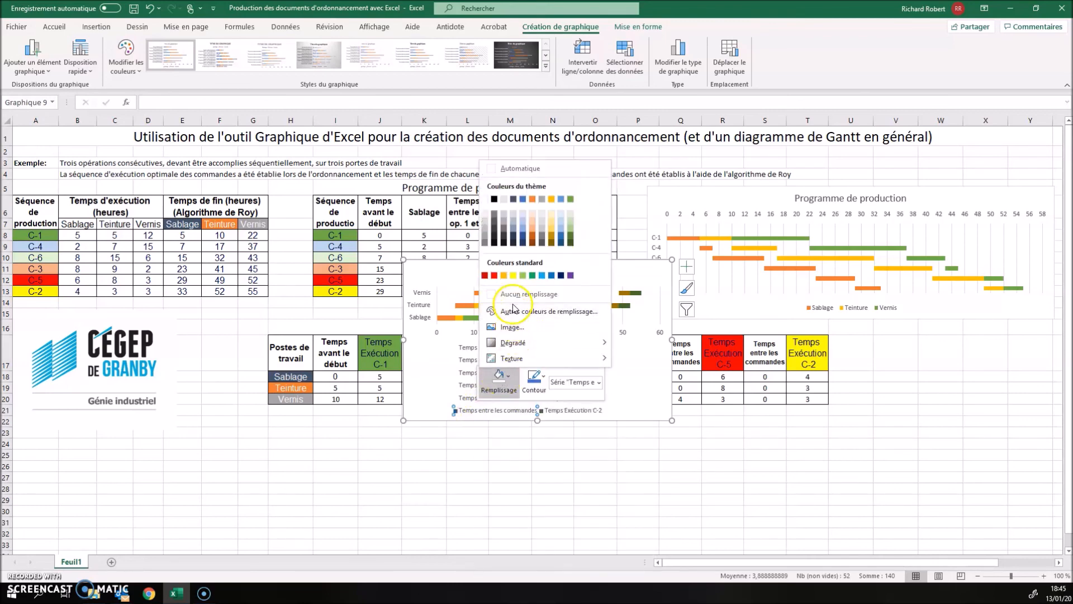
left_click(517, 308)
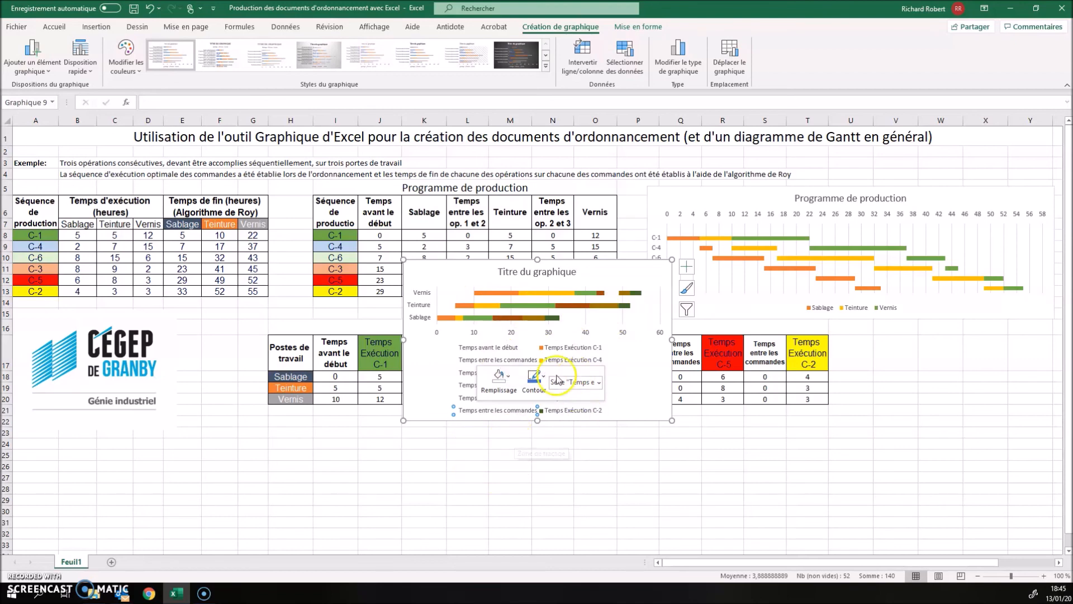
Delete the Temps avant le début entry and all Temps entre les commandes entries from the chart legend
left_click(483, 349)
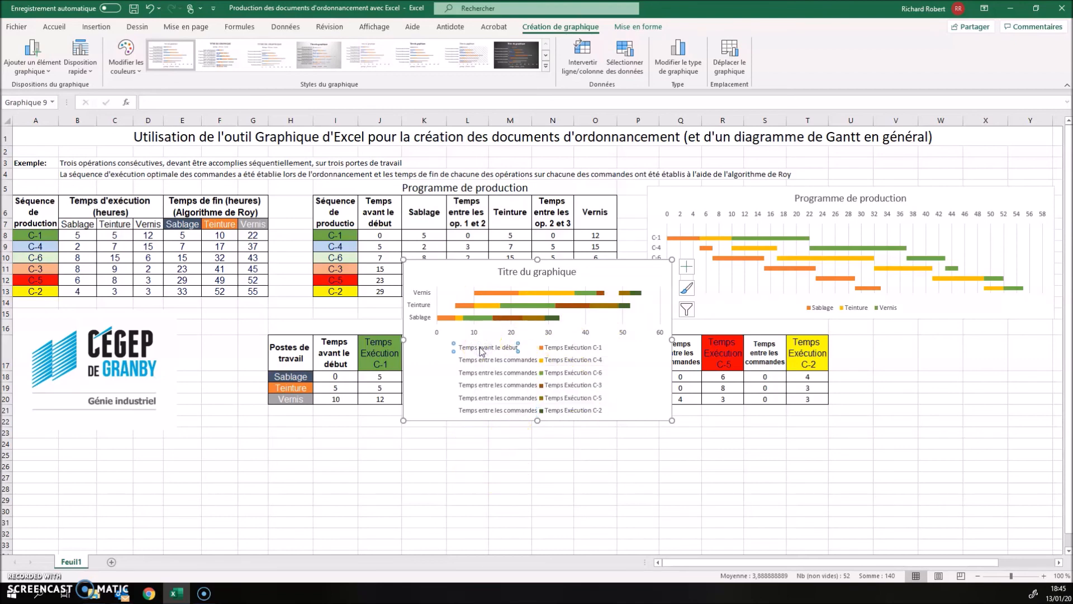
key("Delete")
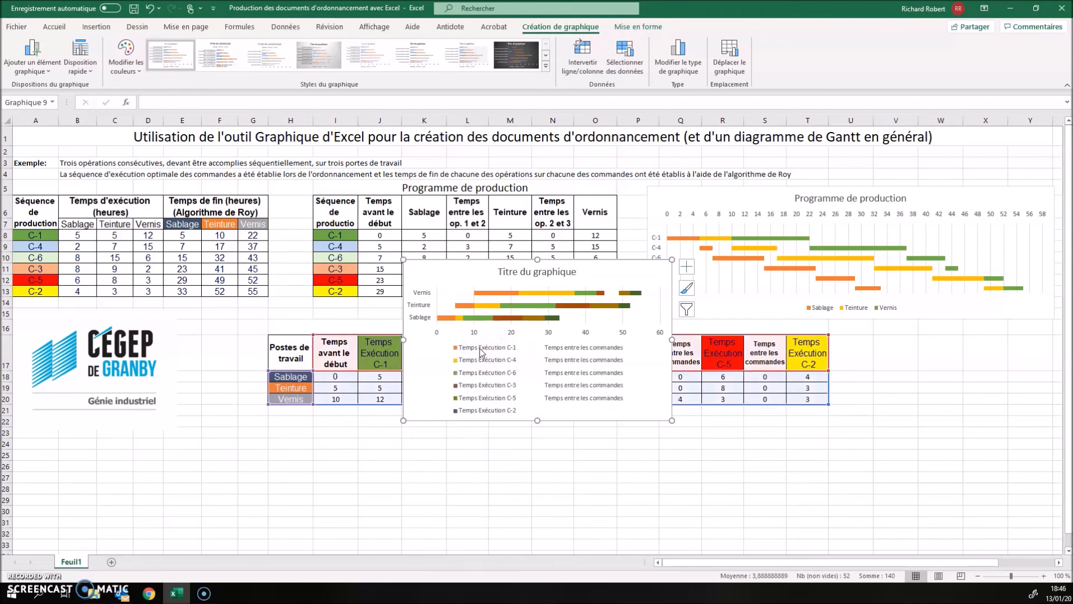
left_click(575, 348)
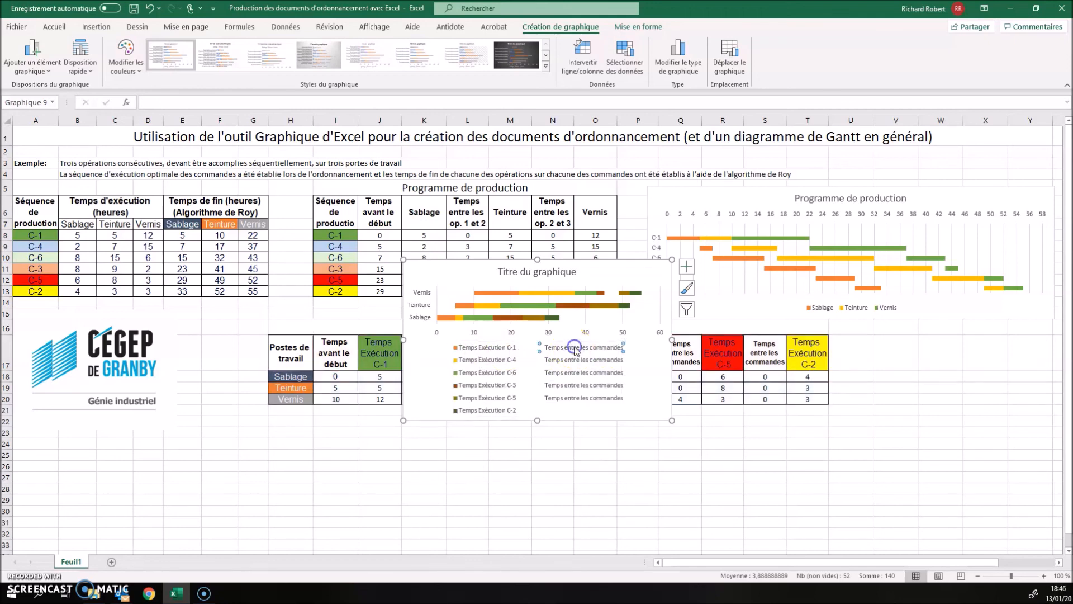
key("Delete")
left_click(483, 373)
key("Delete")
key("Delete")
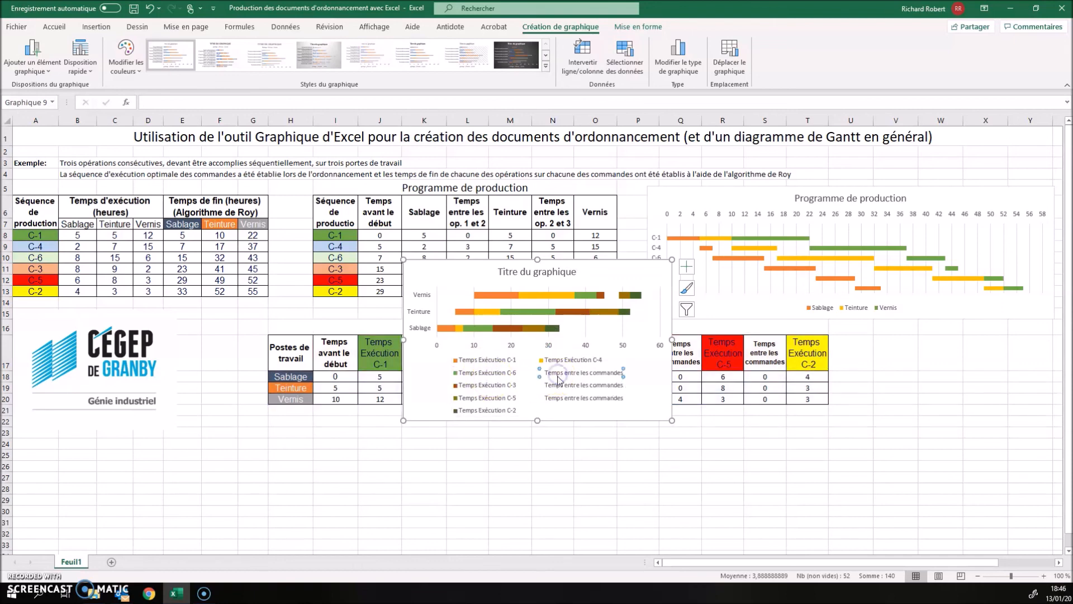
double_click(496, 399)
key("Delete")
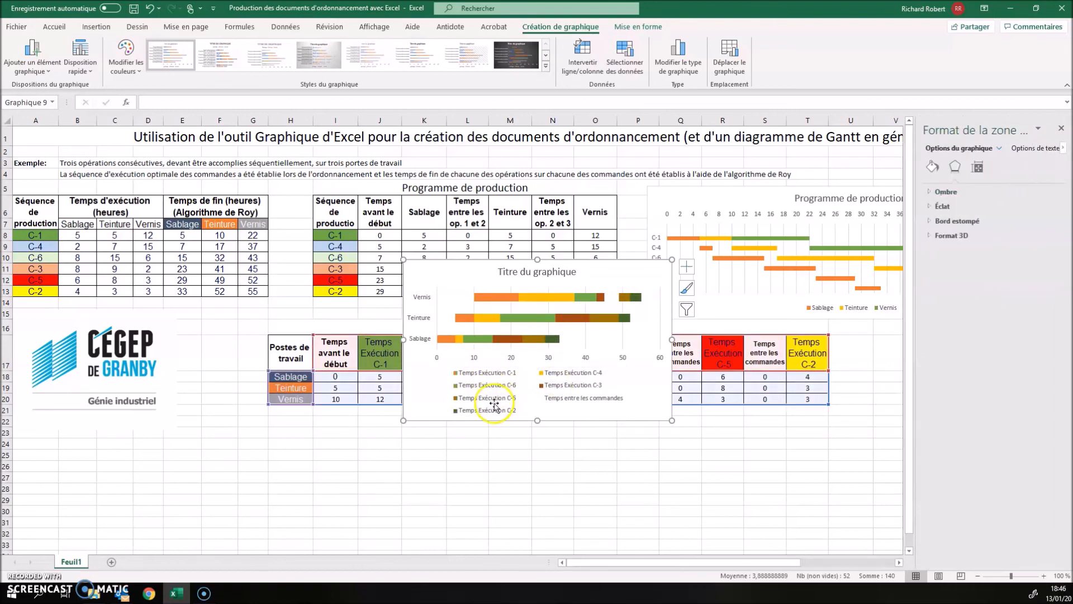
double_click(563, 399)
key("Delete")
left_click(546, 431)
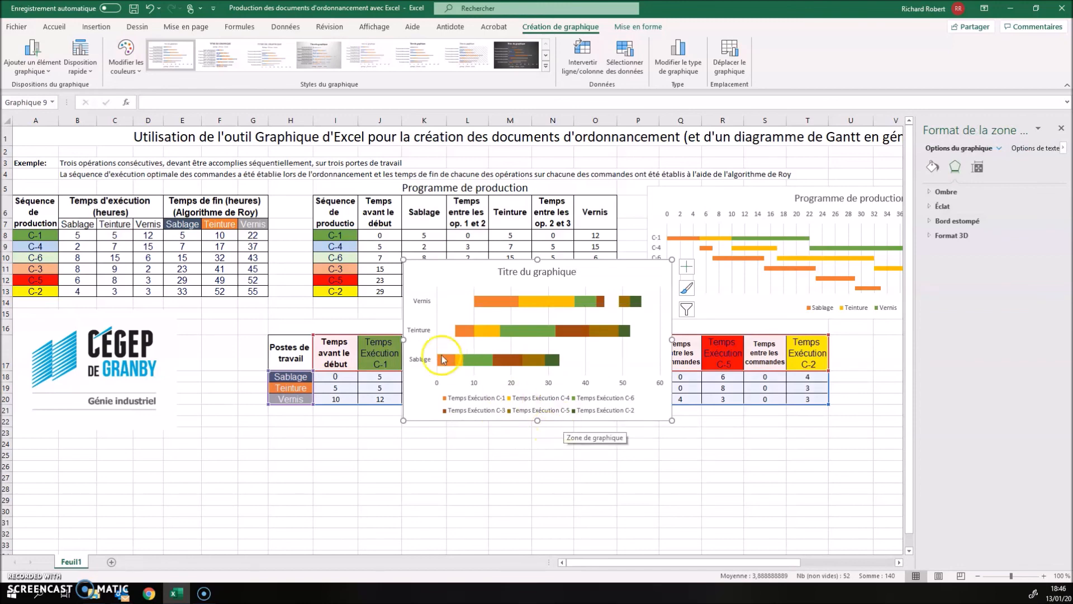
Reverse the category order of the chart's vertical axis (Abscisses en ordre inverse) so Sablage comes first
left_click(420, 332)
right_click(421, 332)
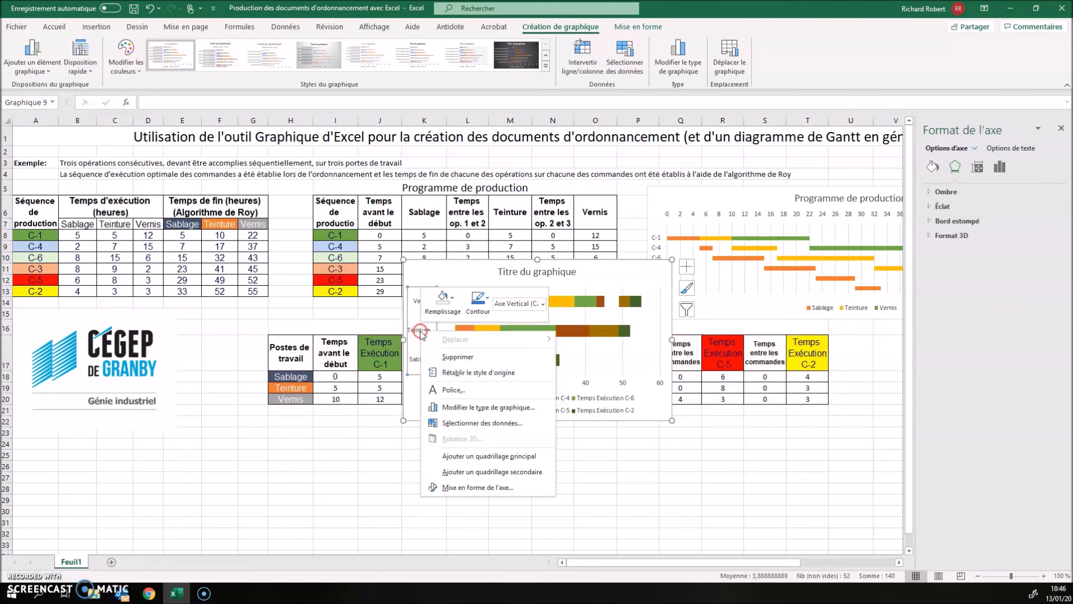
left_click(451, 492)
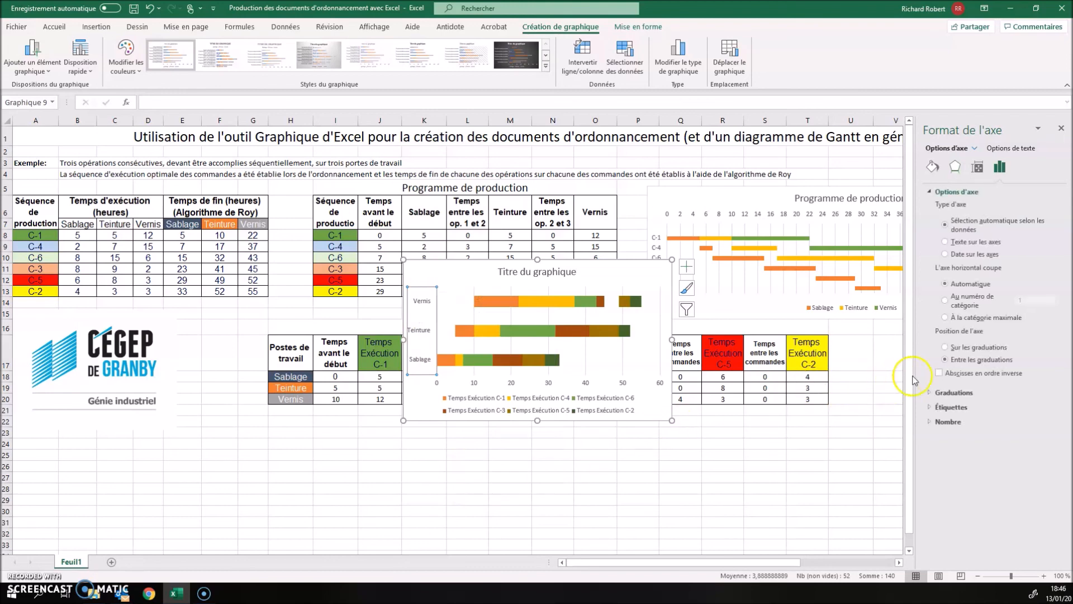
left_click(938, 373)
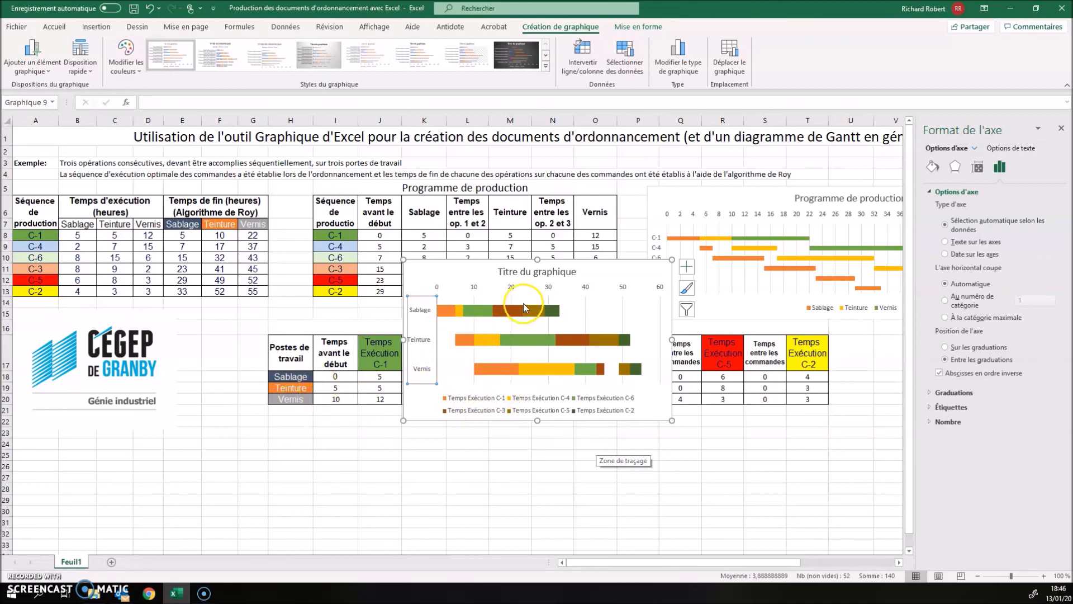
Set the major unit of the chart's horizontal time axis to 2 and close the axis formatting options
left_click(513, 286)
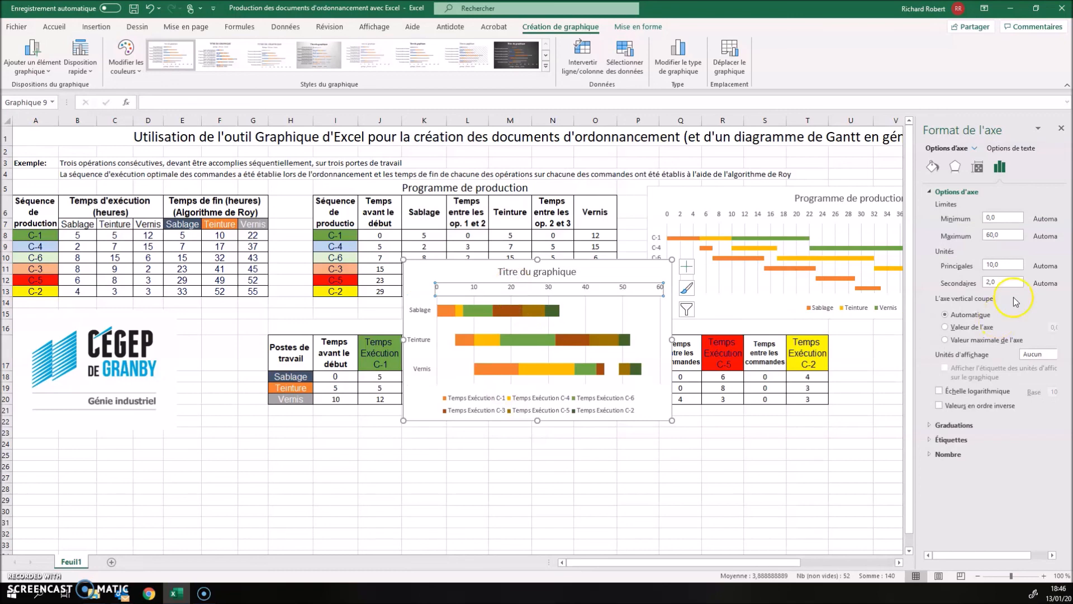
left_click_drag(1018, 267, 975, 268)
left_click(845, 423)
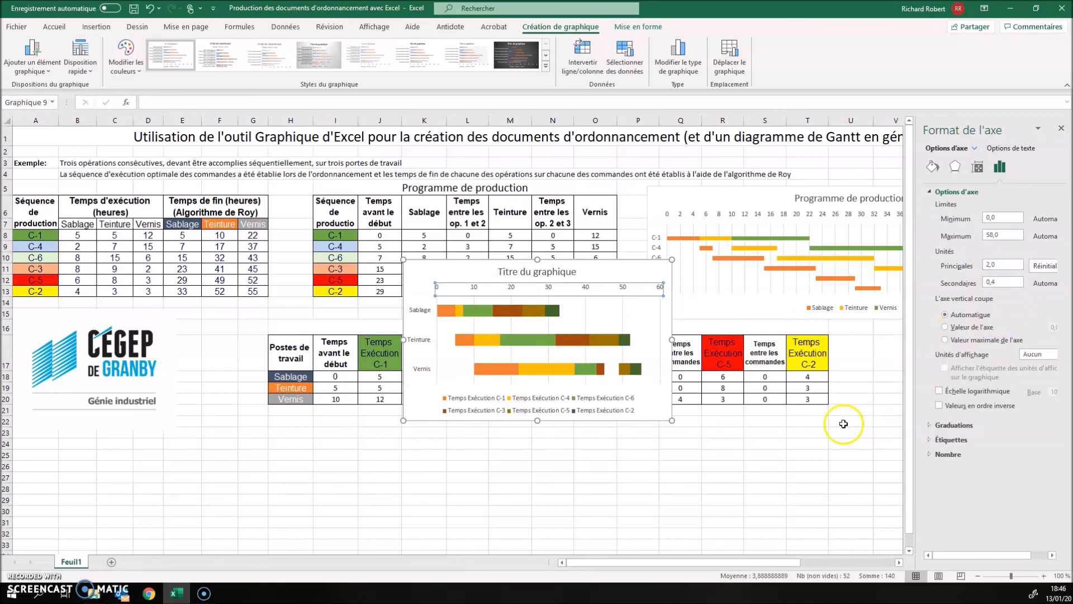
left_click(1061, 128)
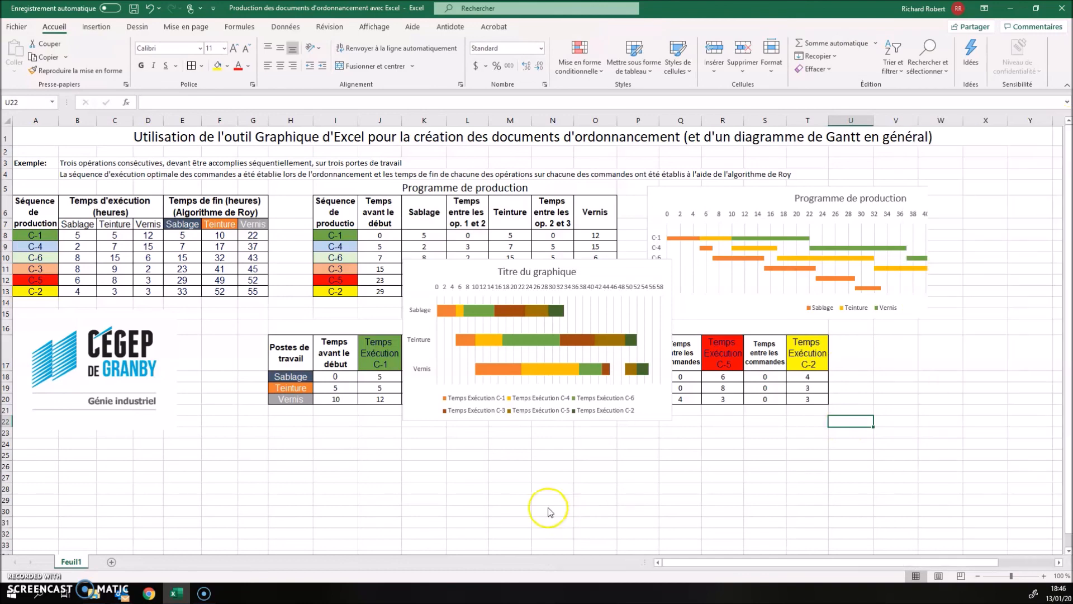
Move the new chart below the Charges de travail table and resize it to span columns I to T
left_click_drag(542, 424, 455, 510)
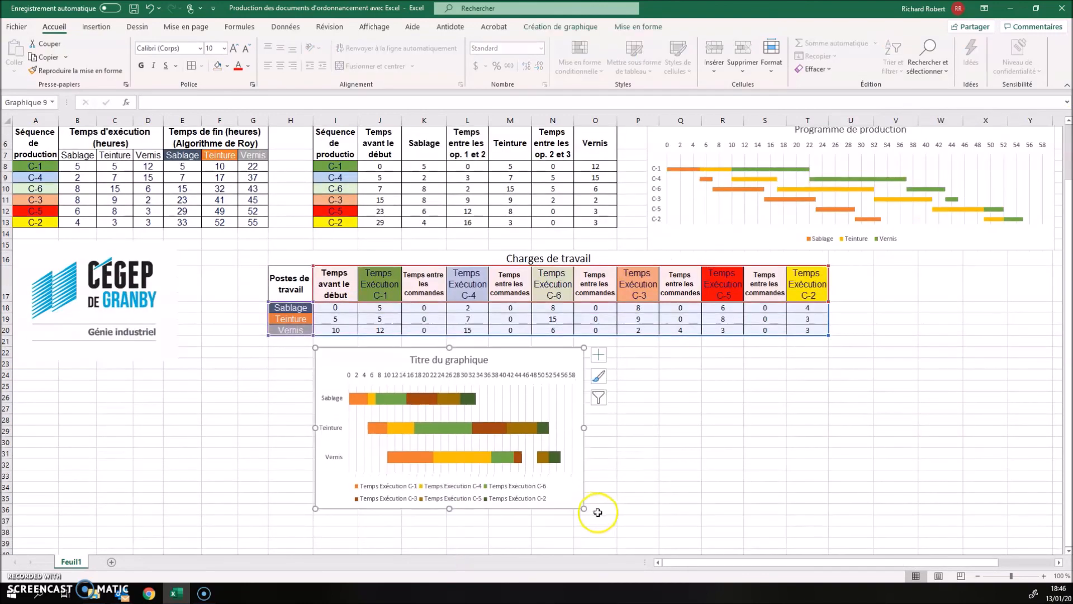
left_click_drag(586, 511, 834, 463)
left_click_drag(574, 463, 574, 461)
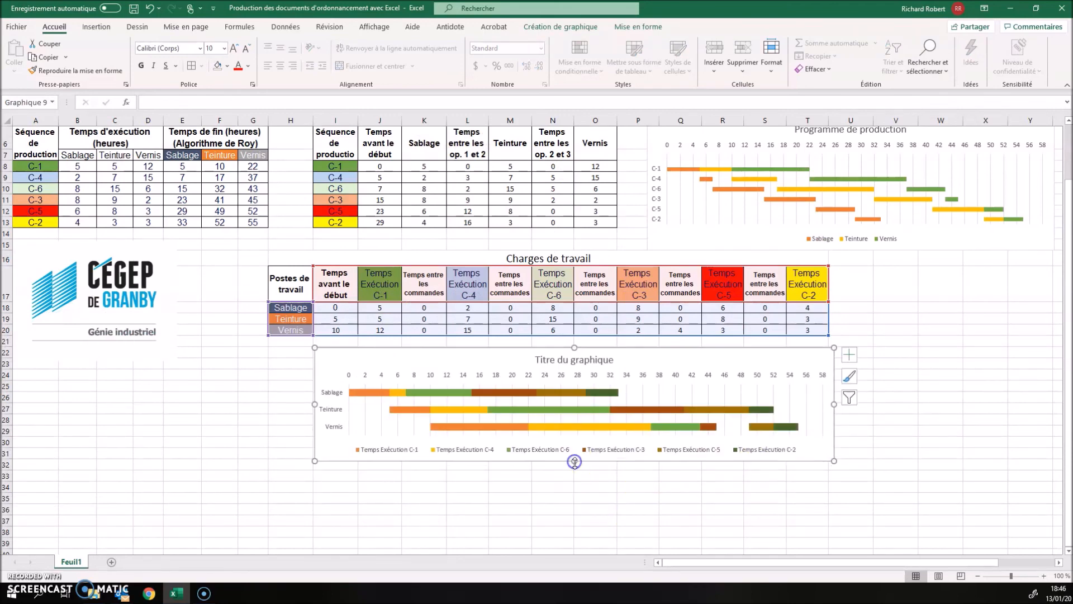
Replace the workstation chart's placeholder title with "Charges de travail"
scroll(588, 494, "up", 2)
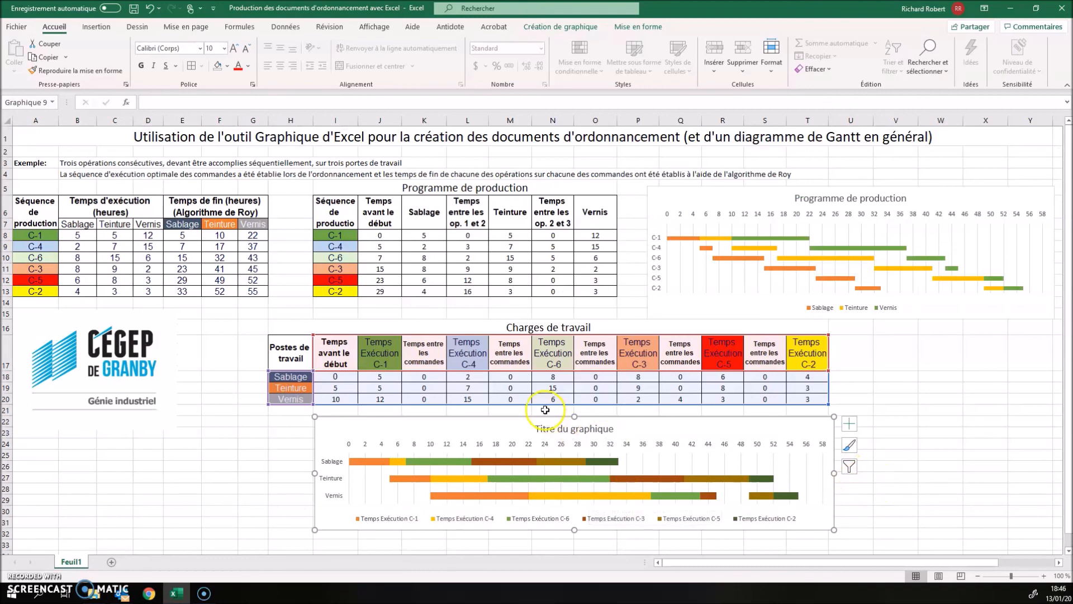
triple_click(570, 430)
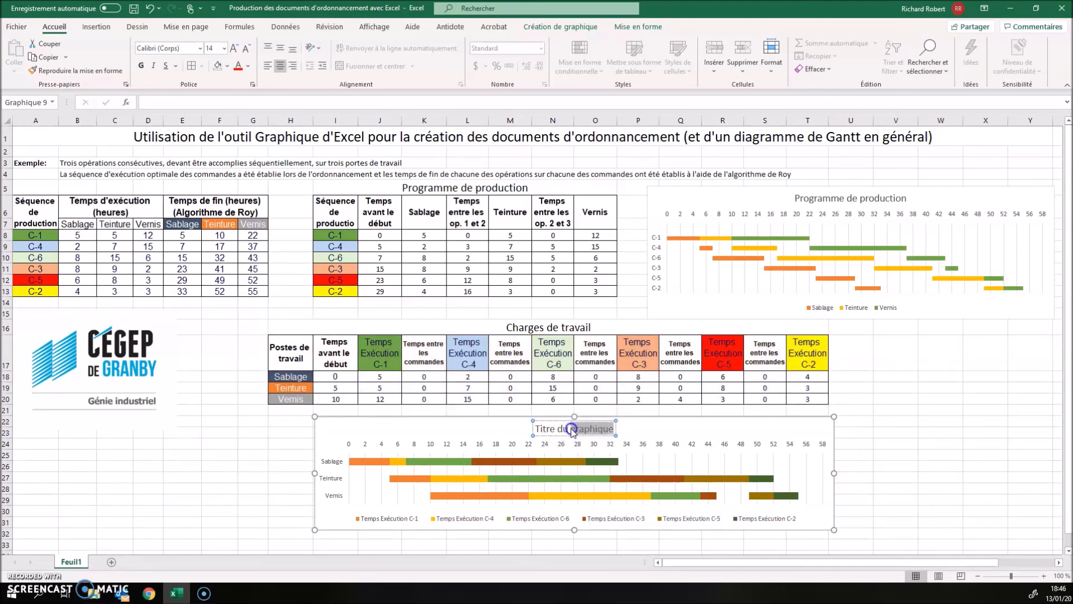
type("Ch")
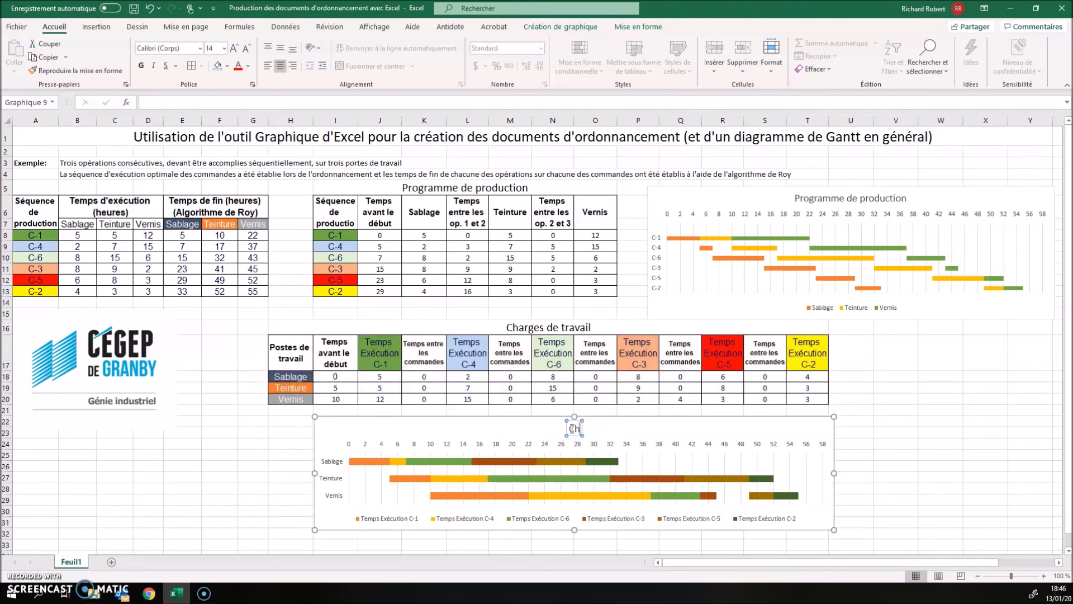
type("arges de travail")
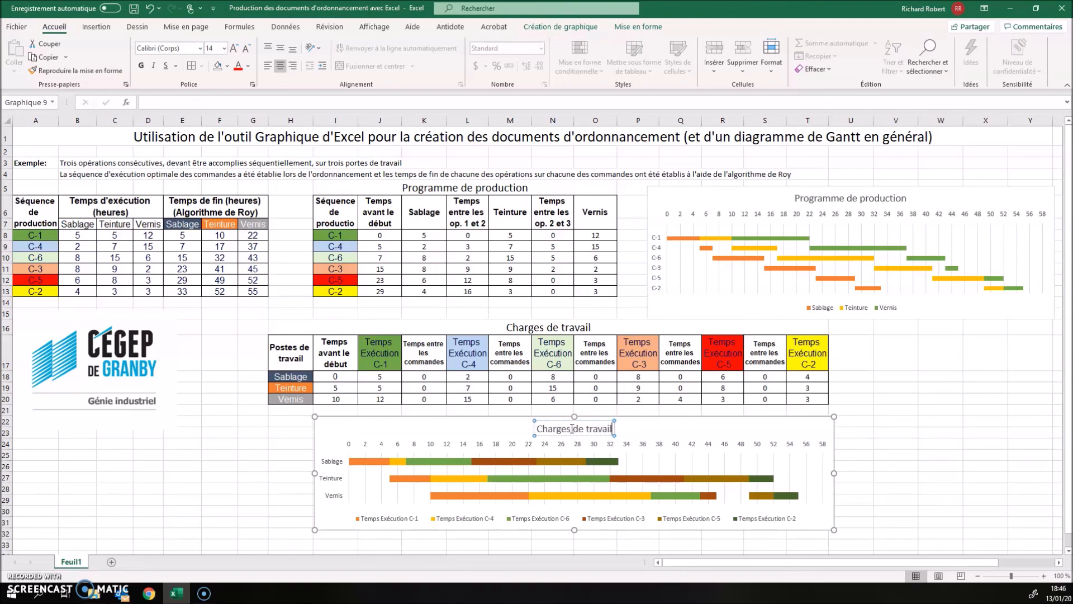
left_click(272, 455)
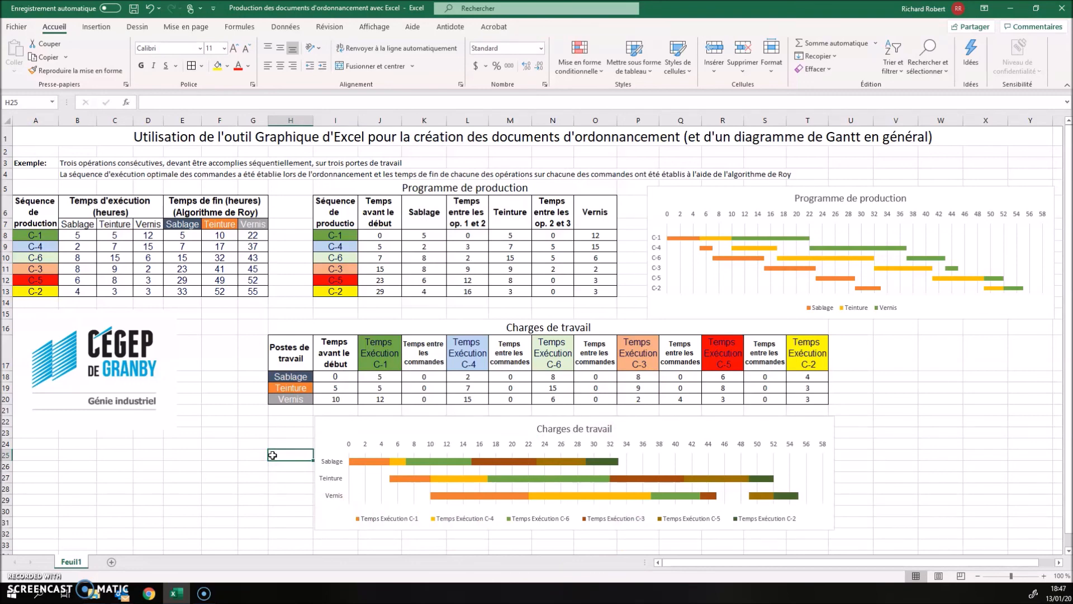
Set the Teinture execution times of C-4 (C9) and C-6 (C10) to 2 to test the linked tables and charts
left_click(378, 387)
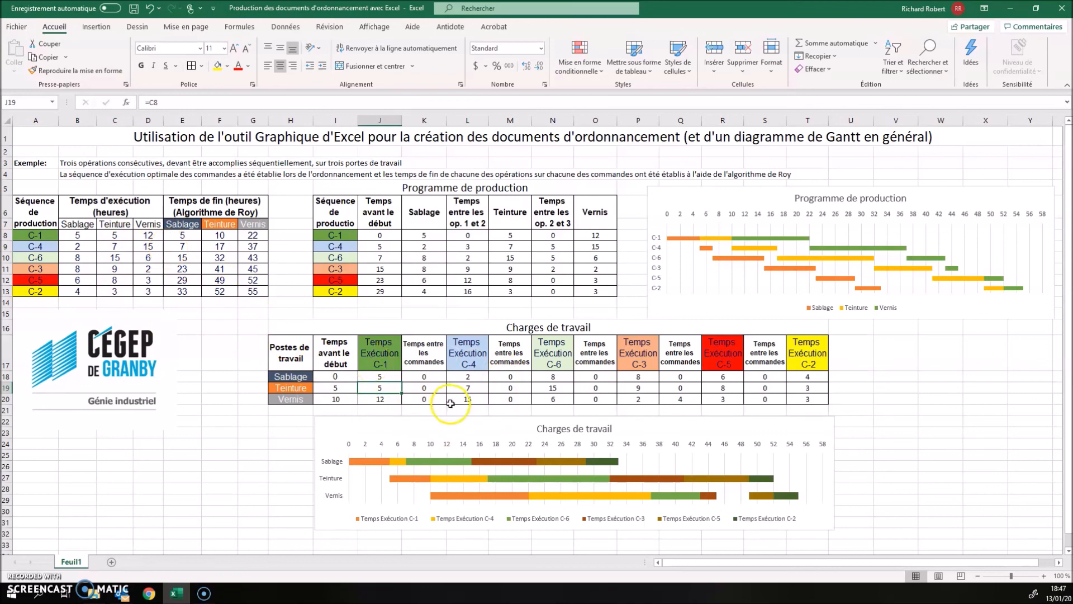
left_click(121, 246)
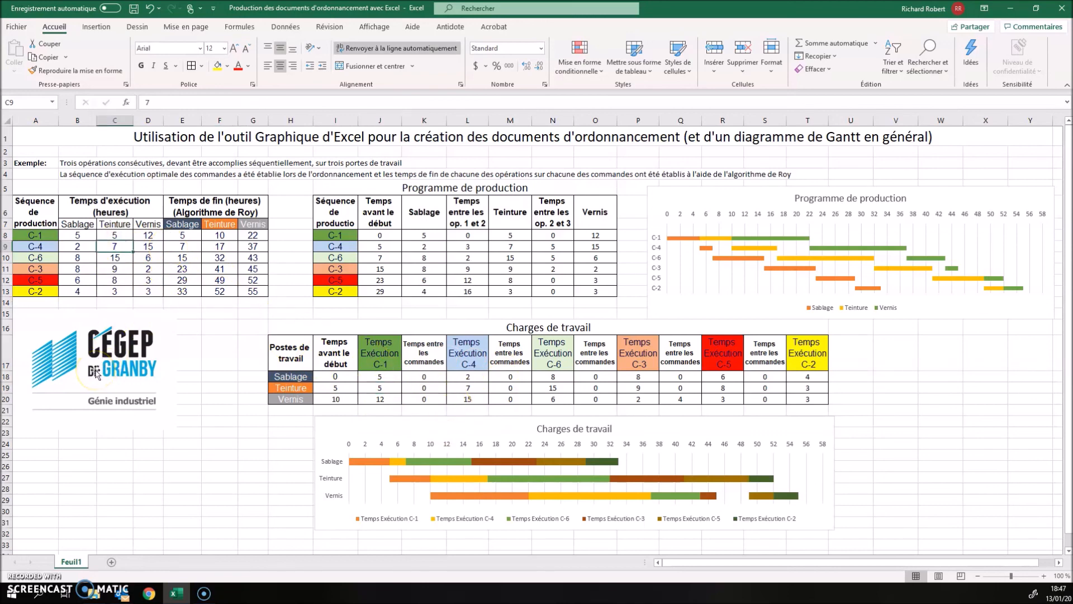
type("2")
key("Return")
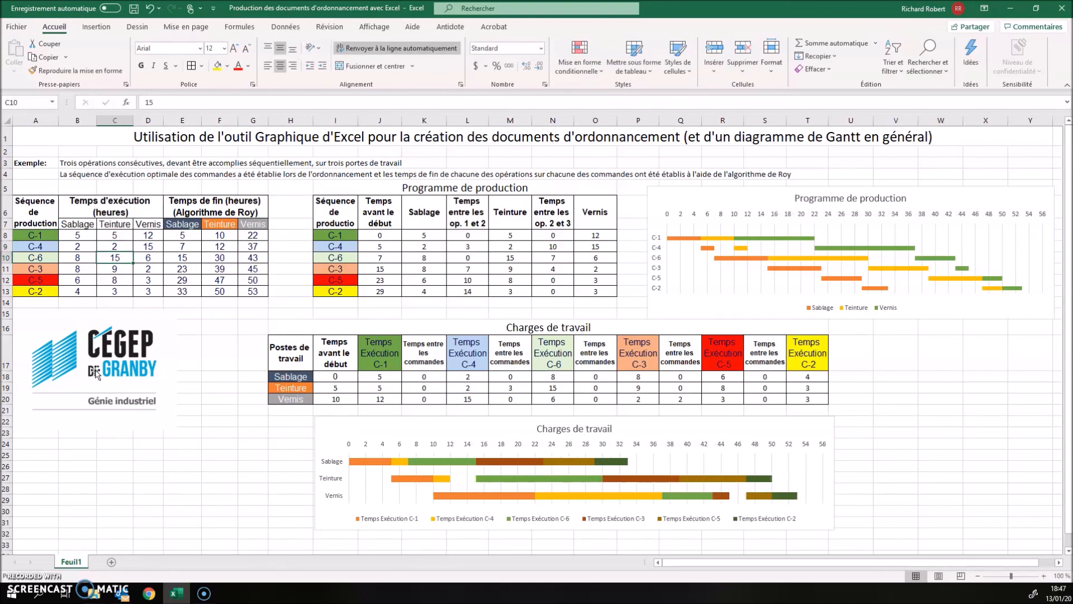
type("2")
key("Return")
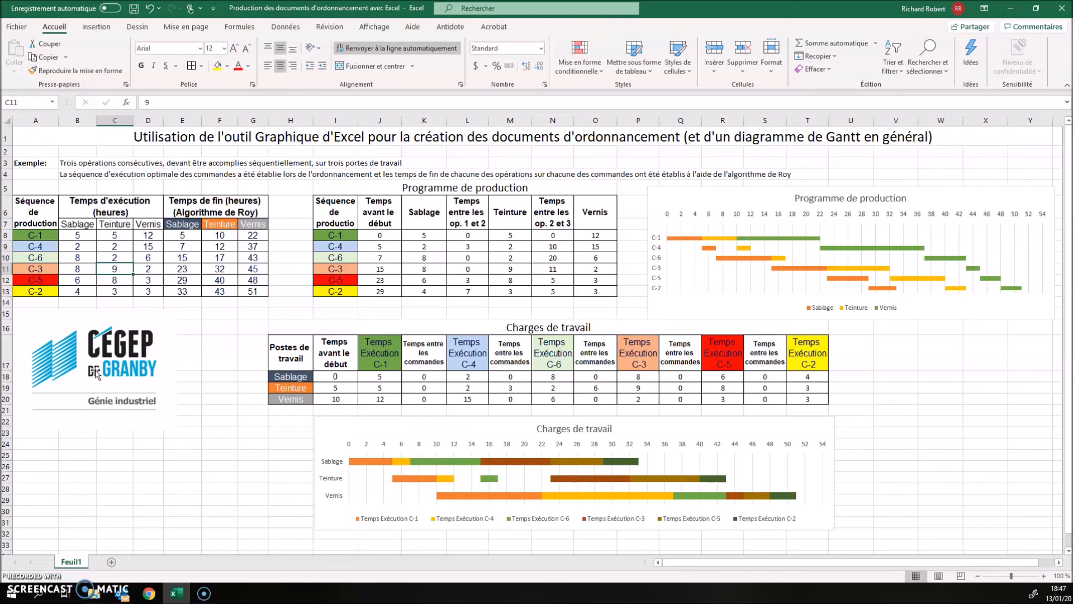